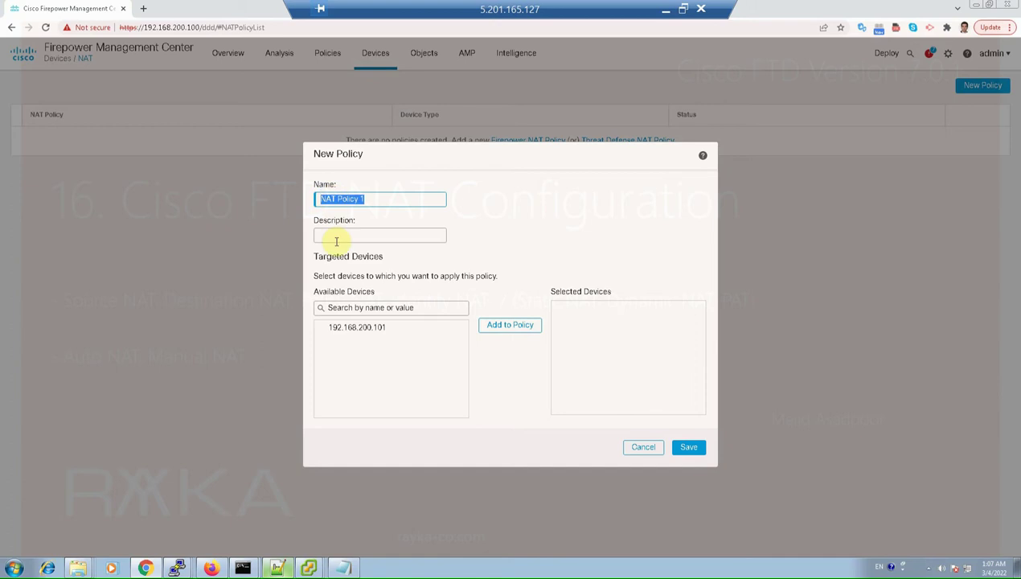
Create the NAT policy with the description "NAT Policy 1" and assign device 192.168.200.101 to it.
left_click(354, 235)
type("NAT Policy 1")
left_click(366, 328)
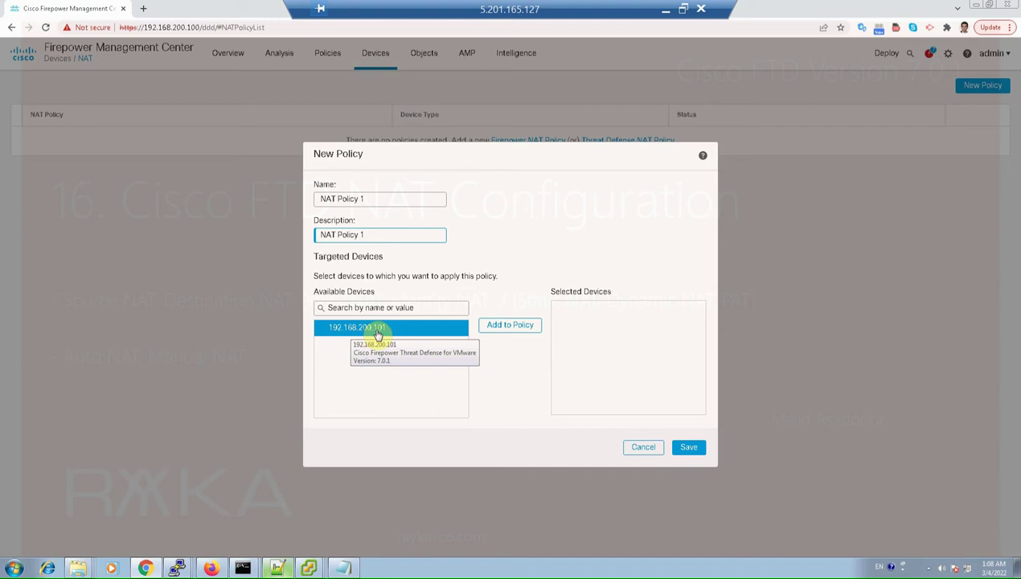
left_click(519, 330)
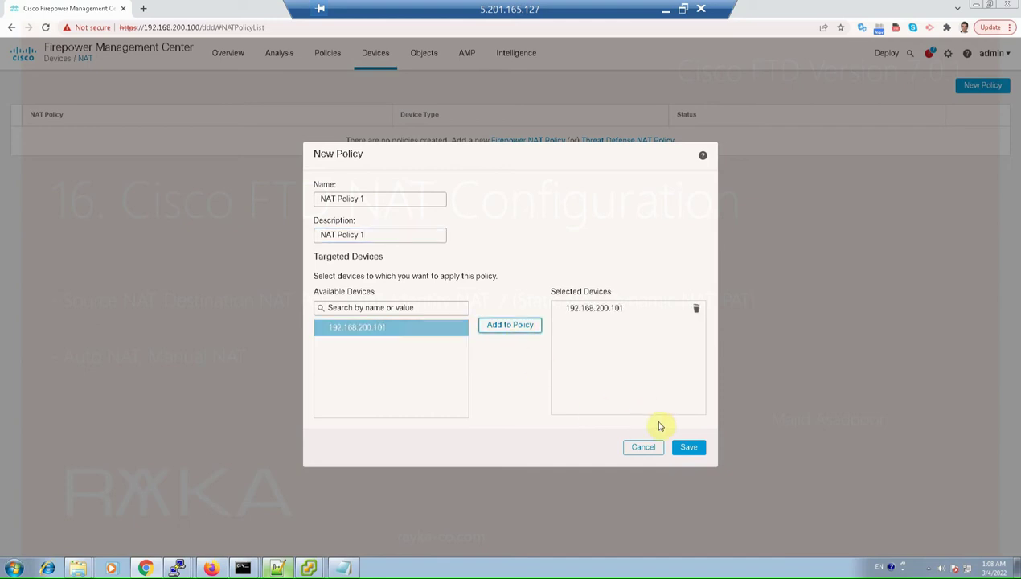
left_click(684, 447)
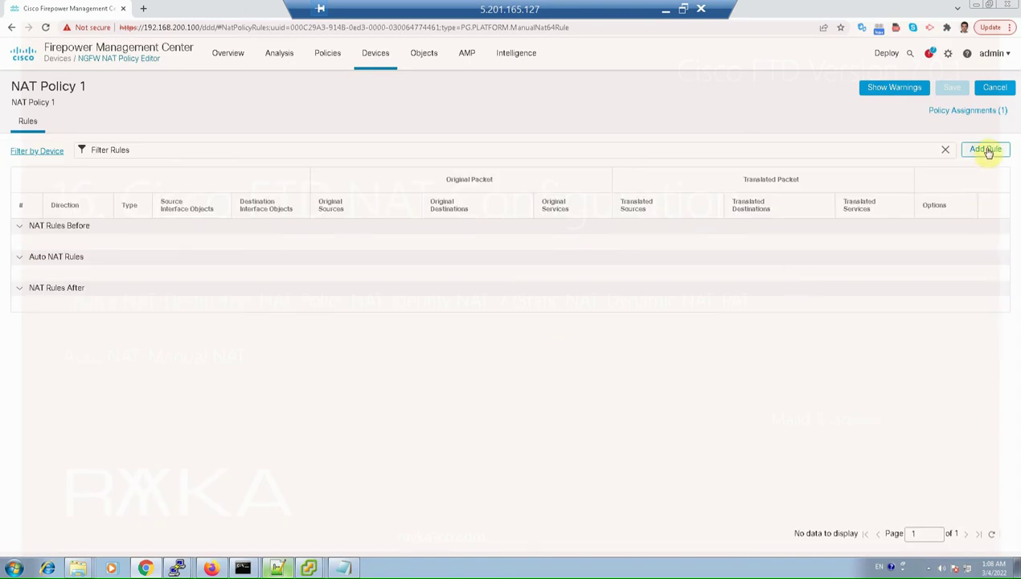
Start a new NAT rule in the policy as an Auto NAT Rule of type Static.
left_click(988, 152)
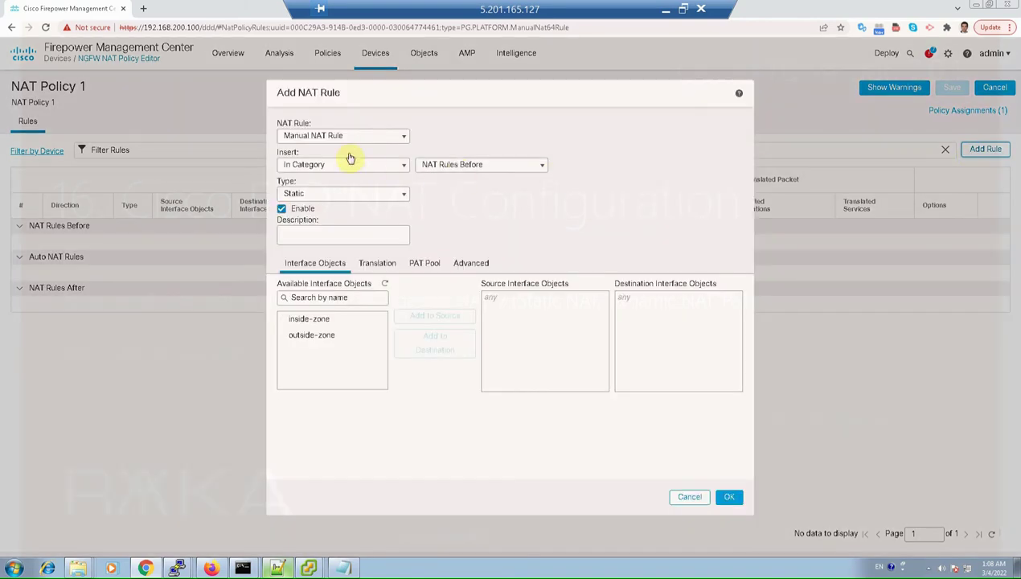
left_click(368, 136)
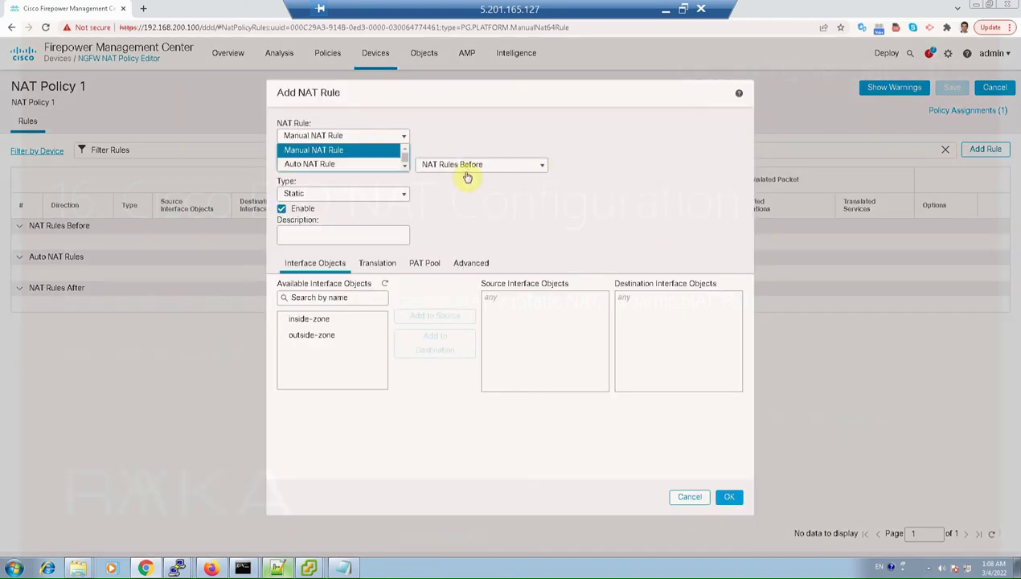
left_click(341, 165)
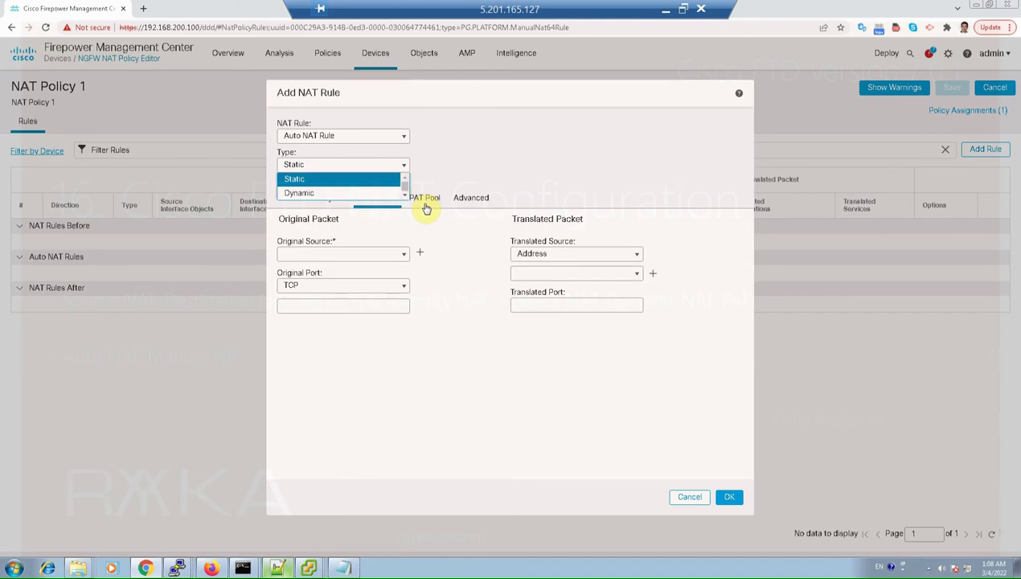
left_click(383, 180)
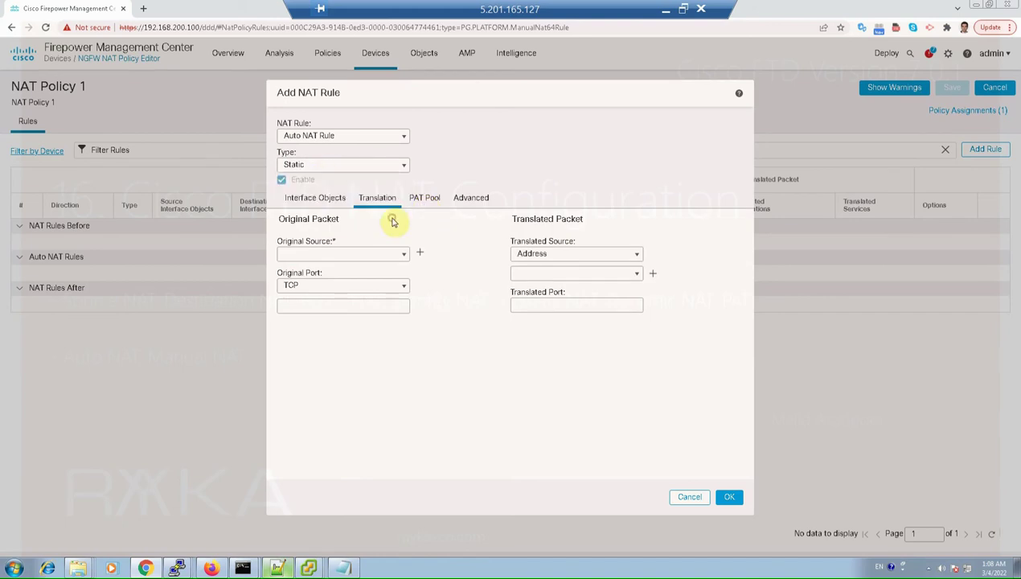
Assign inside-zone as the rule's source interface object and outside-zone as its destination interface object.
left_click(315, 200)
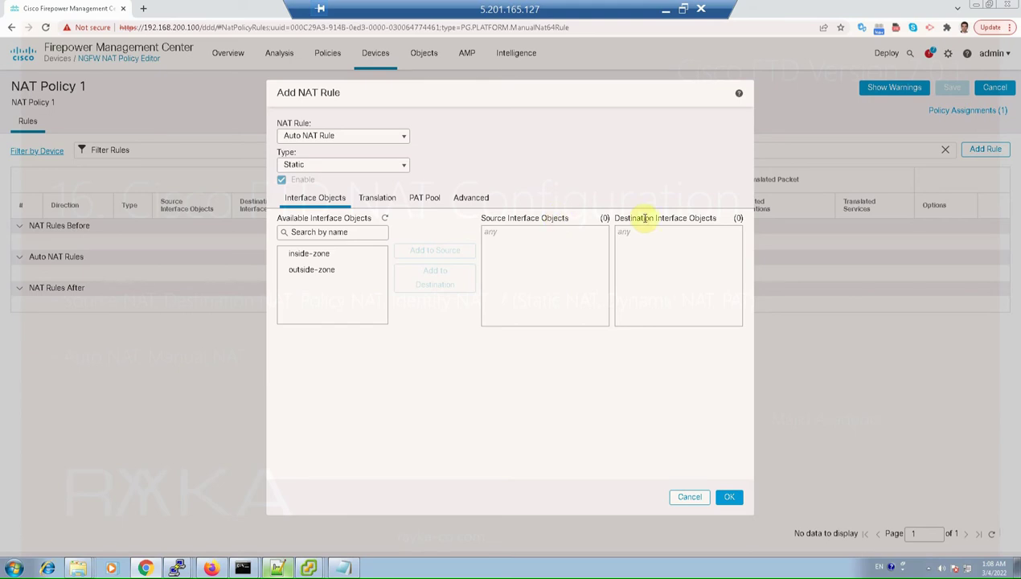
left_click(326, 254)
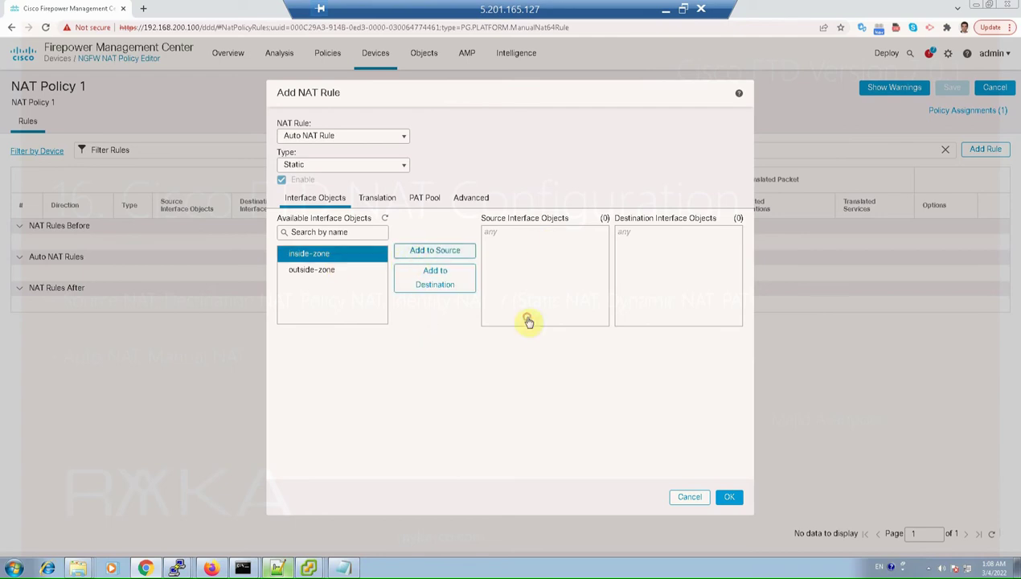
left_click(420, 251)
left_click(338, 270)
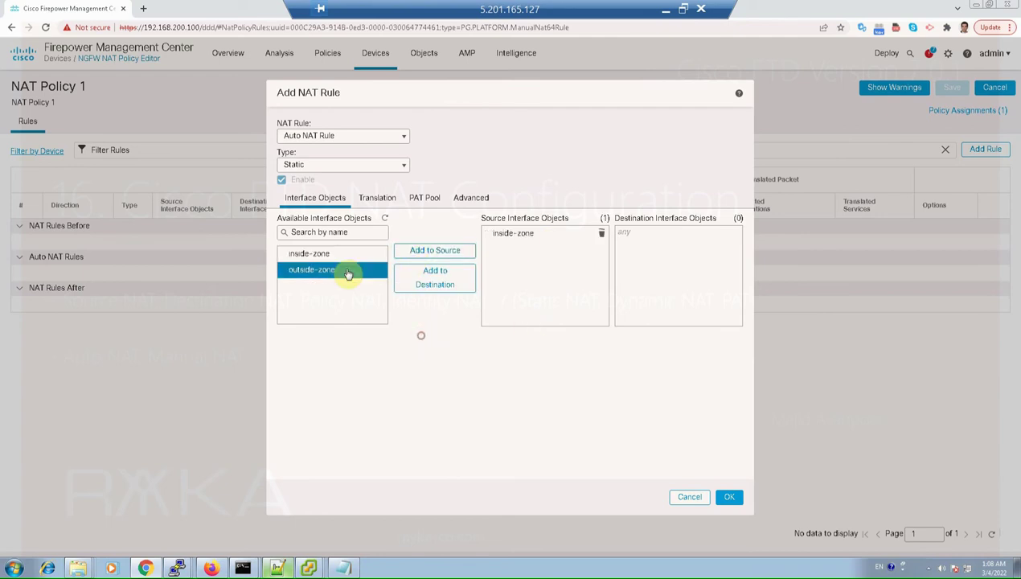
left_click(436, 289)
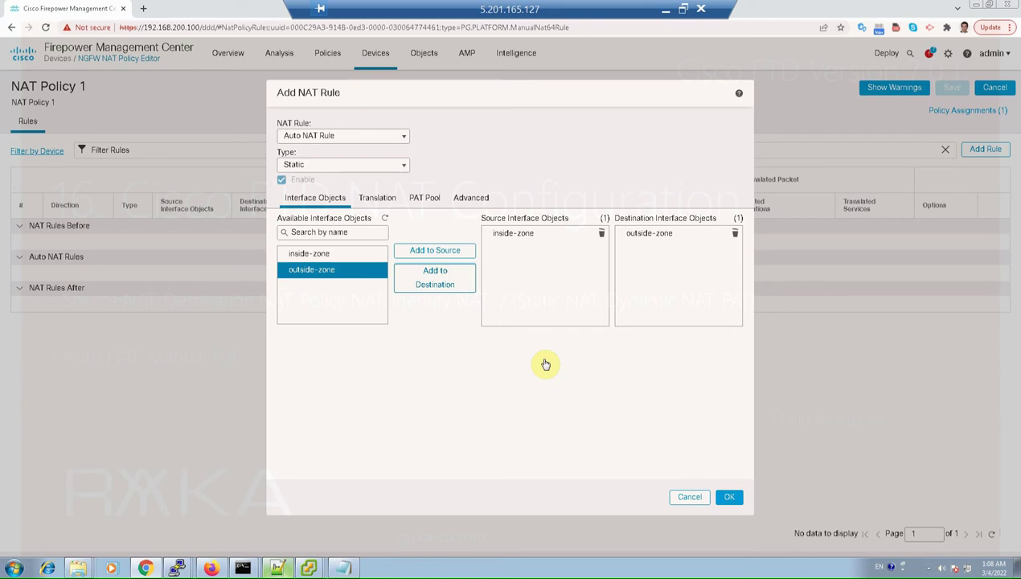
Create a host network object named host_192_168_10_11 with address 192.168.10.11 from the rule's original source translation settings.
left_click(377, 198)
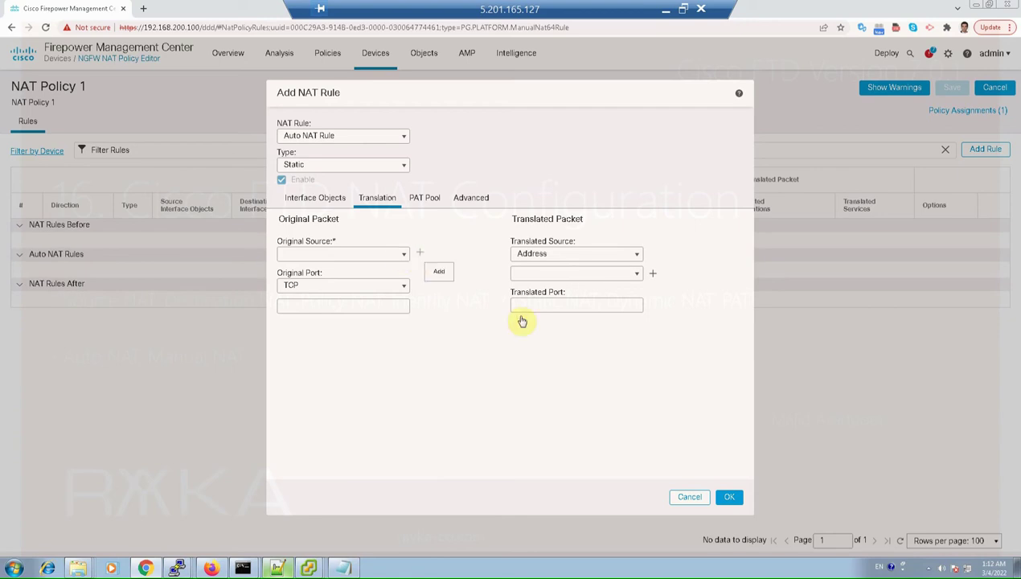
type("h")
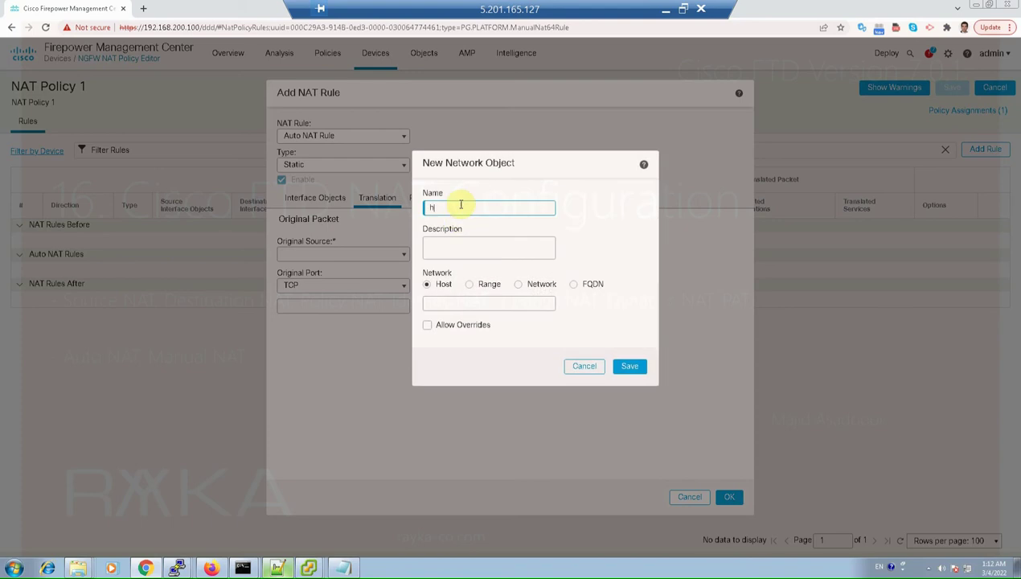
type("ost_192.168_10_")
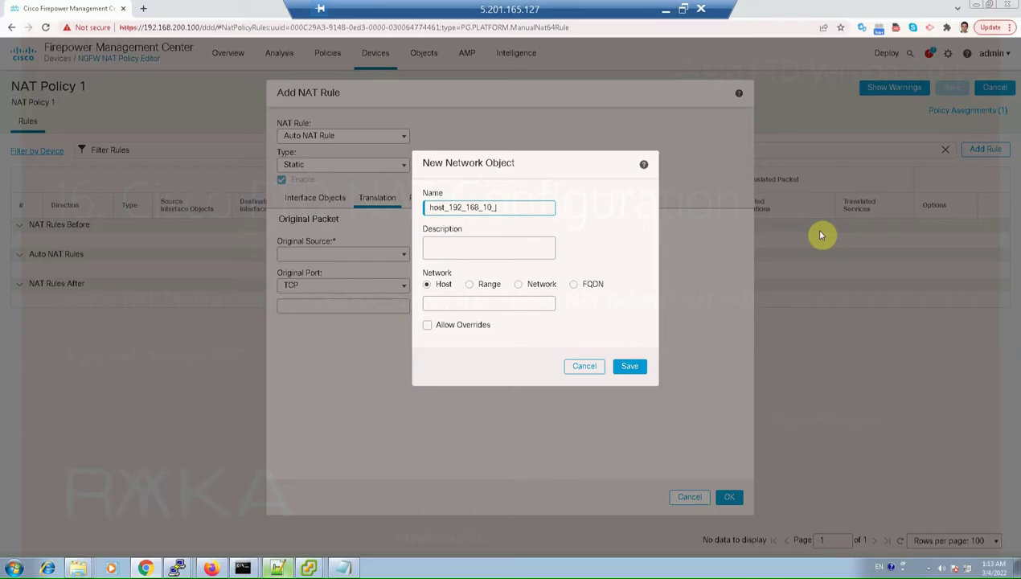
left_click(666, 8)
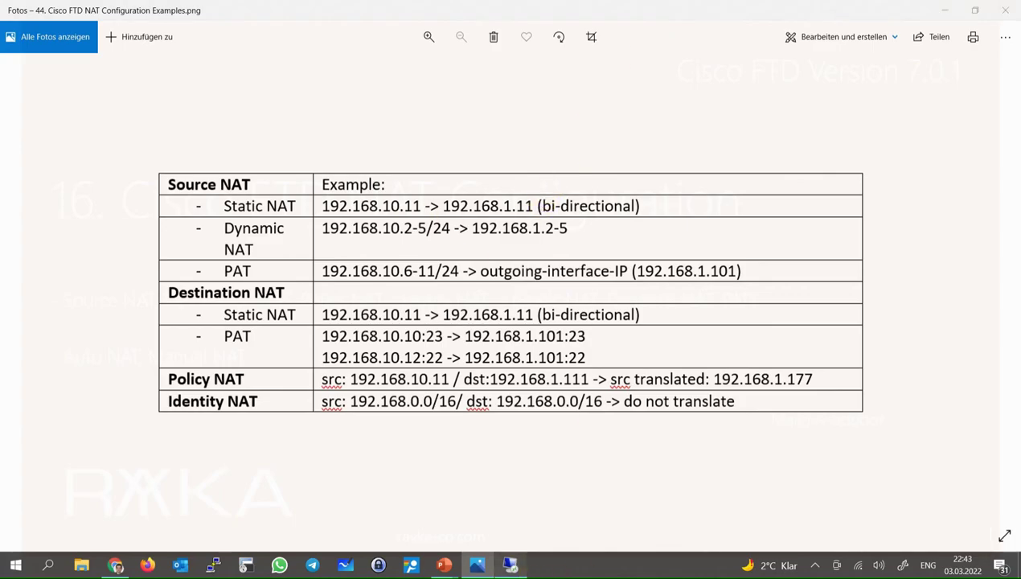
left_click(512, 566)
left_click(467, 304)
type("192.1")
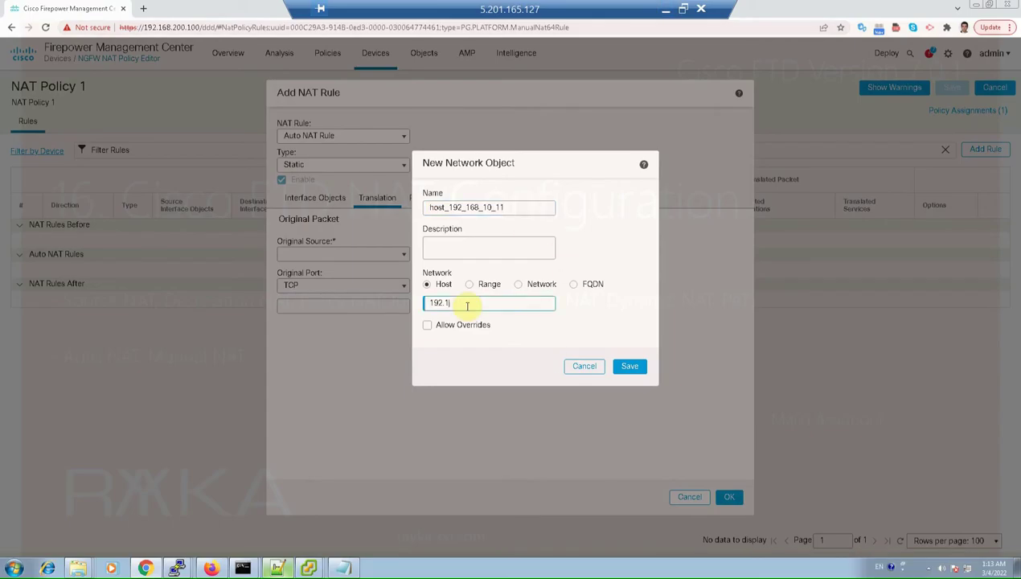
type("68.10.11")
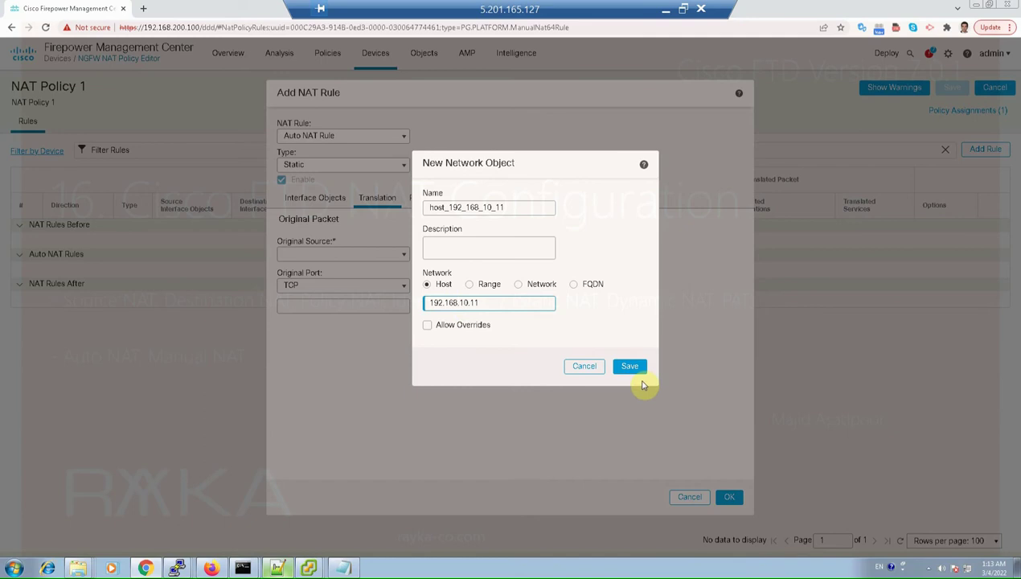
left_click(631, 367)
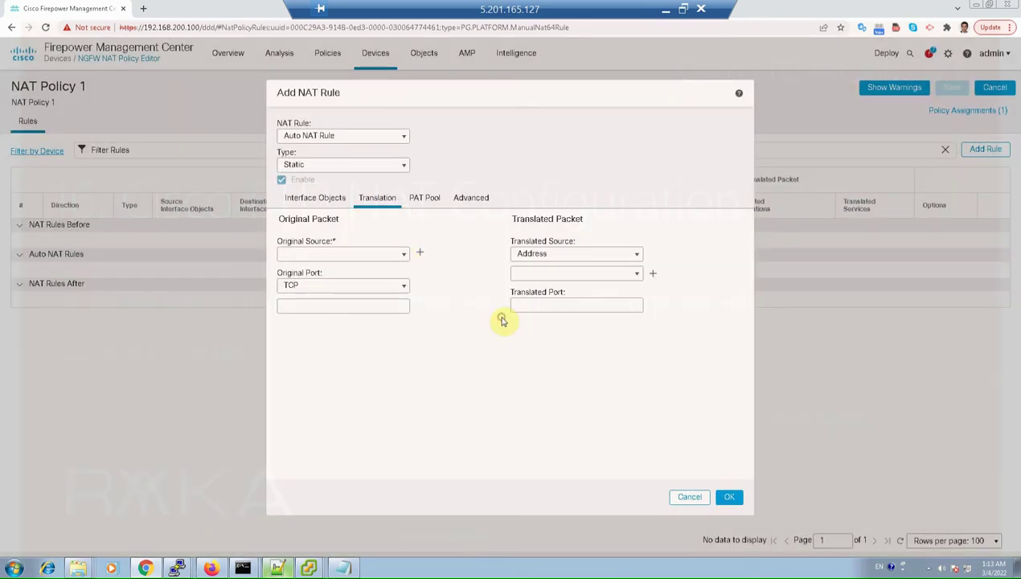
Set the rule's original source to host_192_168_10_11.
left_click(373, 254)
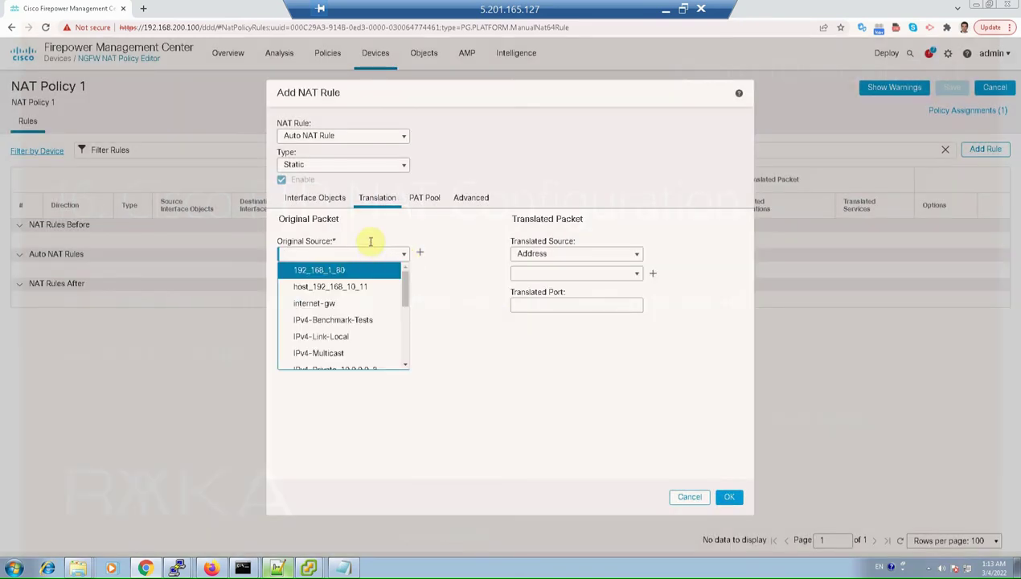
type("host")
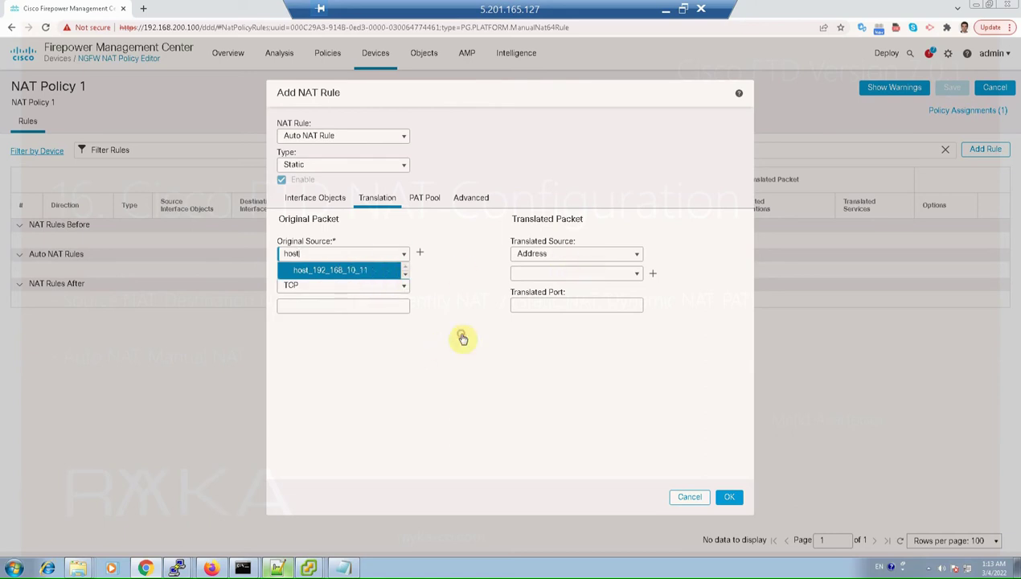
key("Return")
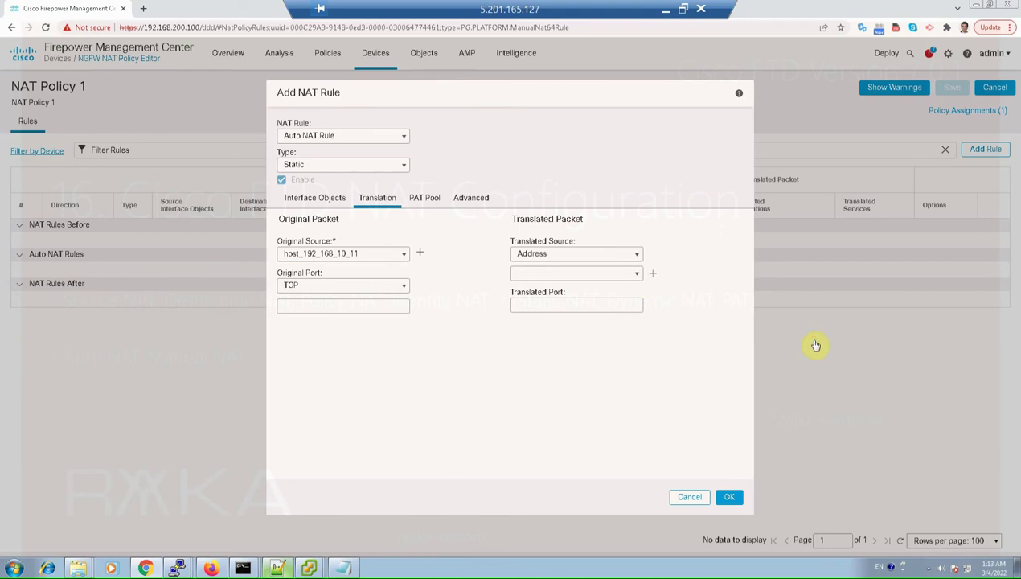
Create a host network object named host_192_168_1_11 with address 192.168.1.11 for the translated source.
left_click(652, 273)
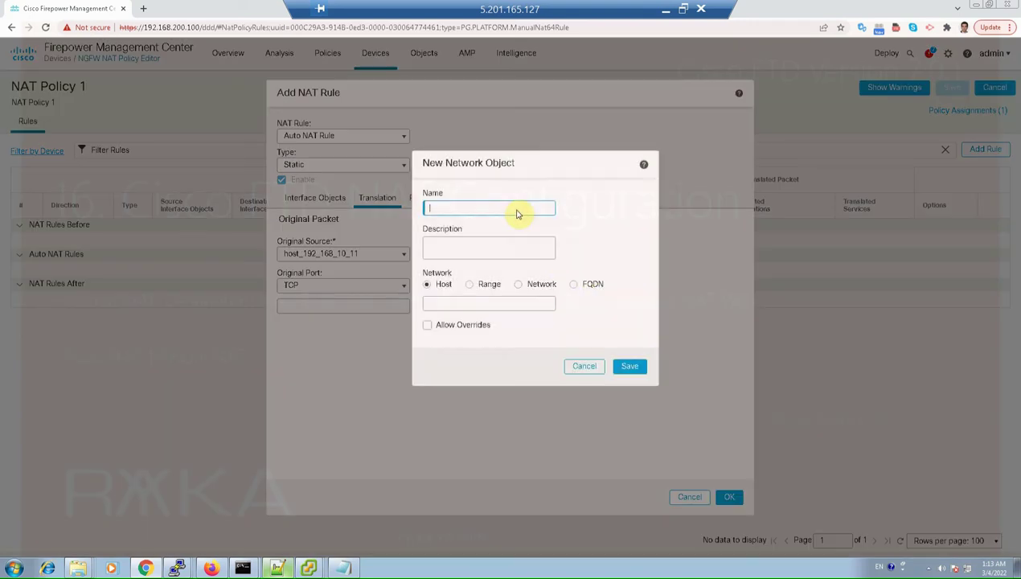
type("host_192.168_1_11")
left_click(497, 301)
type("19")
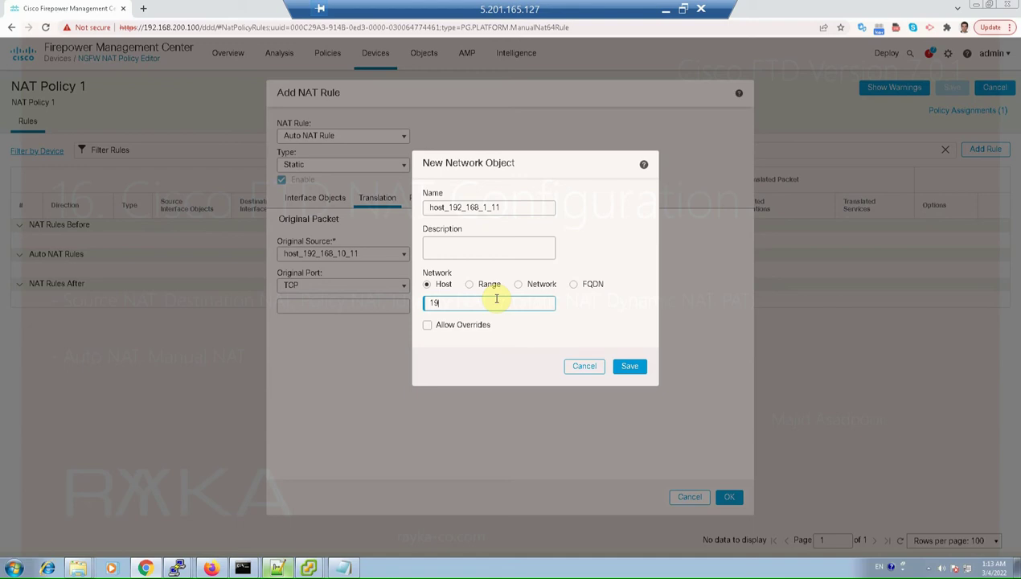
type("2.168.1.11")
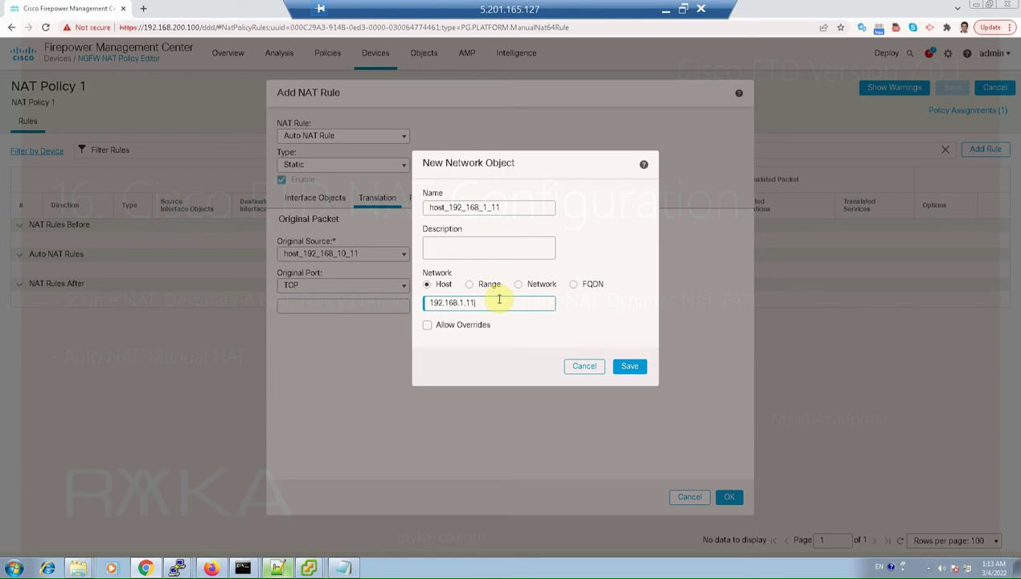
left_click(630, 368)
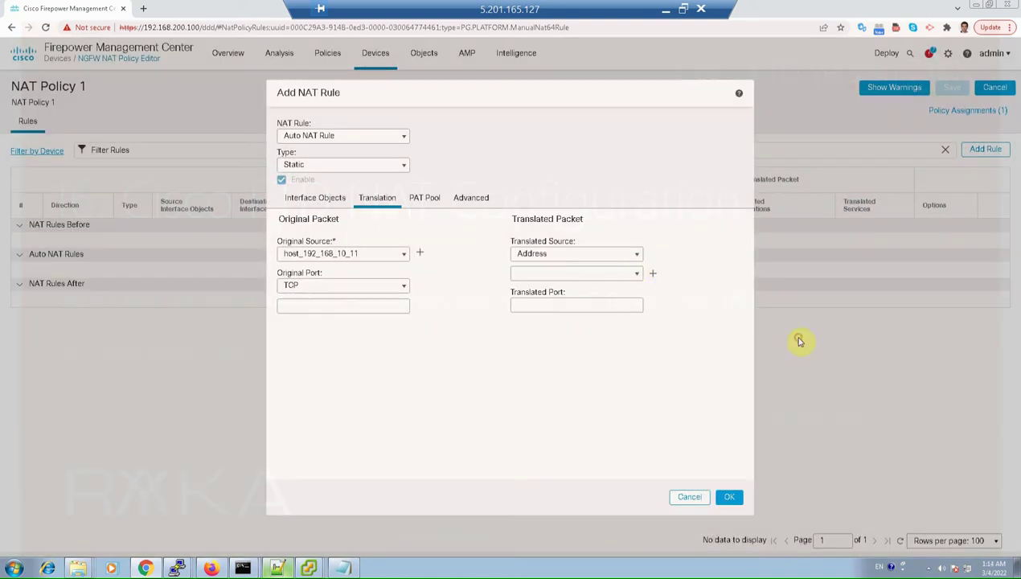
Set the translated source to host_192_168_1_11, and save the finished rule and the NAT policy.
left_click(631, 275)
type("h")
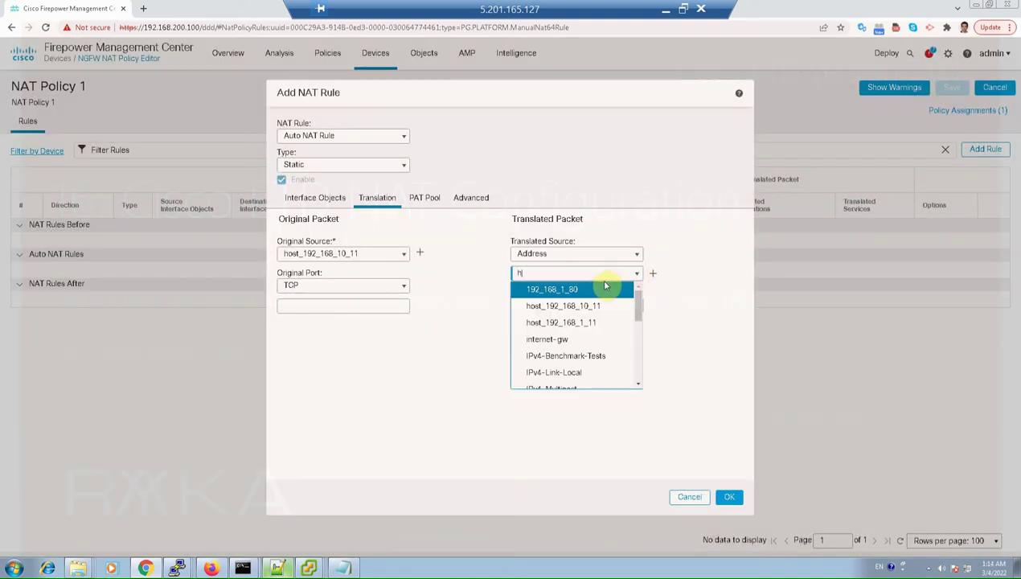
type("ost_192_168_1")
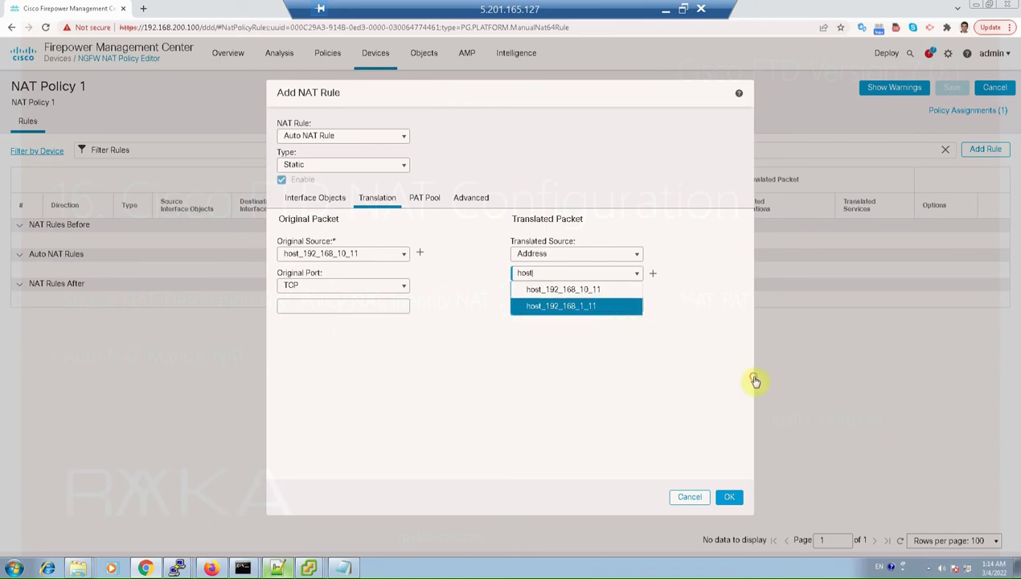
key("Return")
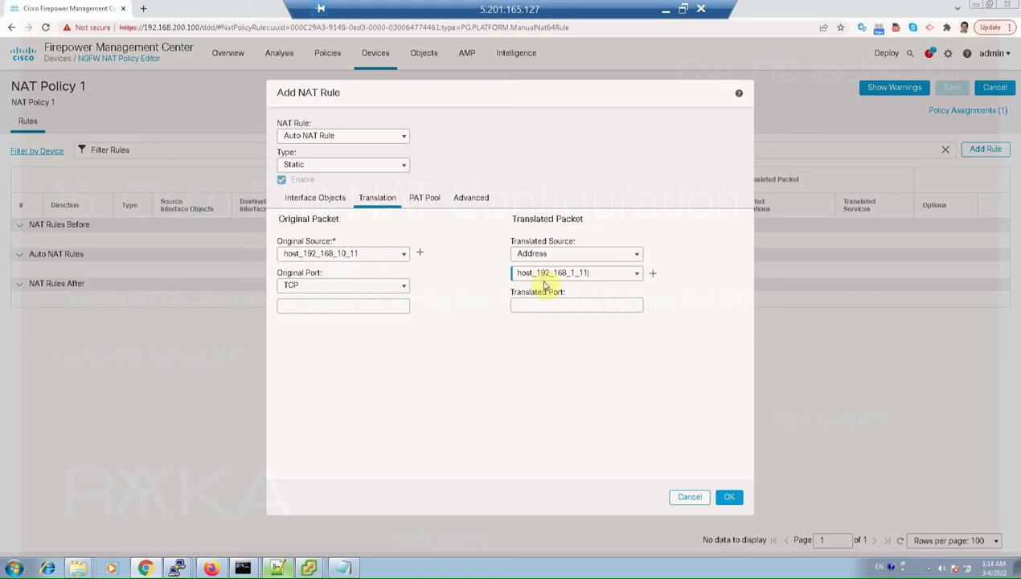
left_click(728, 498)
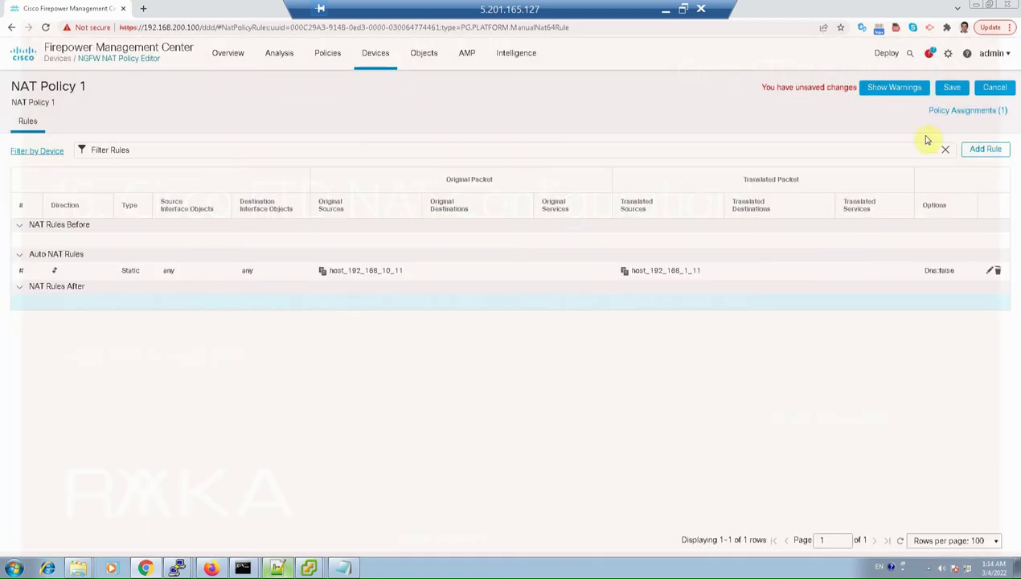
left_click(952, 87)
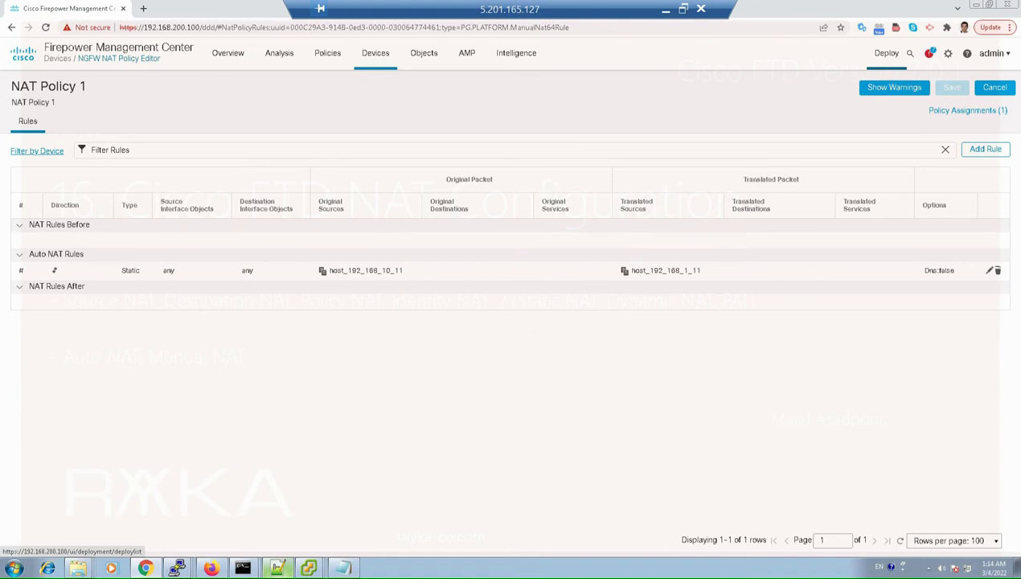
Deploy the pending configuration changes to device 192.168.200.101 without deployment notes.
left_click(885, 53)
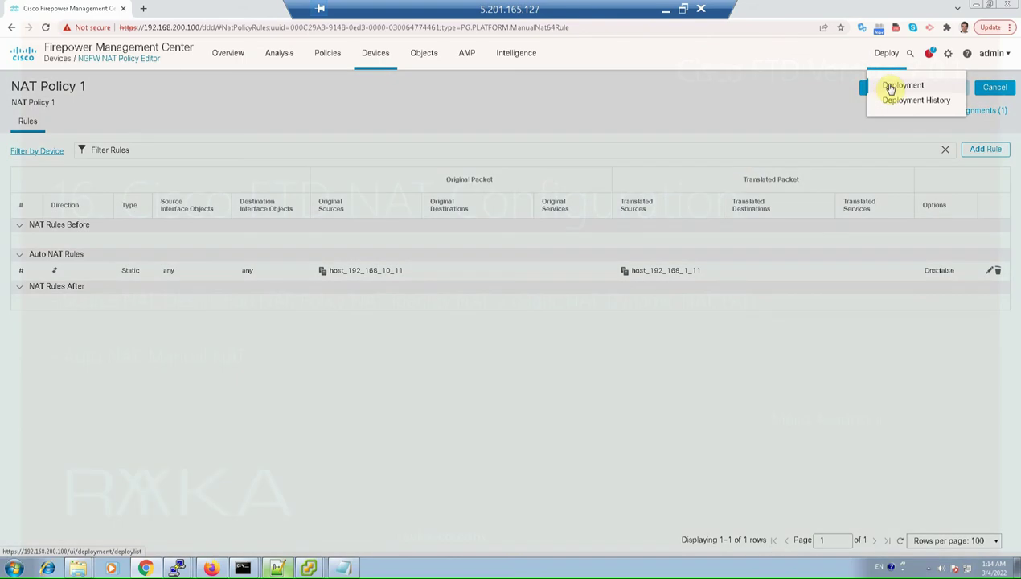
left_click(893, 85)
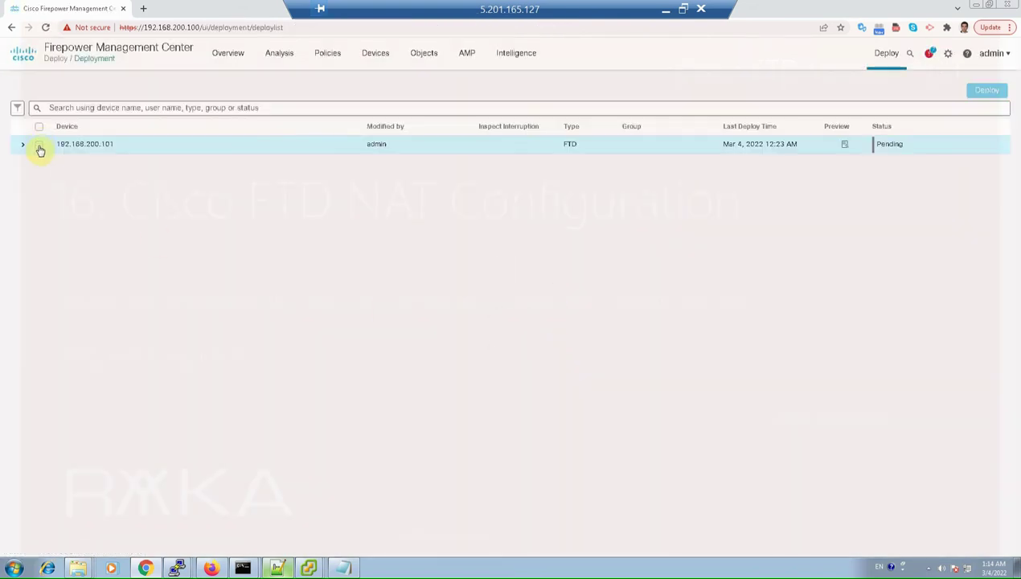
left_click(39, 146)
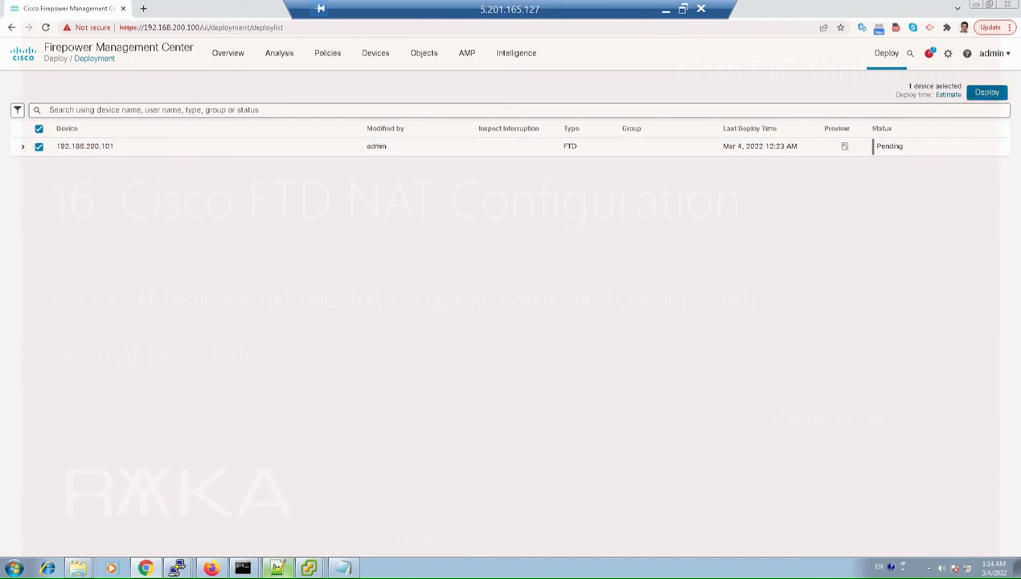
left_click(987, 93)
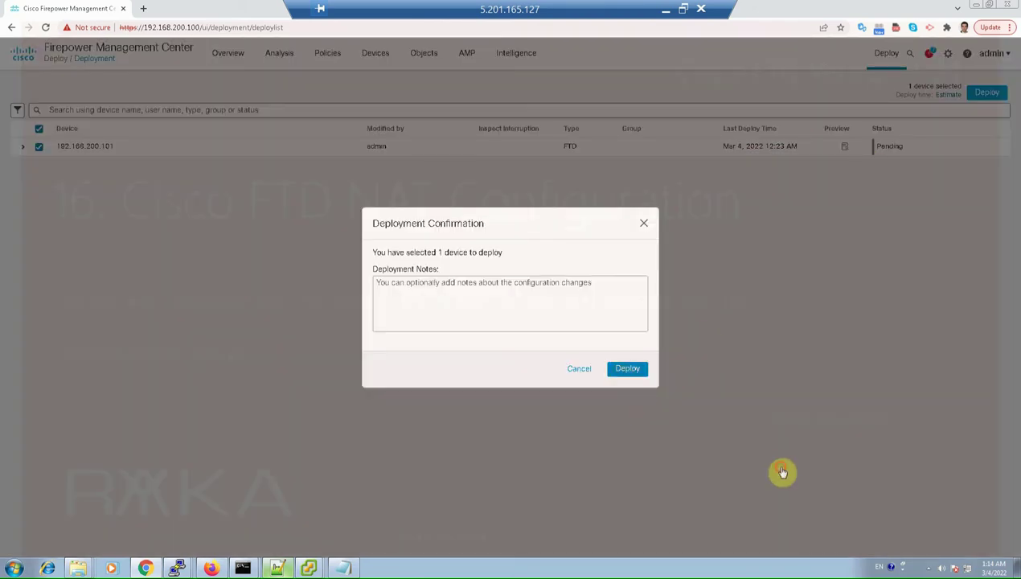
key("Return")
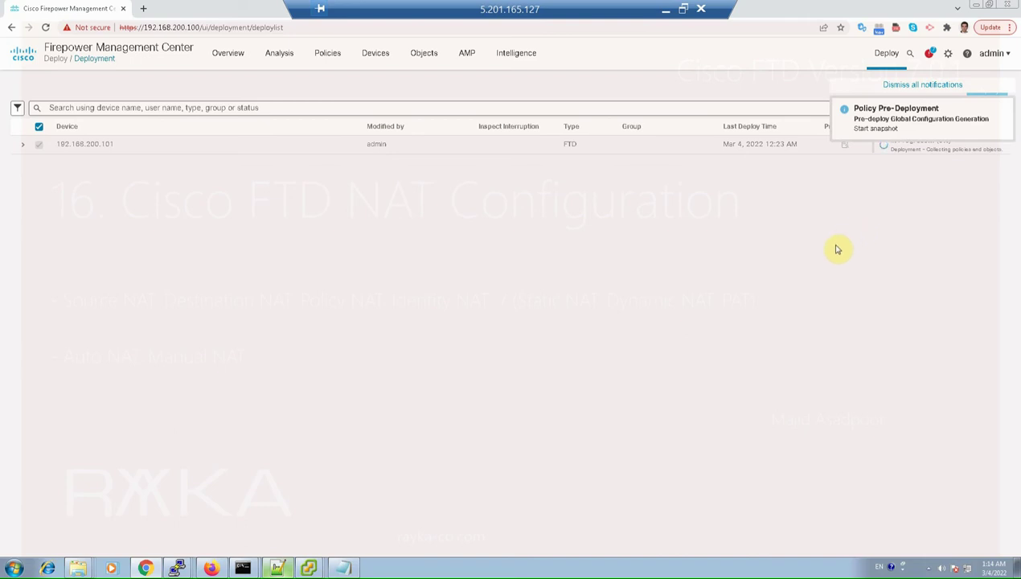
Switch to the Debian10_Internal console and list its network interface addresses with ip a.
left_click(311, 567)
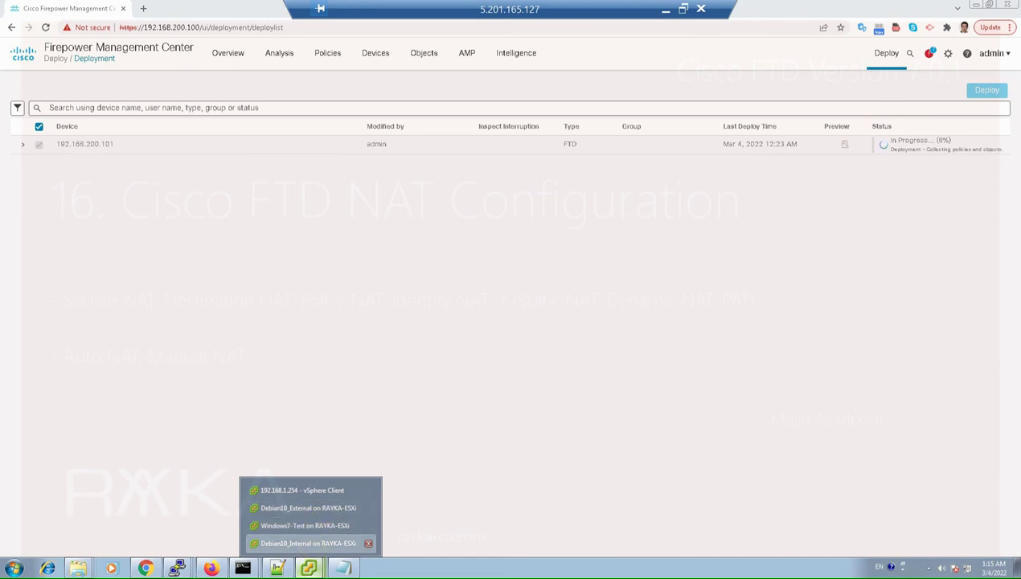
left_click(314, 543)
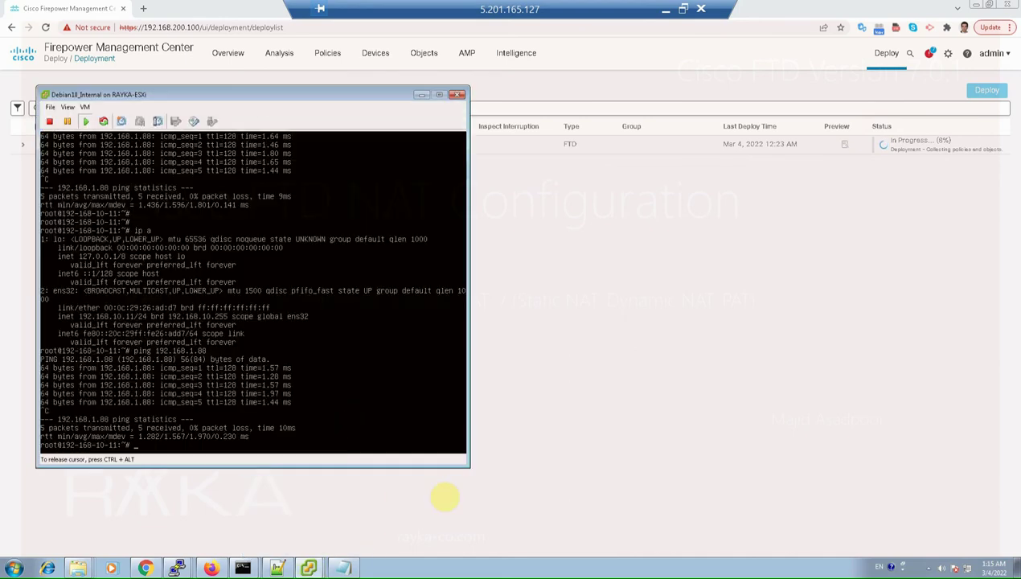
type("a")
key("Return")
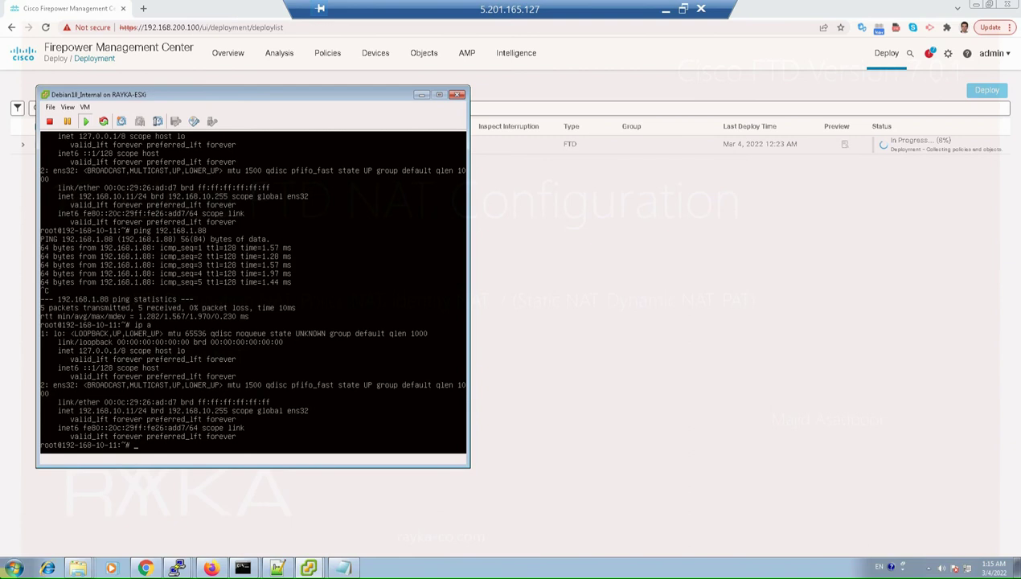
Enter ping 8.8.8.8 on Debian10_Internal and tcpdump -n icmp and host 8.8.8.8 on Debian10_External, without running either command.
left_click(139, 402)
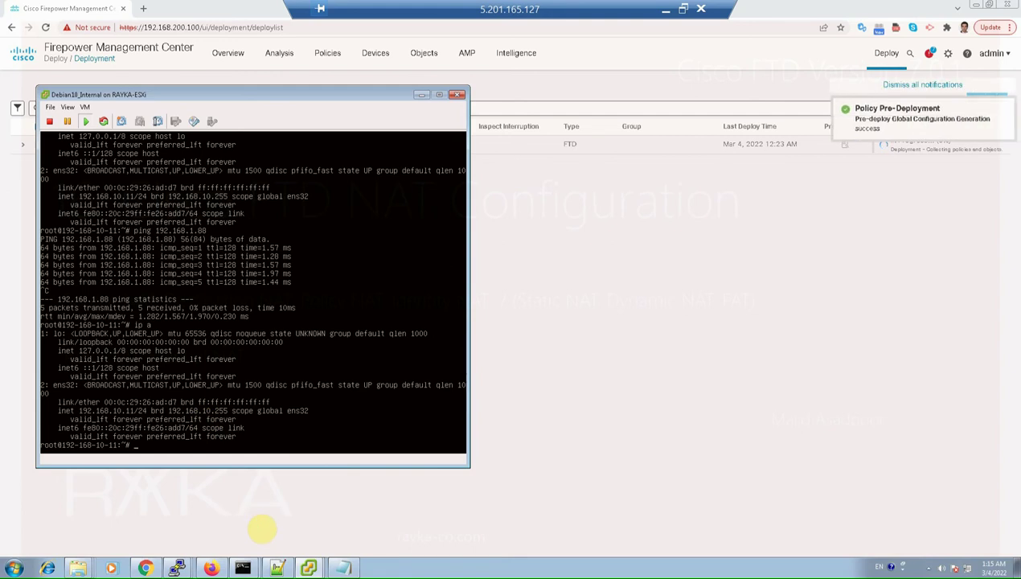
type("ping 8.8.8.8")
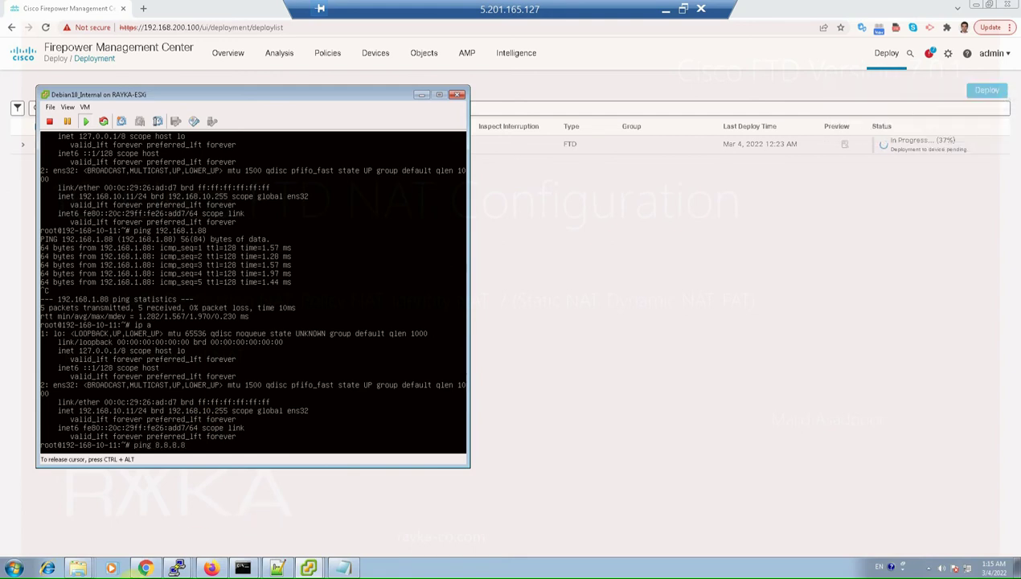
key("ctrl+alt")
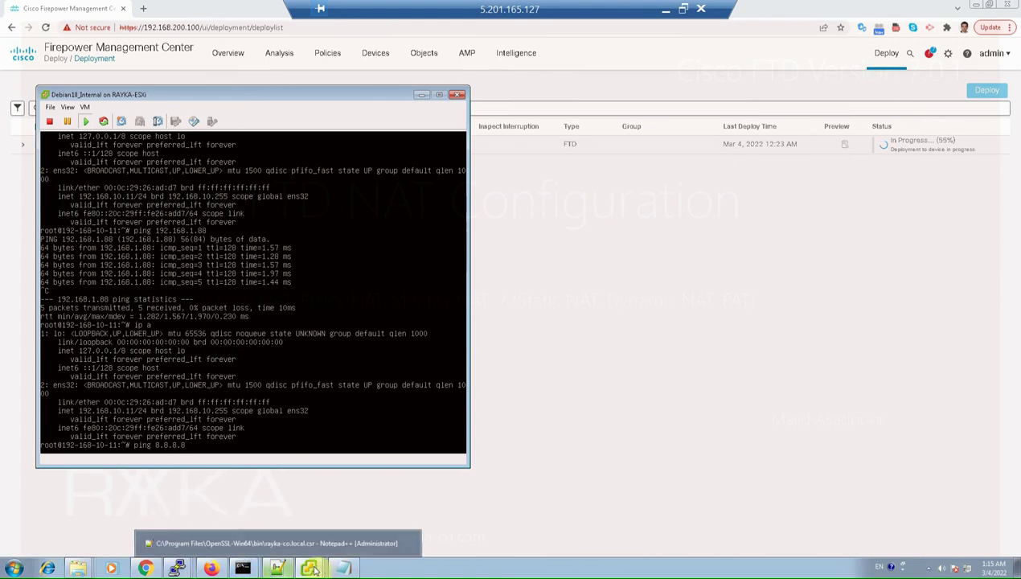
mouse_move(309, 567)
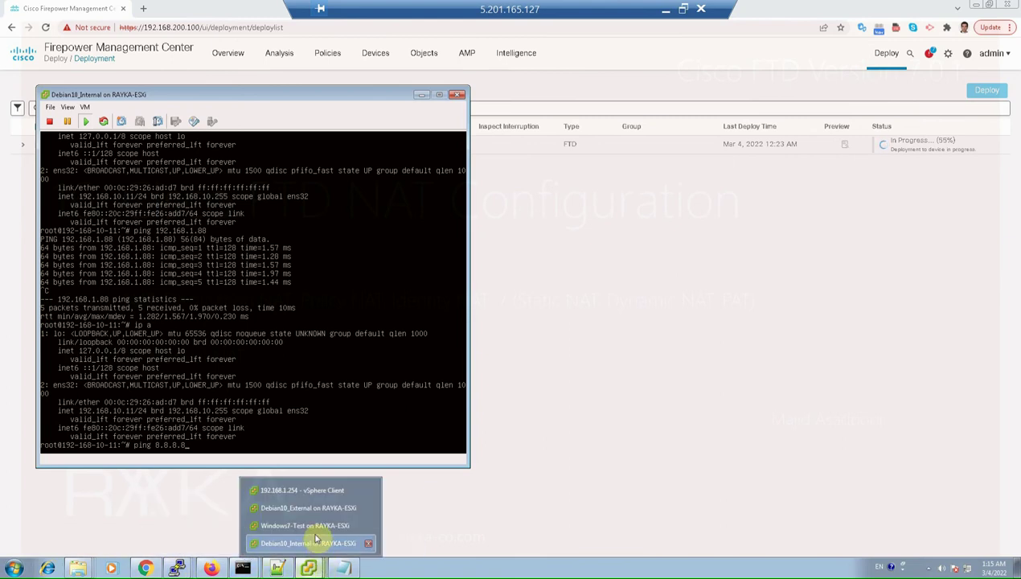
left_click(329, 510)
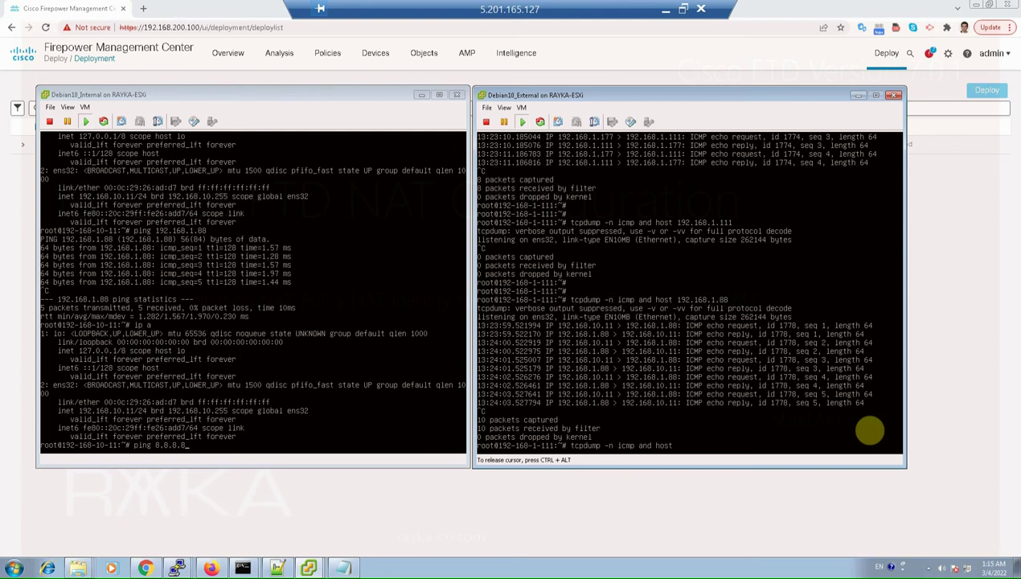
type("8.8.8.8")
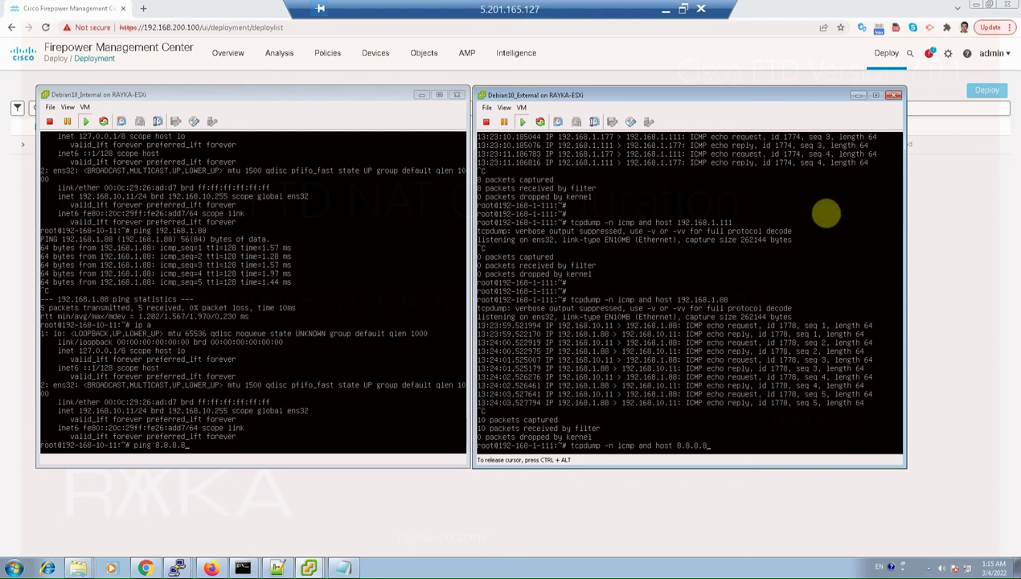
Move both console windows clear of the deployment status, and run the prepared ping and packet capture for 8.8.8.8.
left_click_drag(784, 91, 808, 152)
left_click_drag(390, 95, 404, 148)
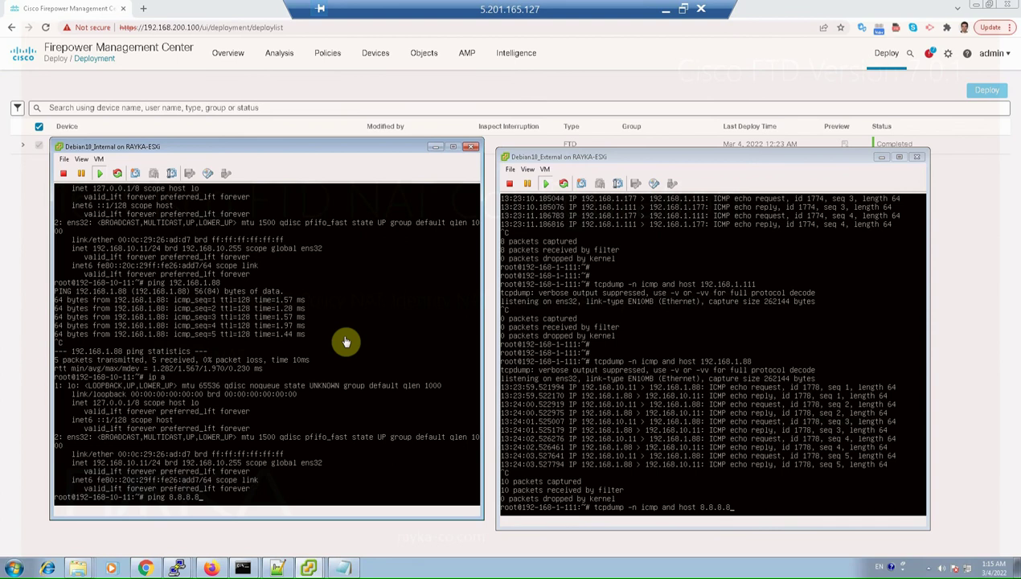
left_click(438, 428)
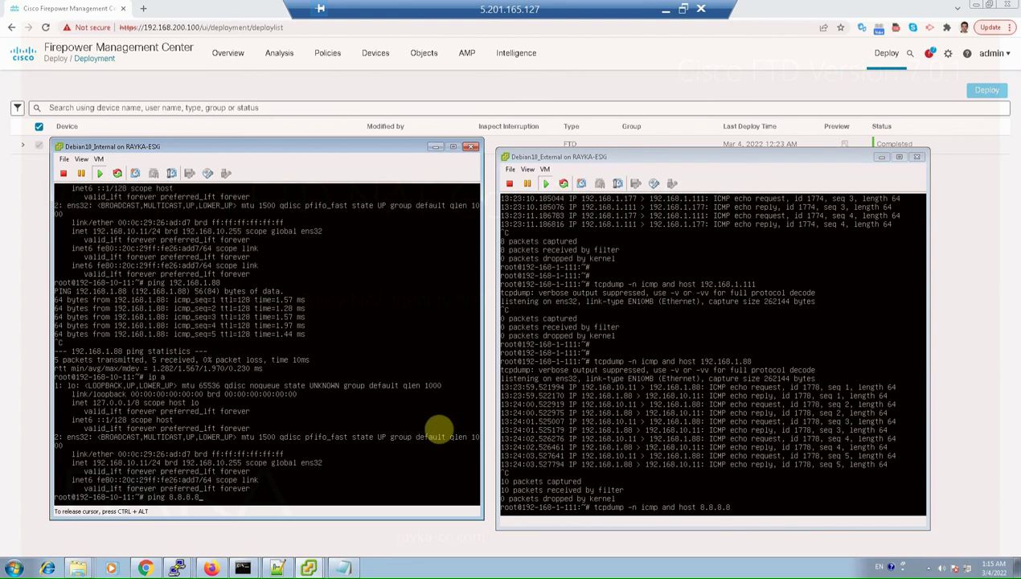
key("Return")
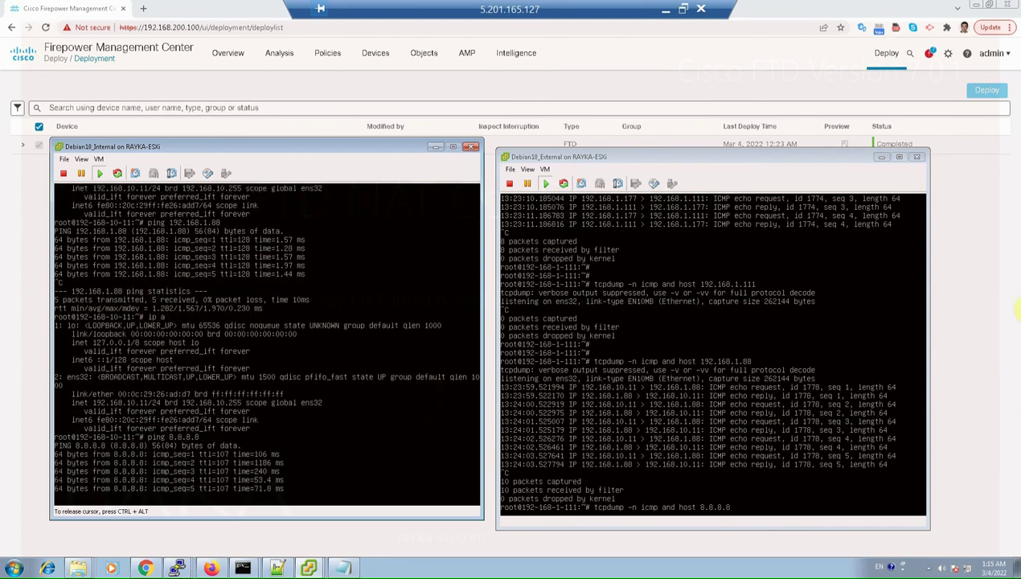
left_click(833, 467)
key("Return")
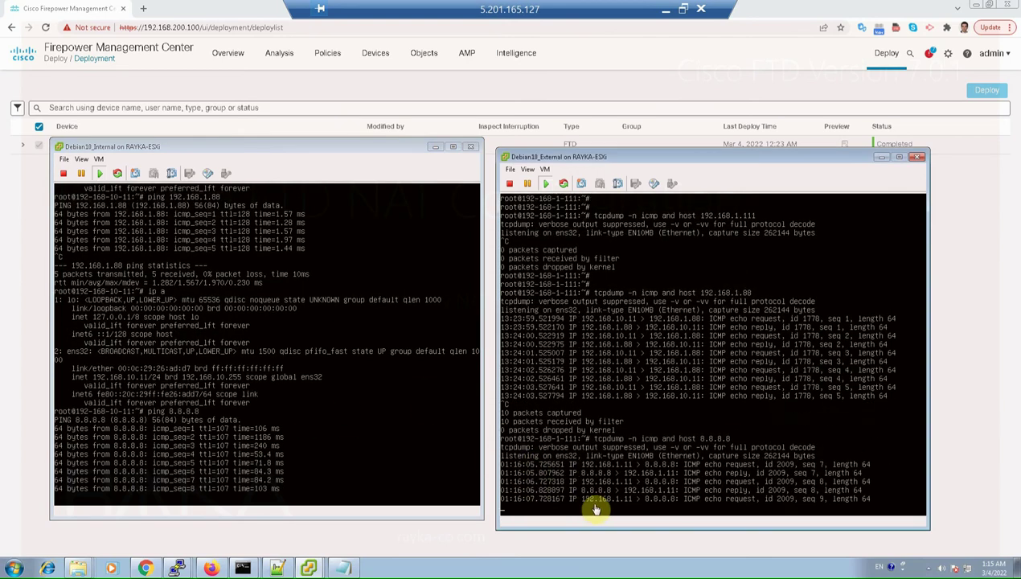
Stop the ping on Debian10_Internal and compare its output with the source addresses in the Debian10_External capture.
left_click(228, 507)
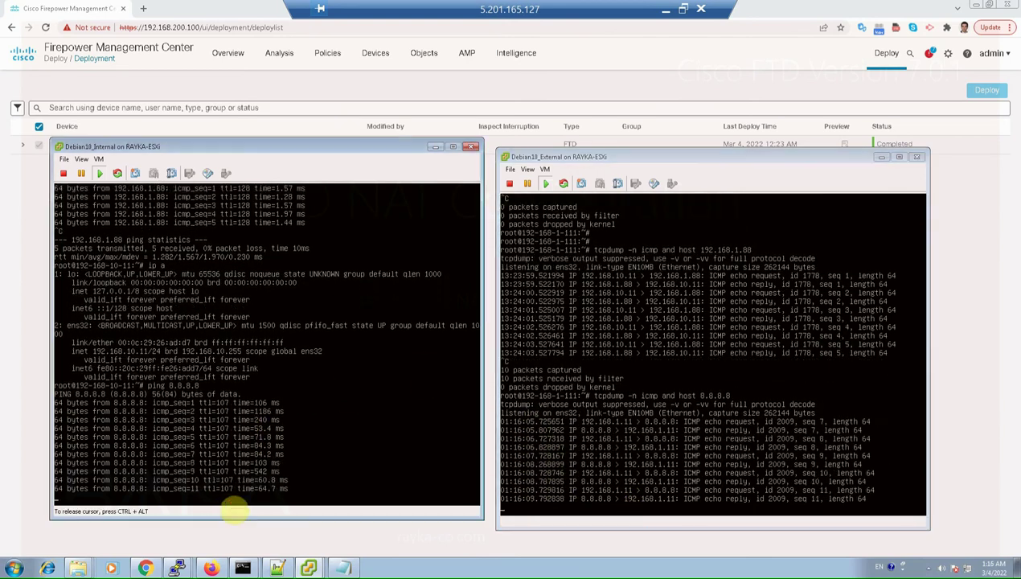
key("ctrl+c")
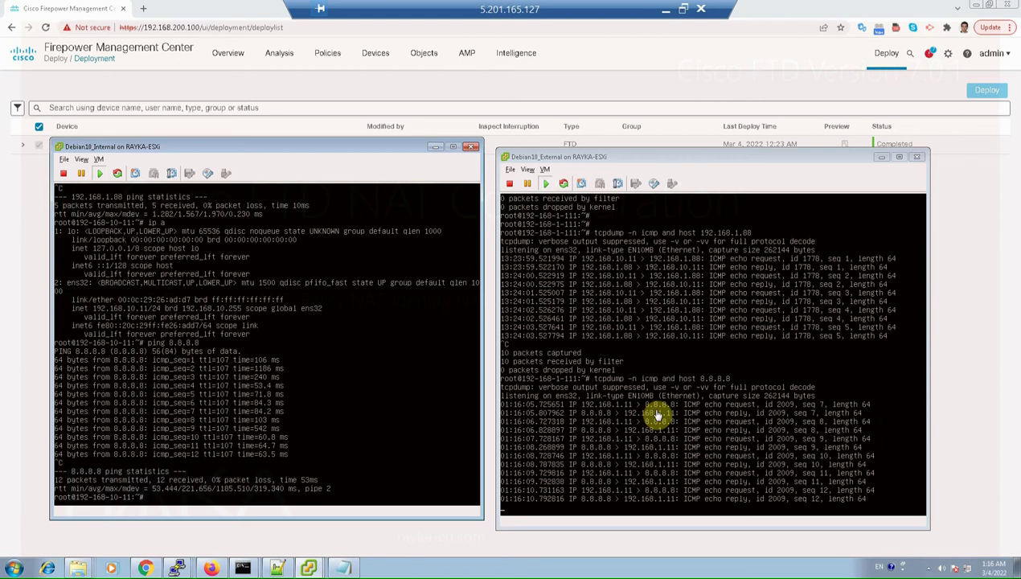
left_click(251, 399)
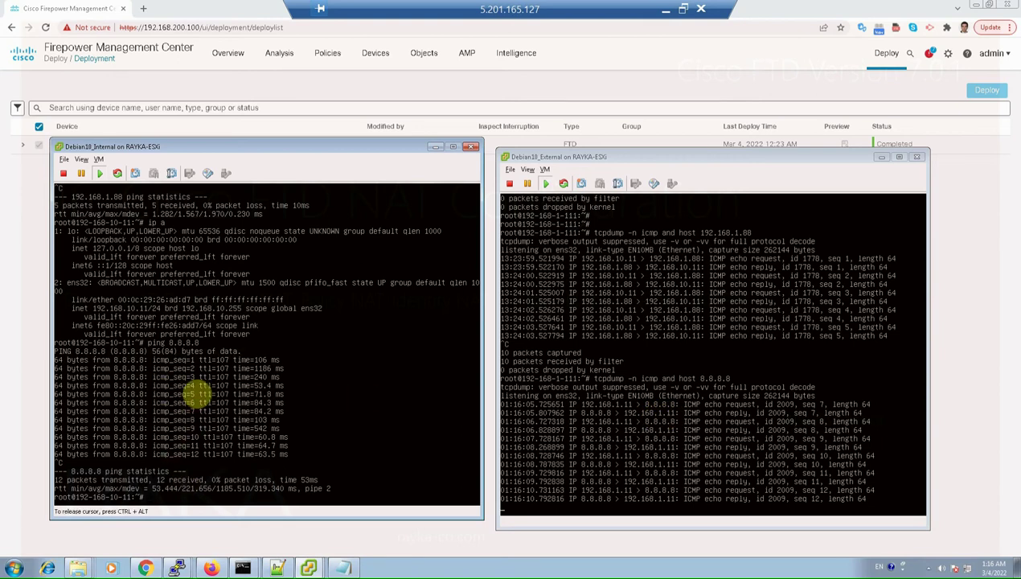
key("ctrl+alt")
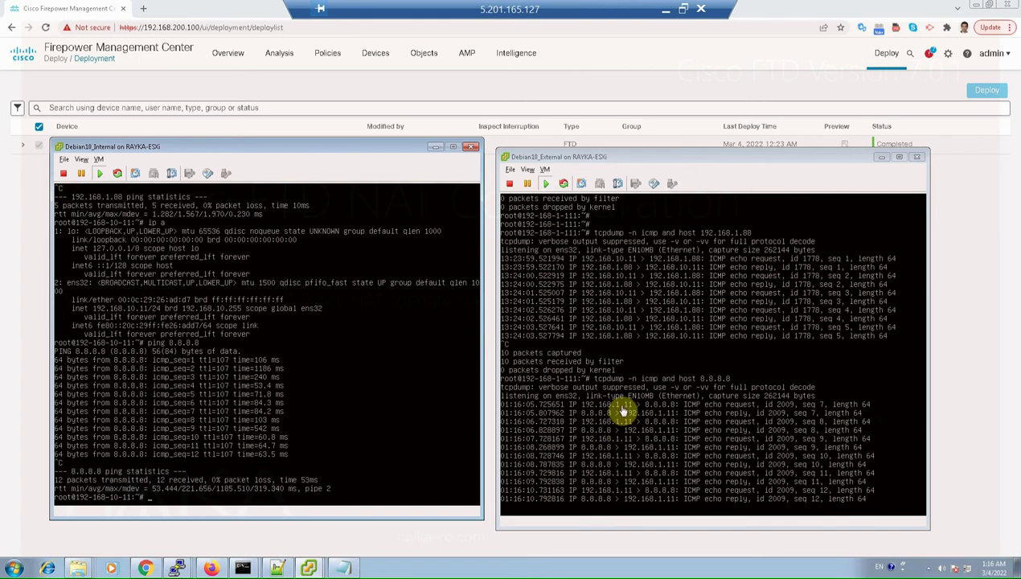
Return to Firepower Management Center, open NAT Policy 1 and add a new auto NAT rule of type Dynamic.
left_click(666, 9)
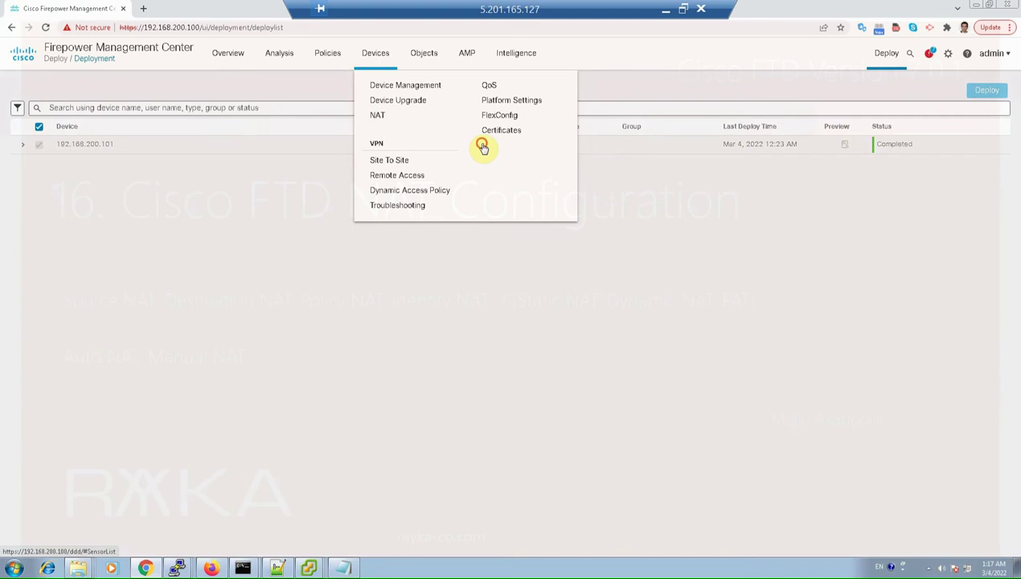
left_click(481, 143)
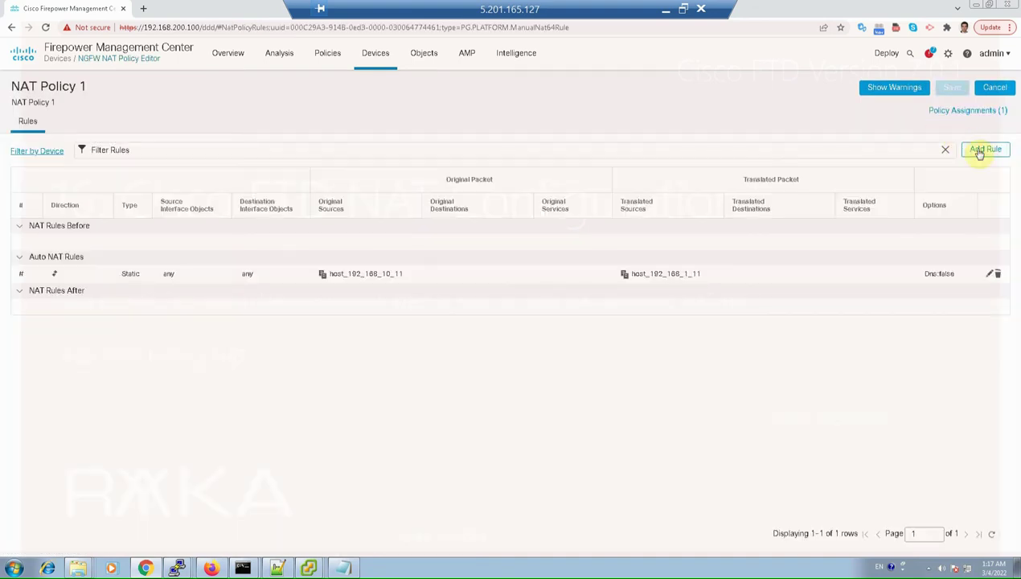
left_click(981, 151)
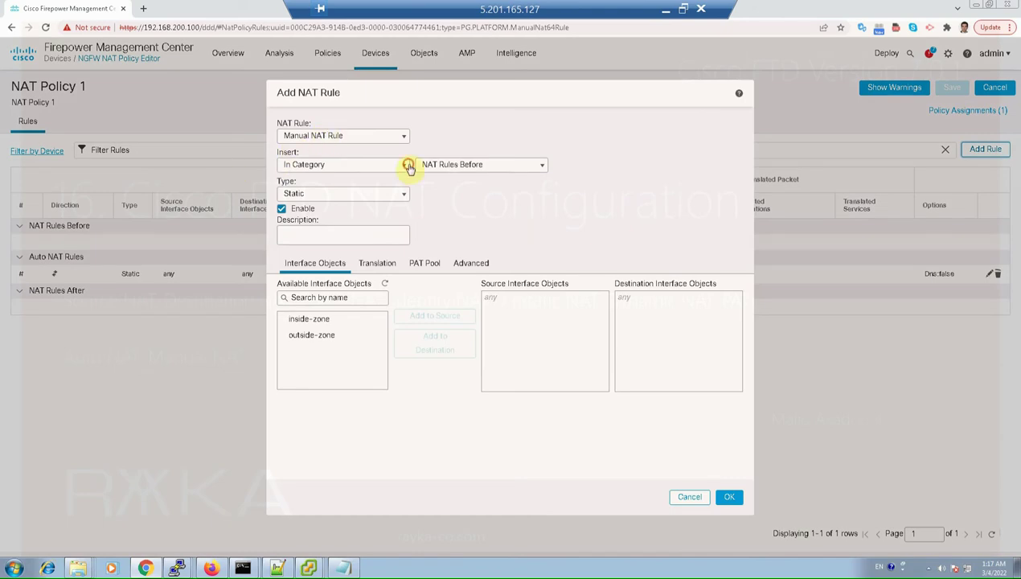
left_click(378, 136)
left_click(338, 164)
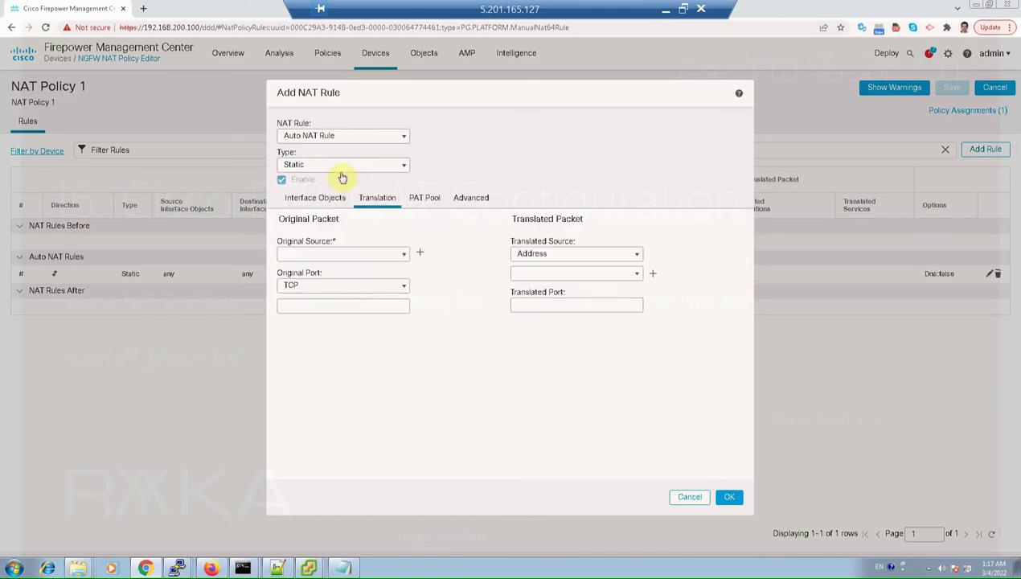
left_click(341, 165)
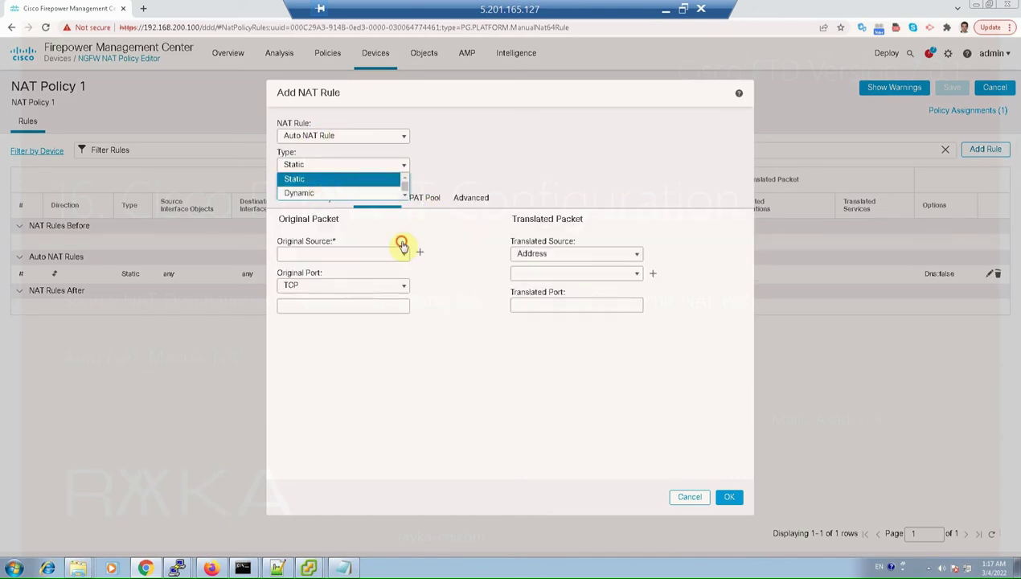
left_click(322, 193)
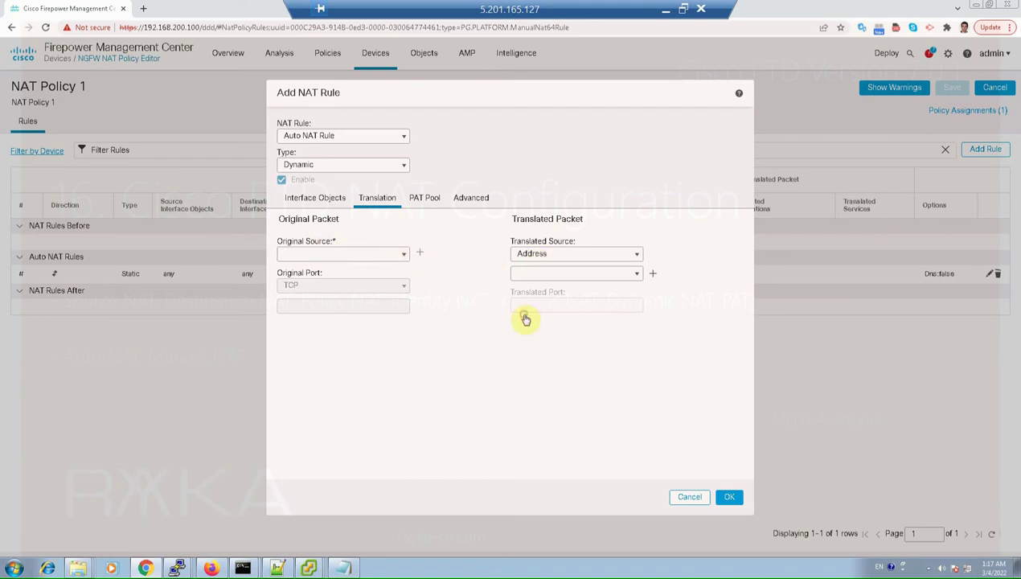
Create a range object named range_192_168_10_2-5 with addresses 192.168.10.2-192.168.10.5, and set it as the rule's original source.
left_click(419, 252)
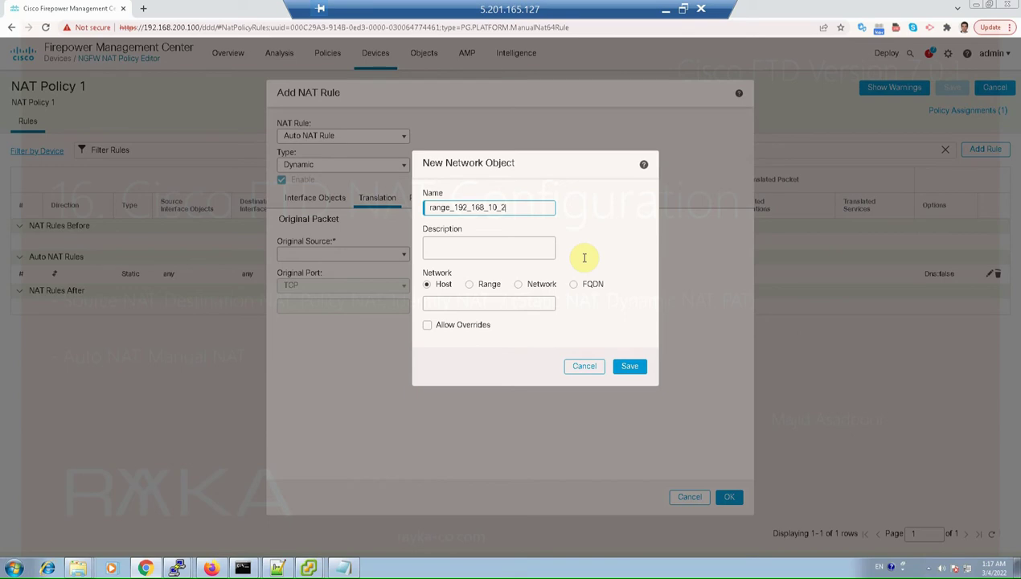
type("5")
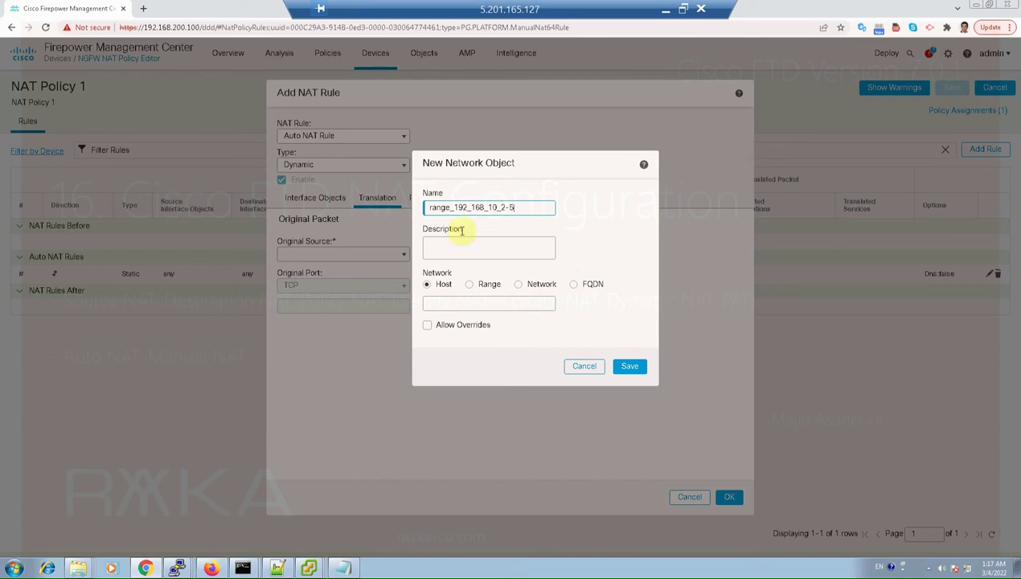
left_click(473, 285)
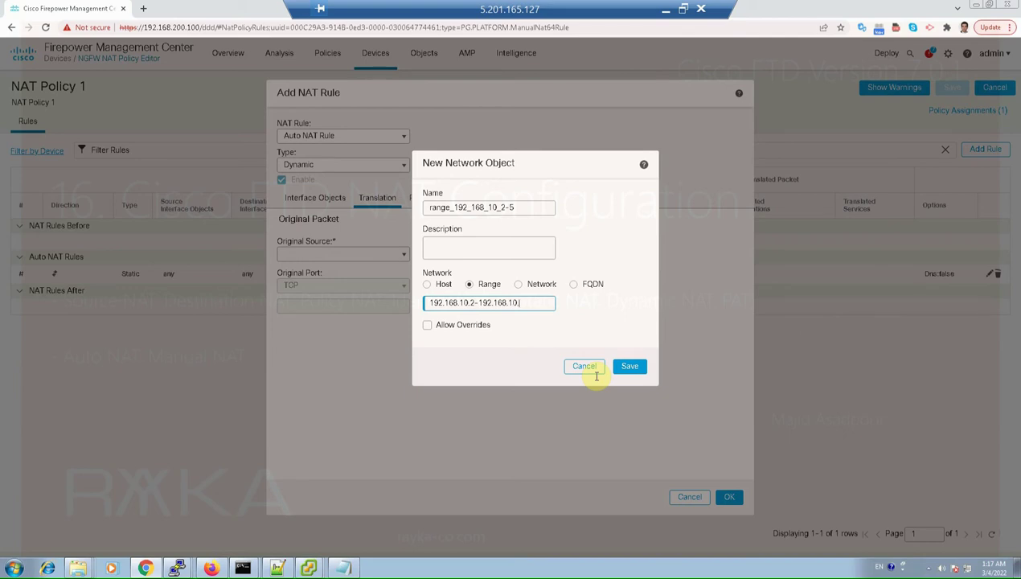
type("5")
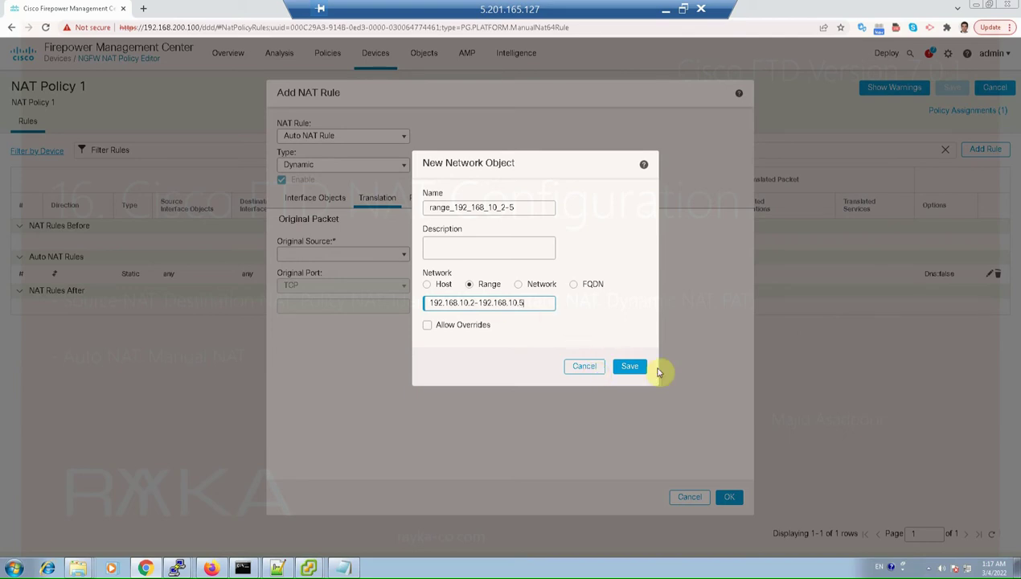
left_click(478, 208)
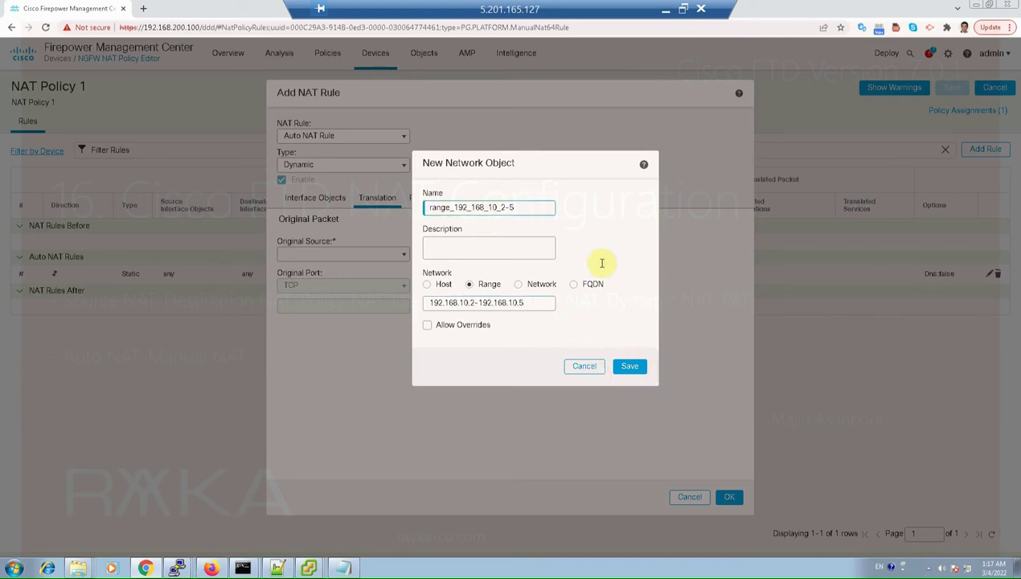
key("ctrl+a")
key("ctrl+c")
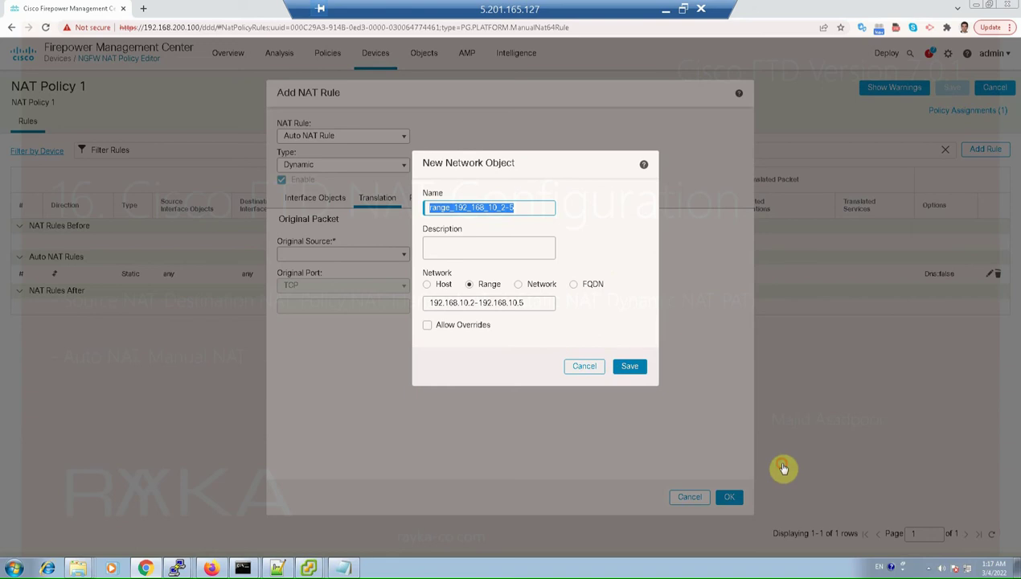
left_click(629, 366)
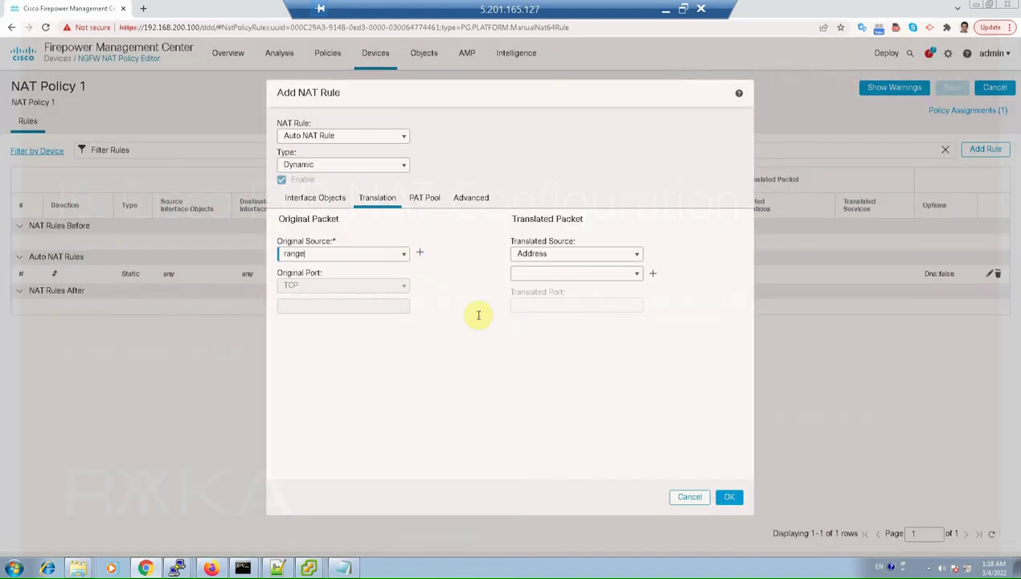
type("range")
key("Return")
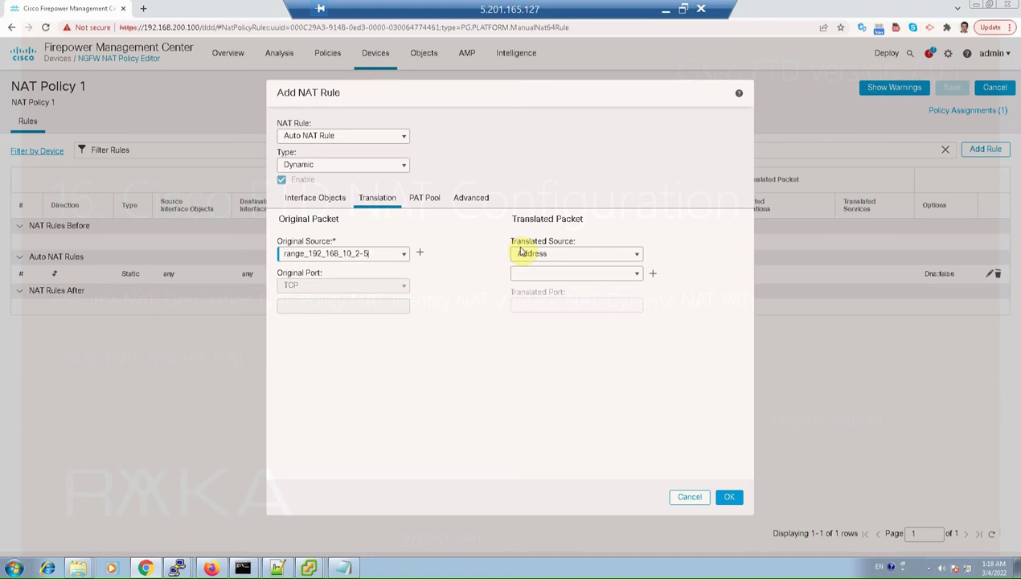
Create a range object named range_192_168_1_2-5 with addresses 192.168.1.2-192.168.1.5, and set it as the rule's translated source.
left_click(653, 274)
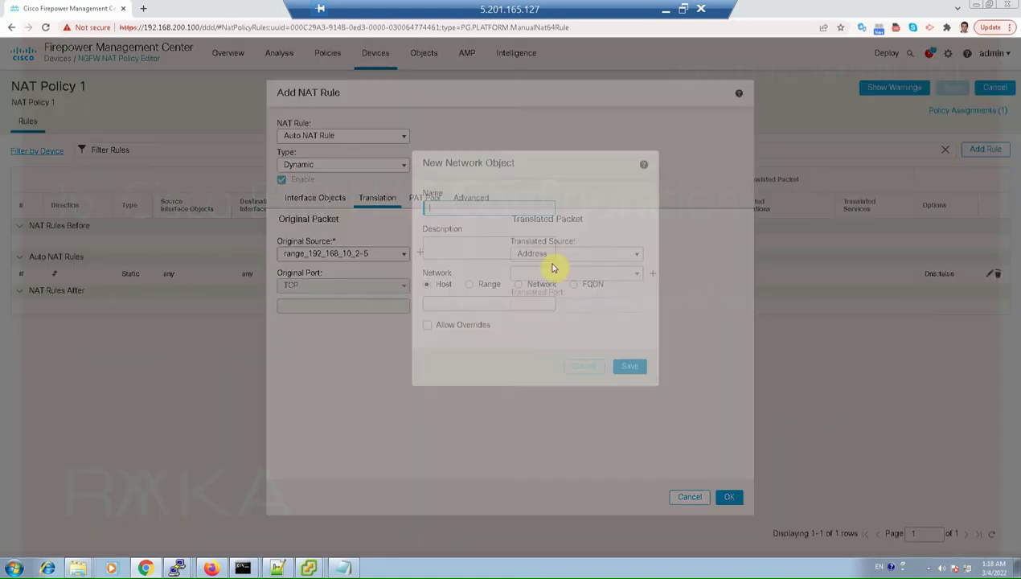
key("ctrl+v")
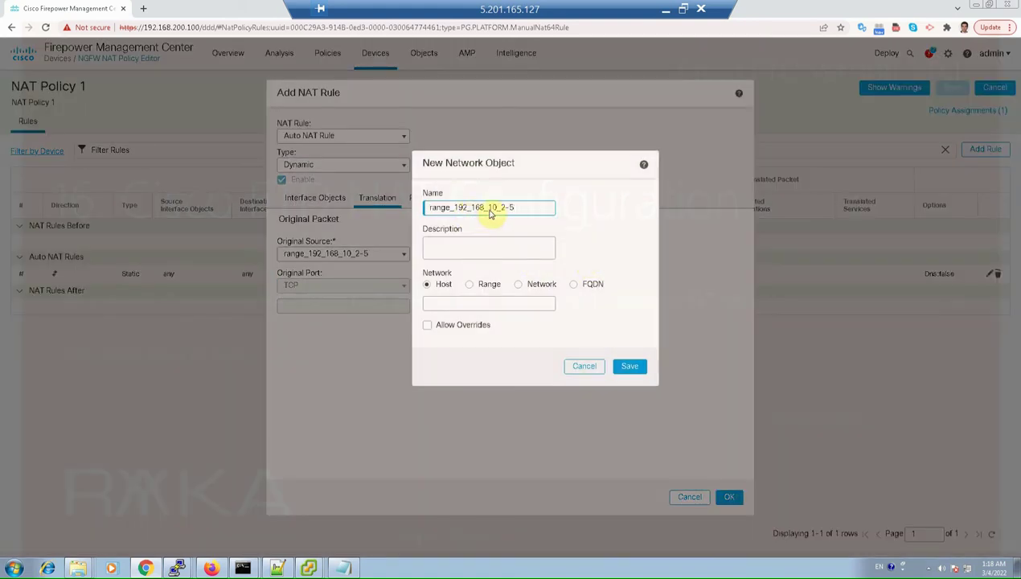
left_click(494, 208)
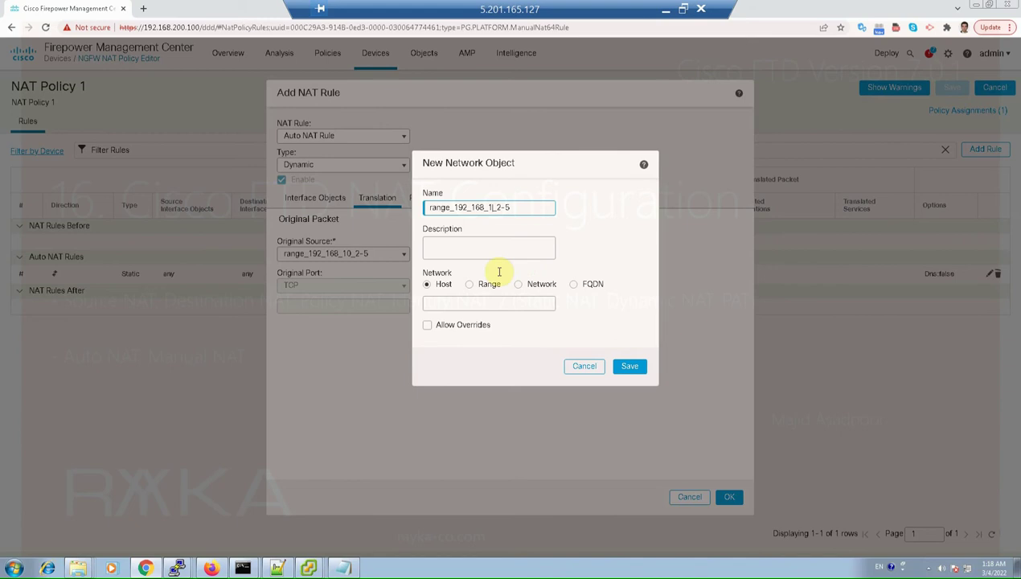
left_click(476, 304)
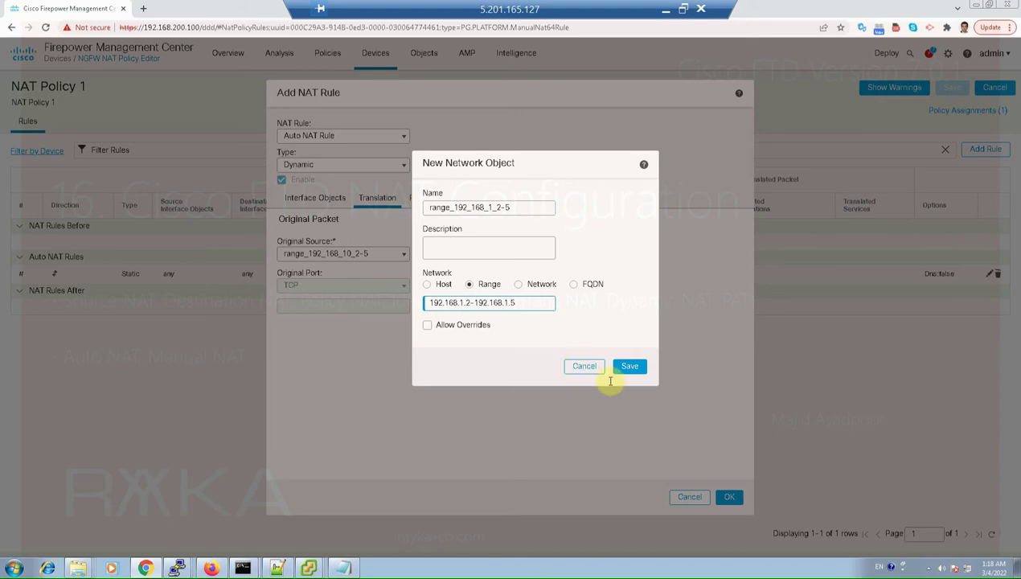
left_click(630, 369)
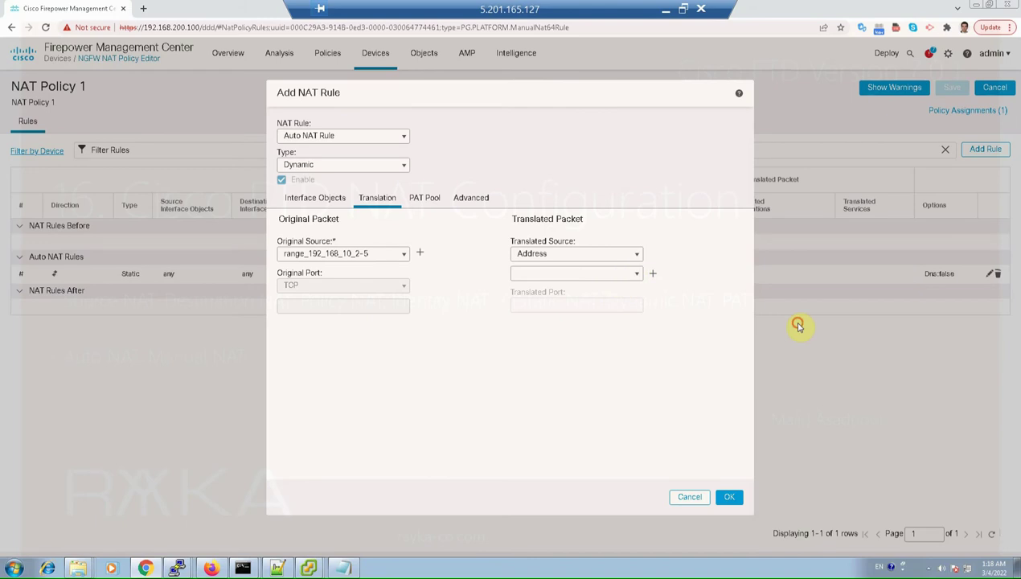
left_click(638, 259)
left_click(567, 281)
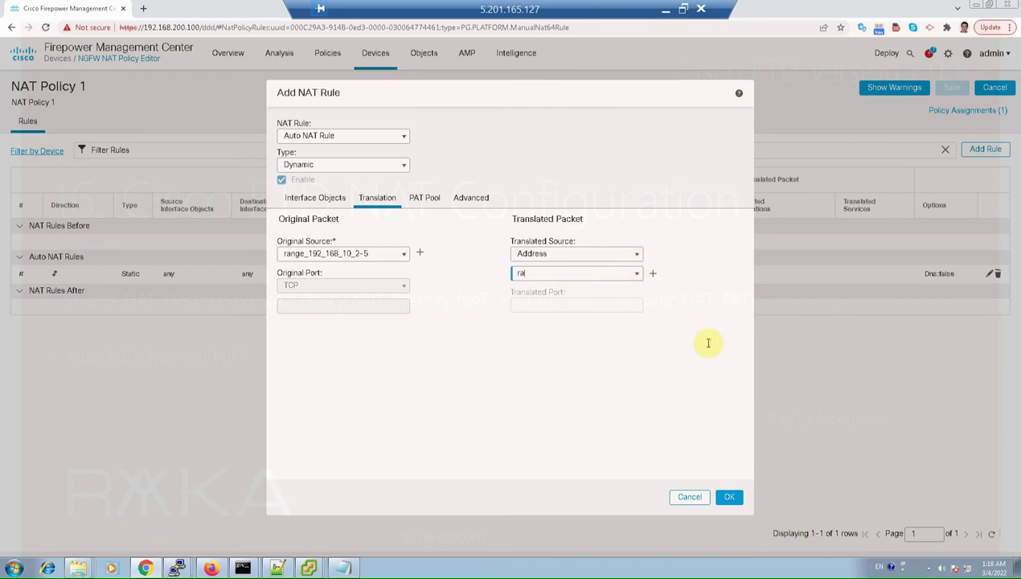
left_click(560, 274)
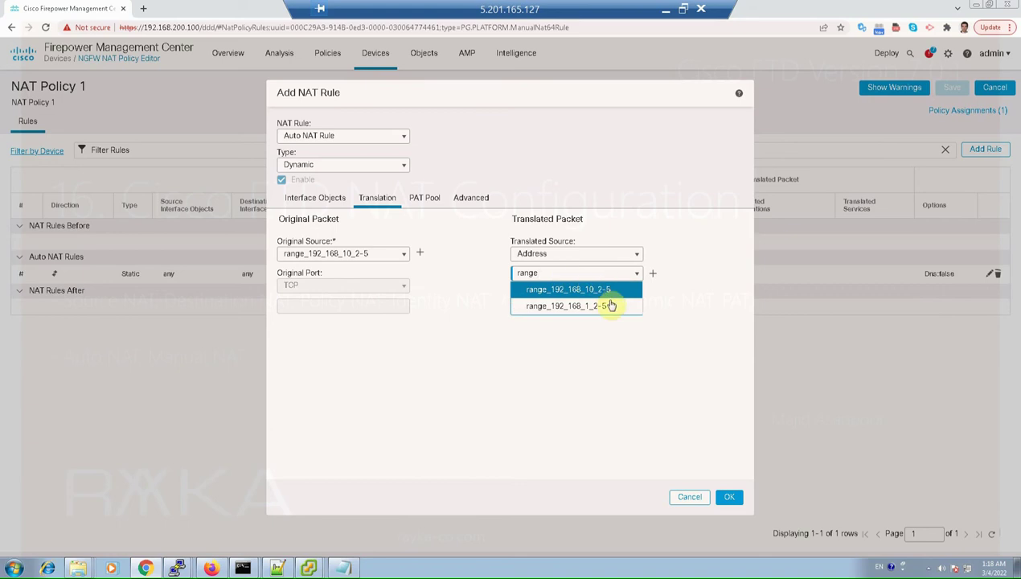
key("Return")
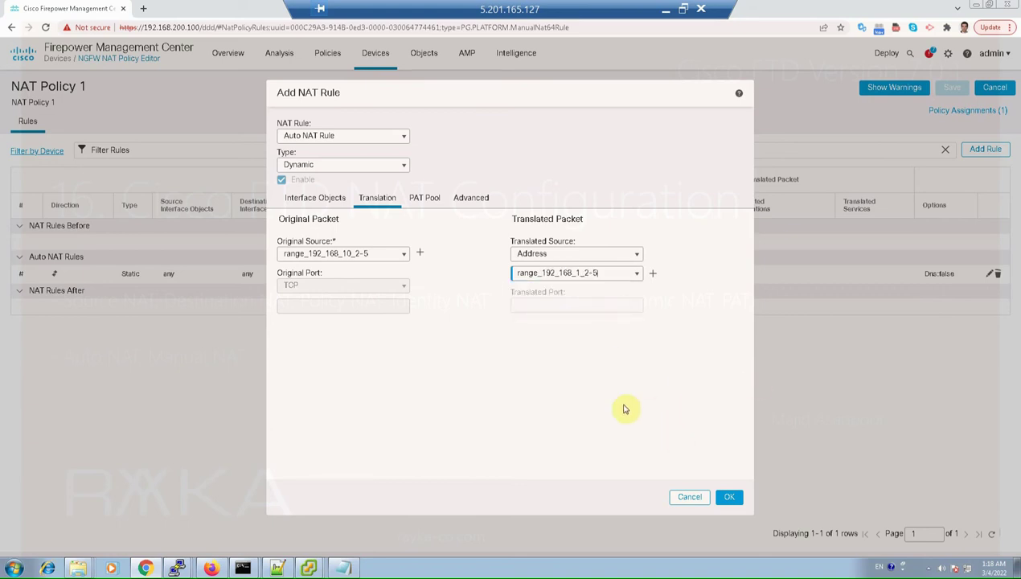
Set inside-zone as the rule's source interface object and outside-zone as its destination, check the translation settings and confirm the rule.
left_click(314, 198)
left_click(372, 271)
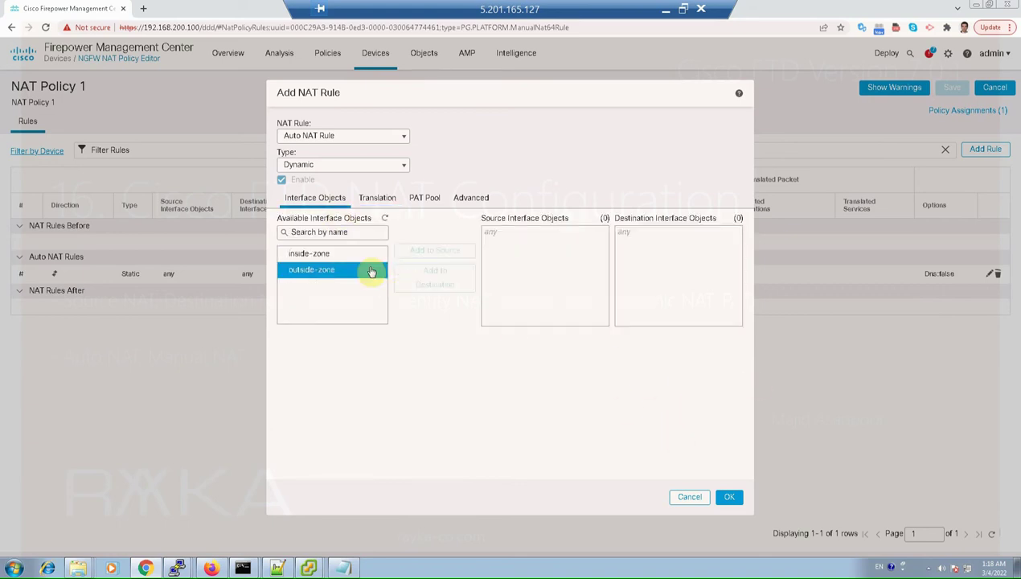
key("Up")
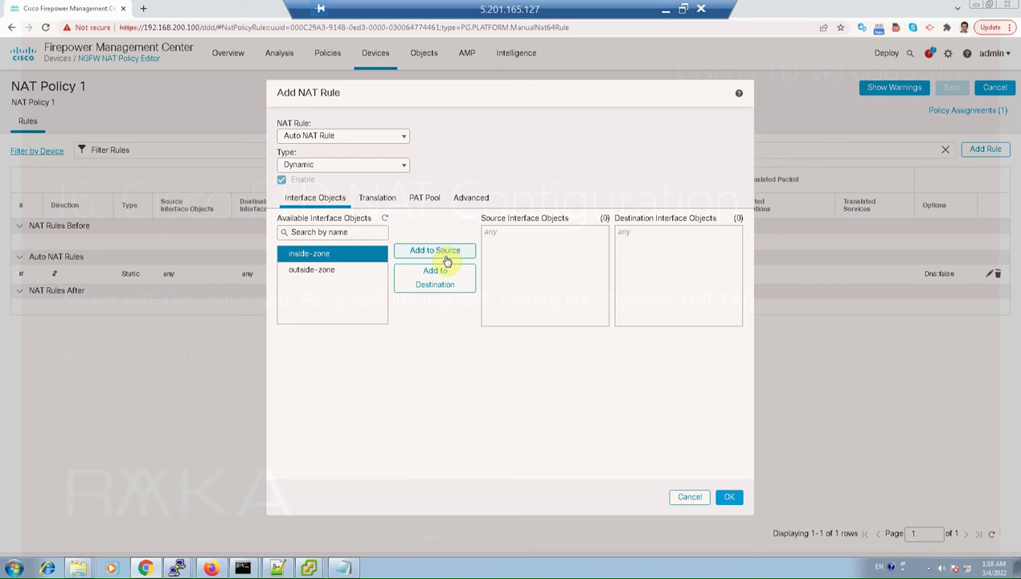
left_click(447, 261)
key("Down")
left_click(419, 284)
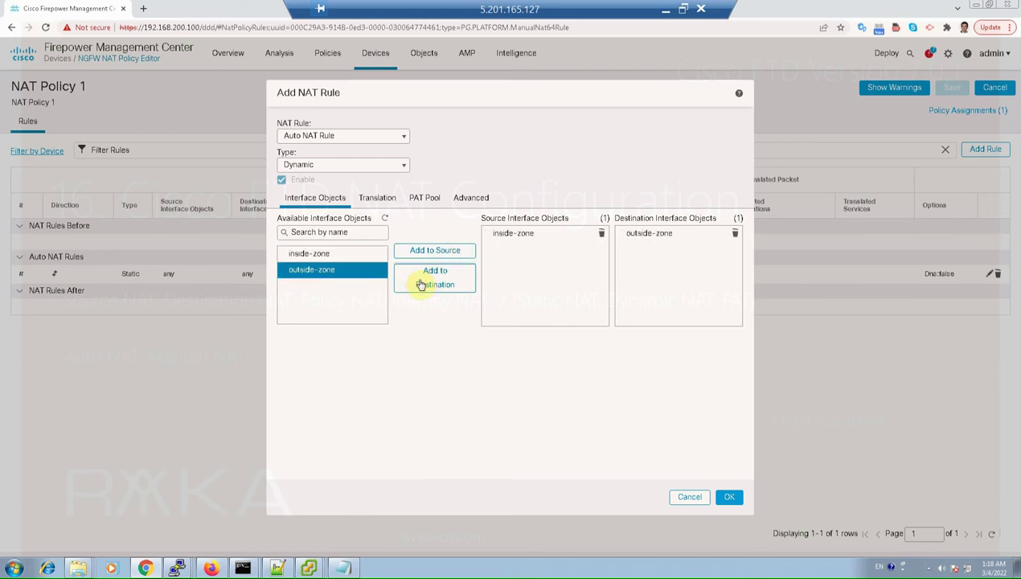
left_click(380, 199)
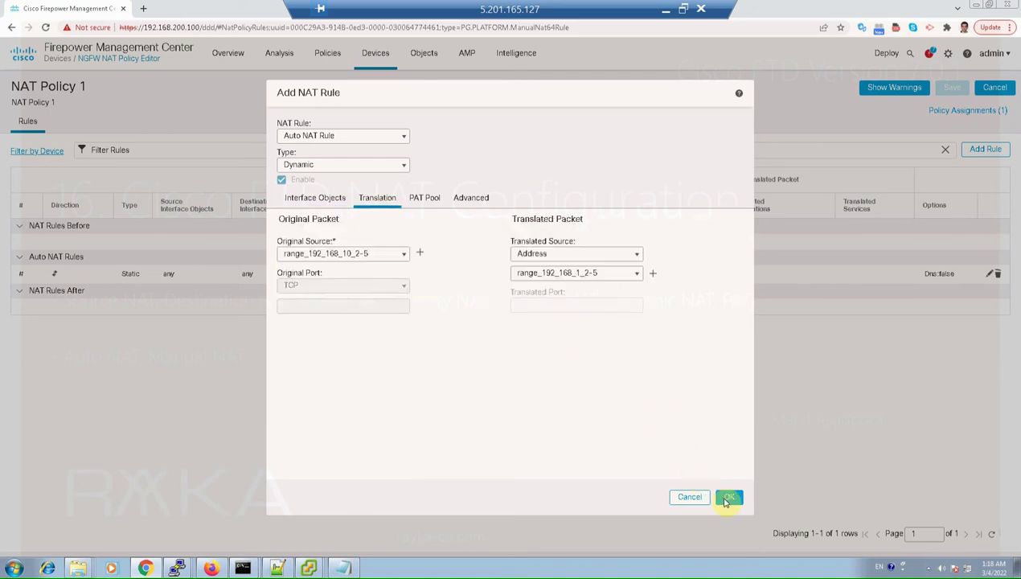
left_click(728, 499)
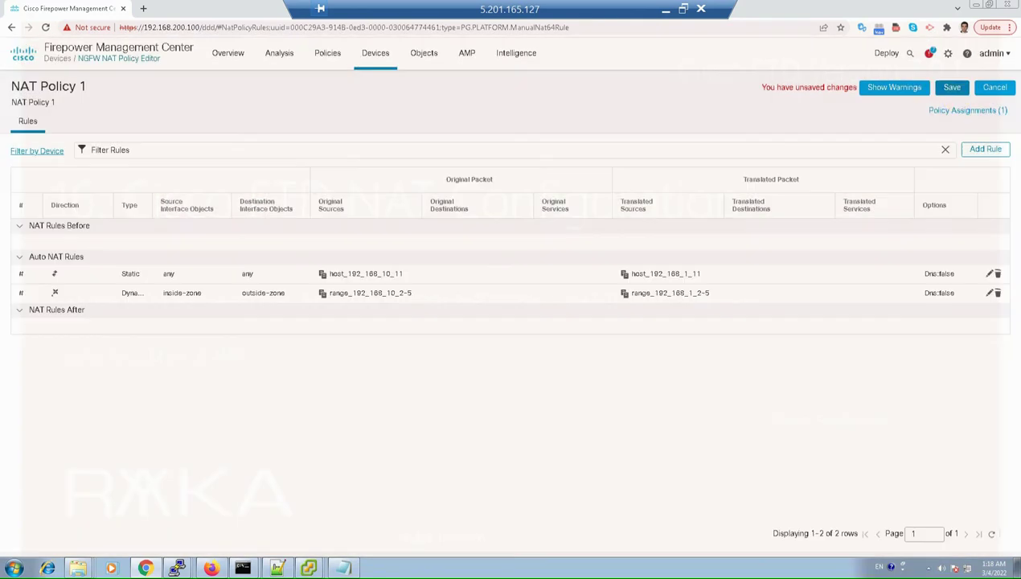
Save NAT Policy 1 and deploy the pending changes to the FTD device 192.168.200.101.
left_click(952, 89)
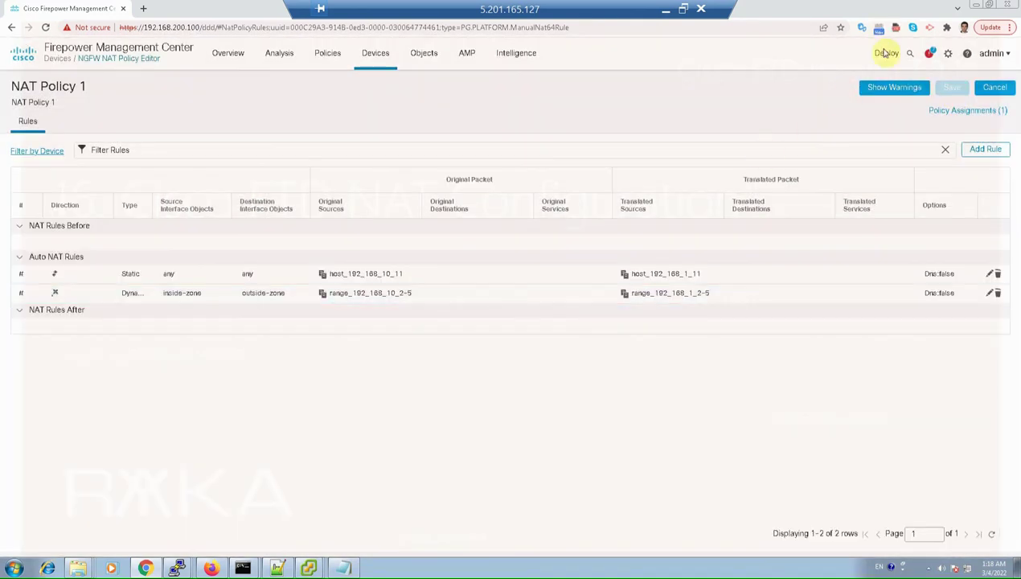
left_click(886, 53)
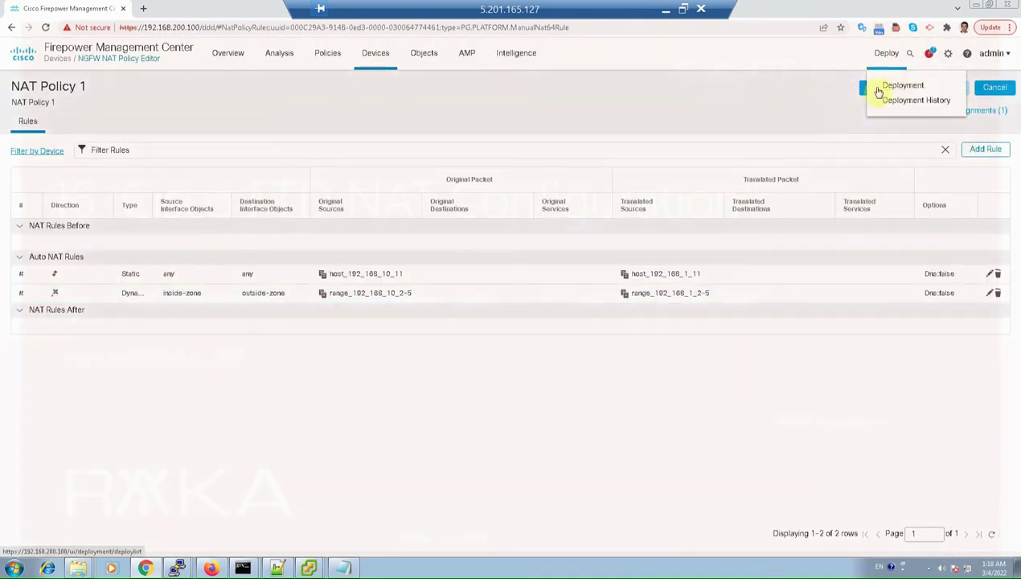
left_click(880, 88)
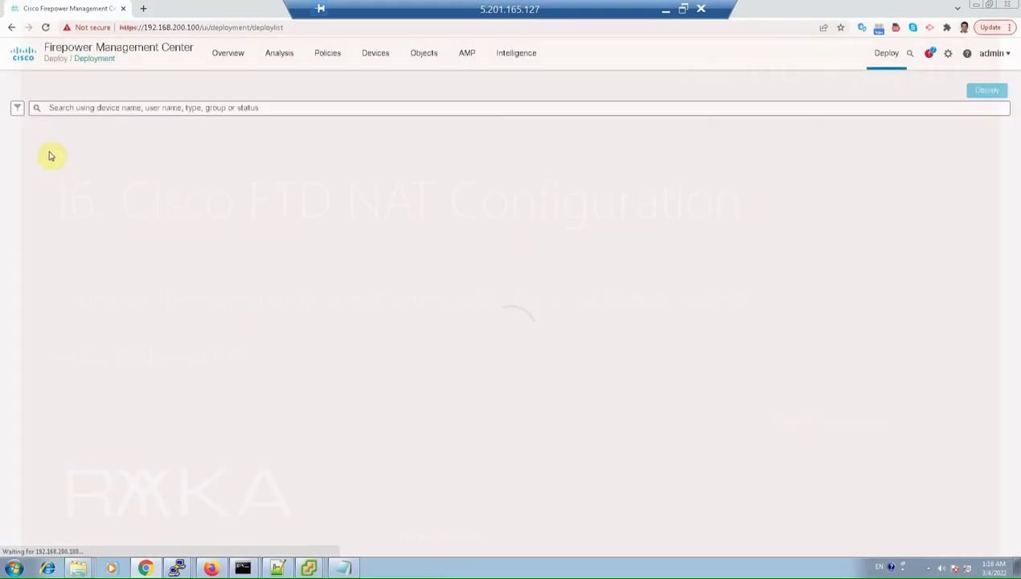
left_click(38, 145)
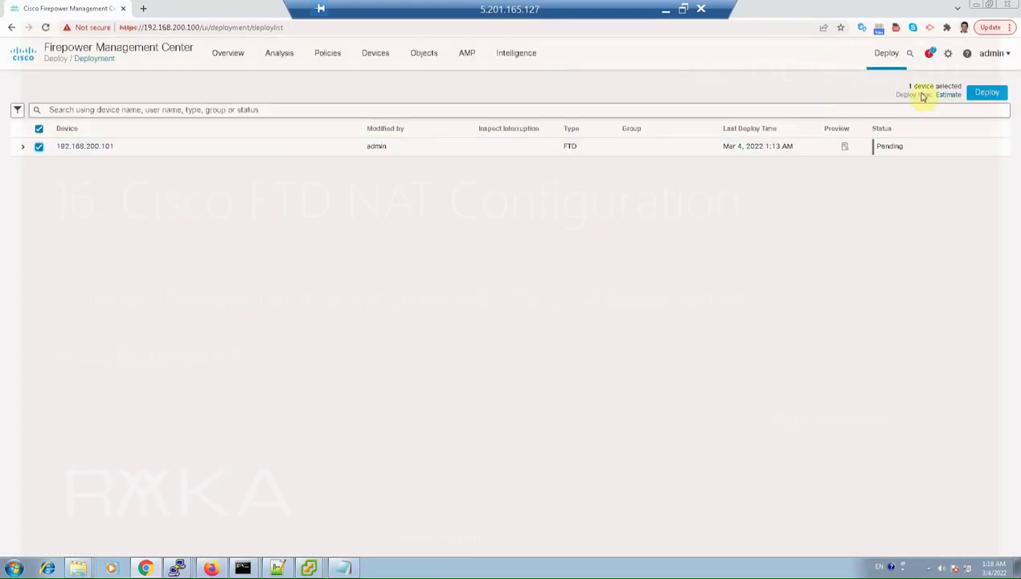
left_click(986, 92)
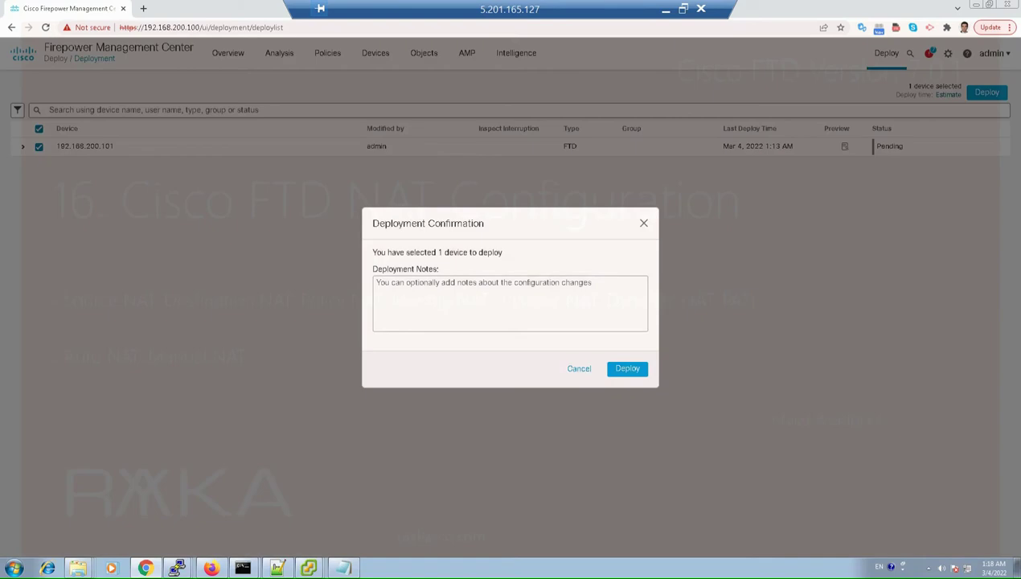
left_click(627, 368)
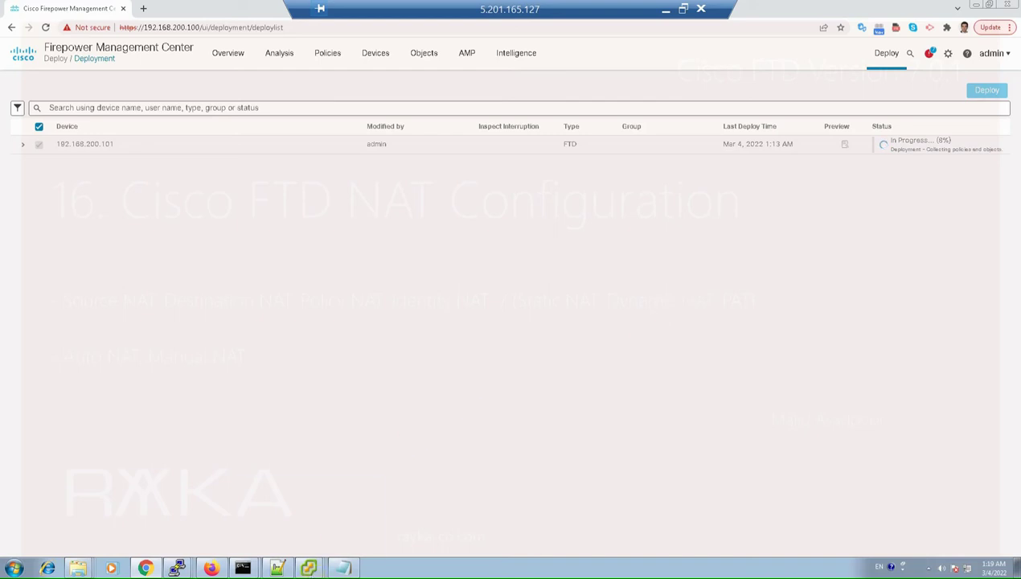
Switch to the Debian10_Internal console and open /etc/network/interfaces in nano.
mouse_move(312, 563)
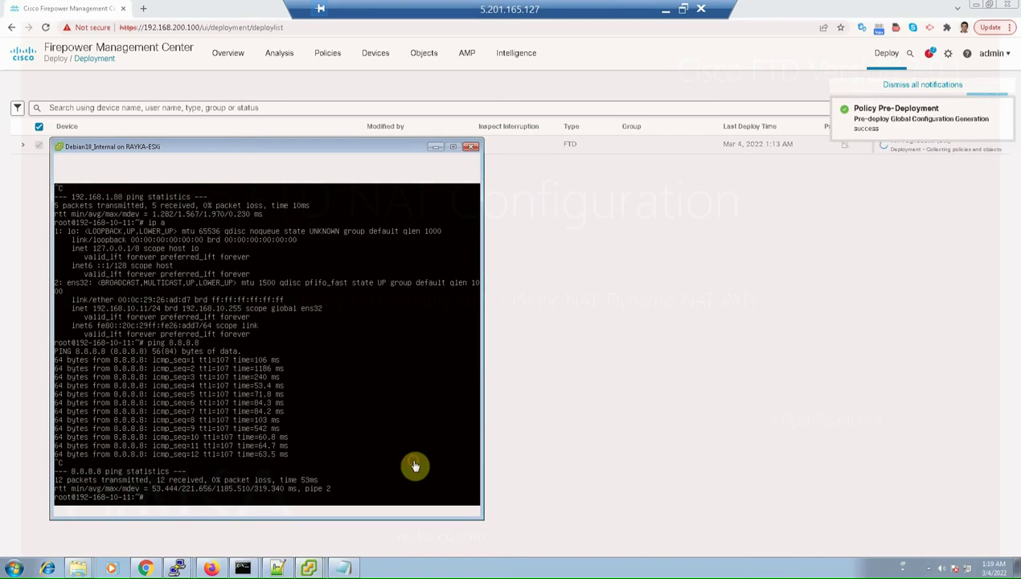
left_click(415, 465)
type("nano")
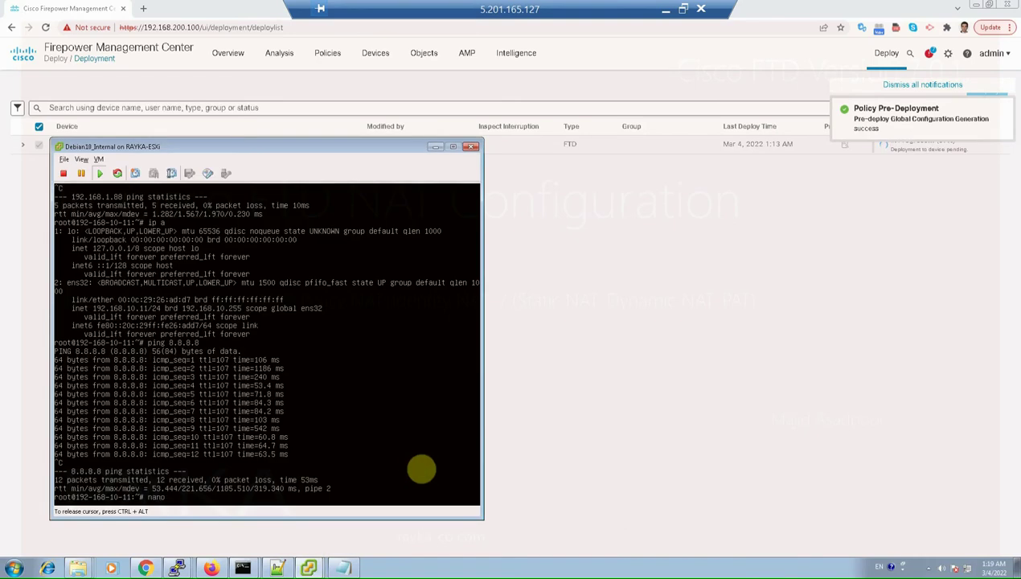
type(" /etc/net")
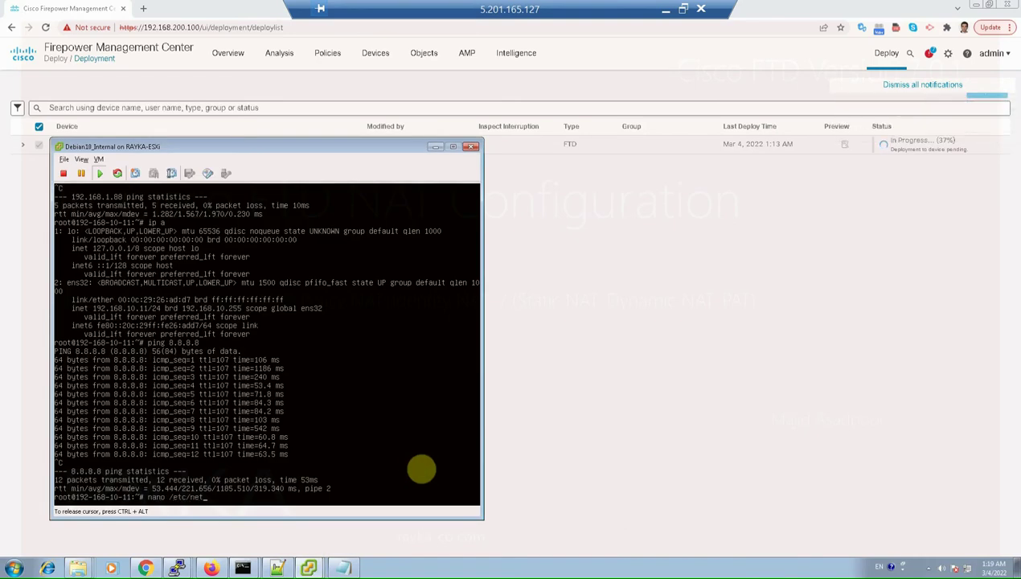
type("work/")
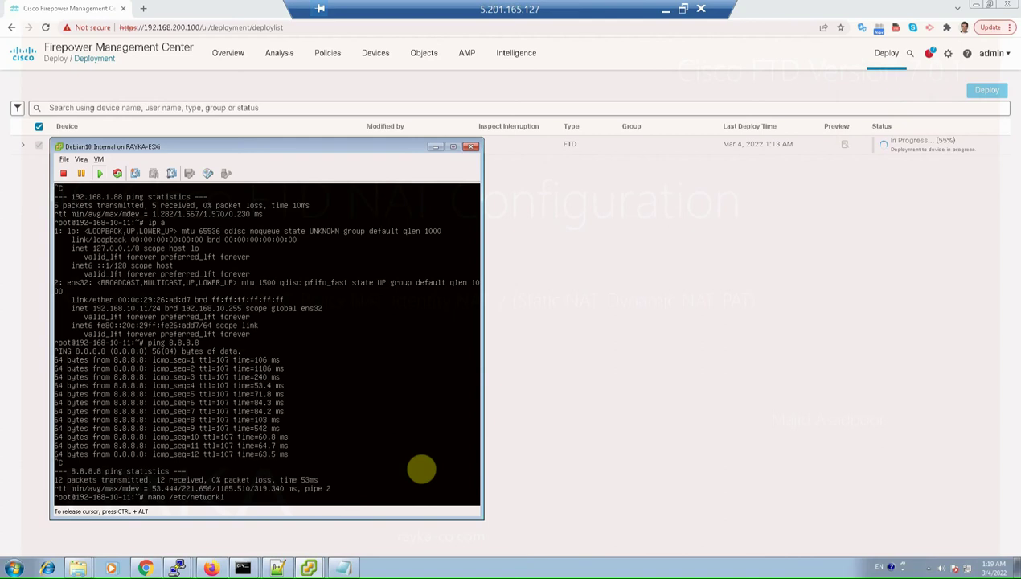
type("interfaces")
key("Return")
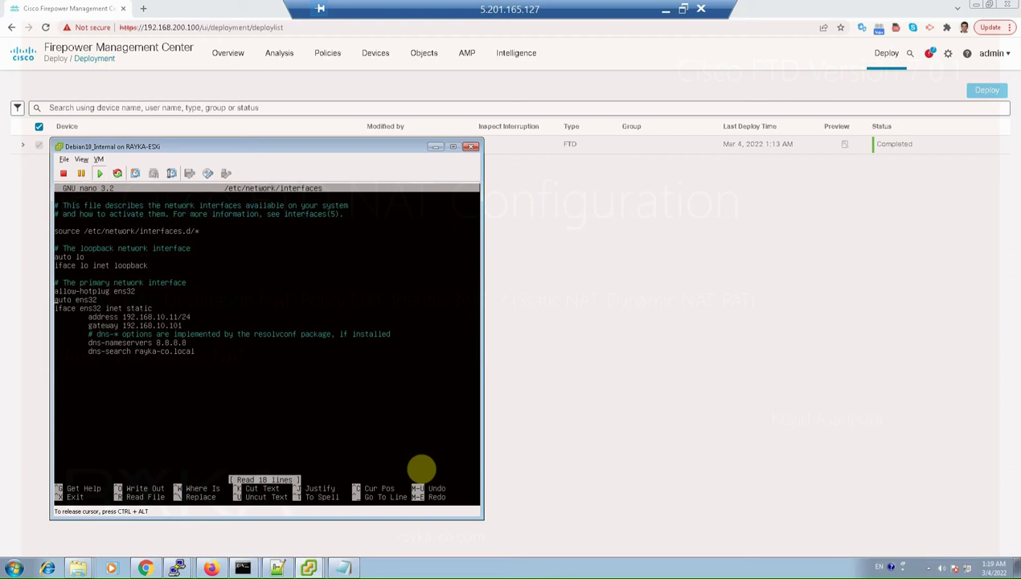
Change the ens32 address to 192.168.10.2/24 in the interfaces file, then save it and exit nano.
key("Right")
key("Right")
key("Right")
key("Right")
key("Right")
key("Right")
key("Right")
key("Right")
key("Right")
key("Right")
key("Right")
key("Right")
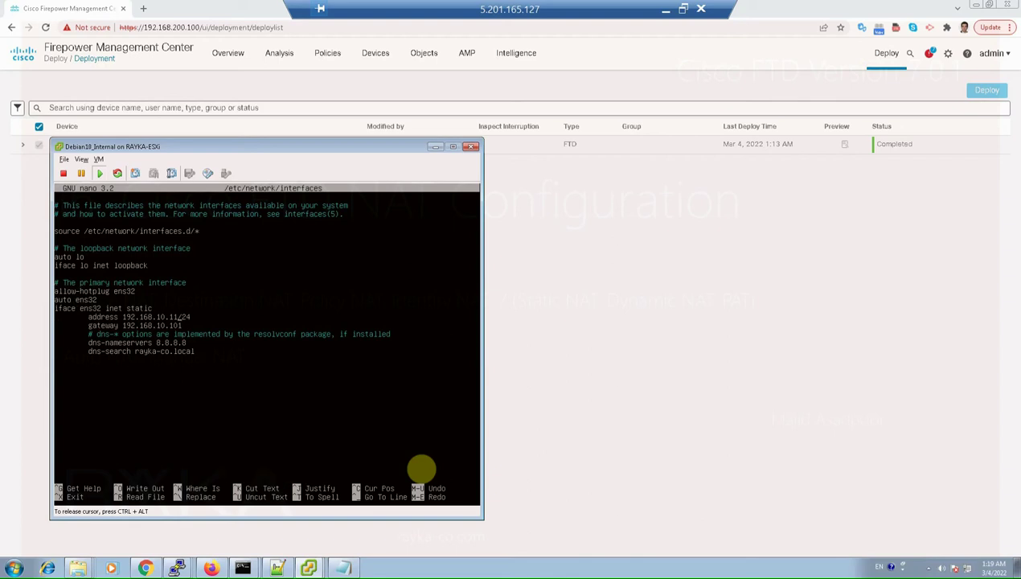
key("Delete")
key("Delete")
type("2")
key("ctrl+x")
key("y")
key("Return")
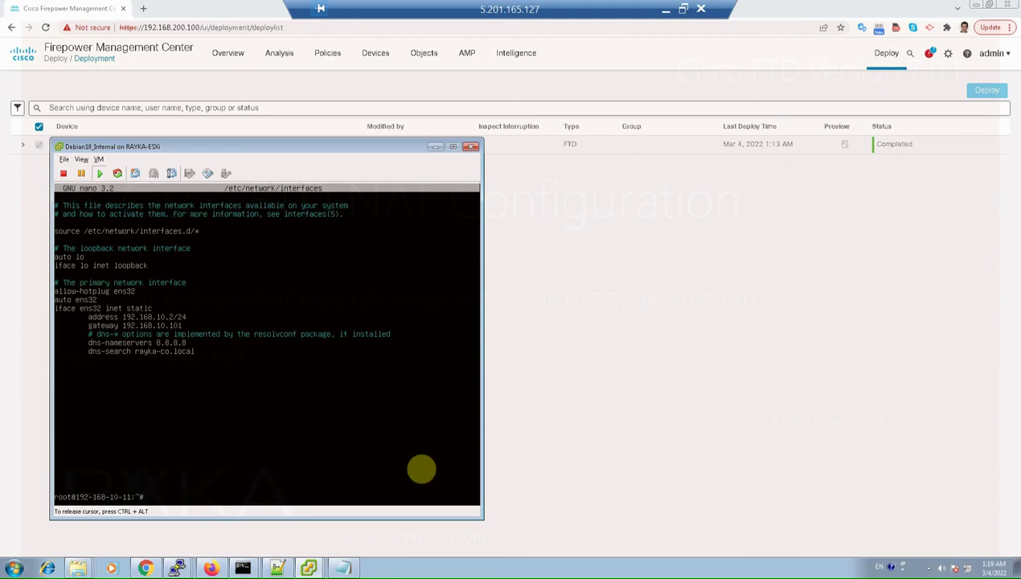
Restart the networking service with systemctl on Debian10_Internal and list its IP addresses with ip a.
key("Return")
type("systemctl")
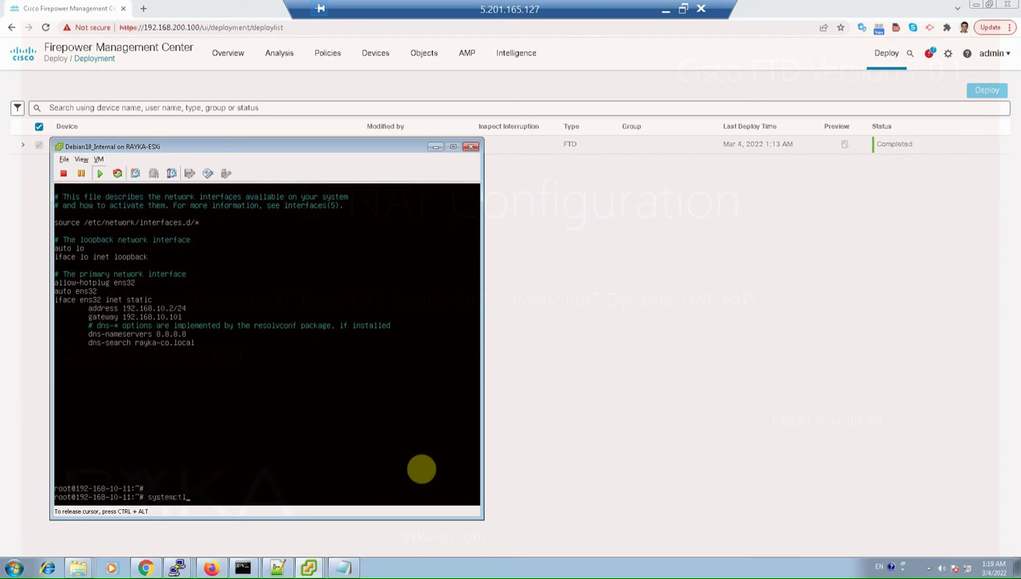
type(" restart networking")
key("Return")
type("ip a")
key("Return")
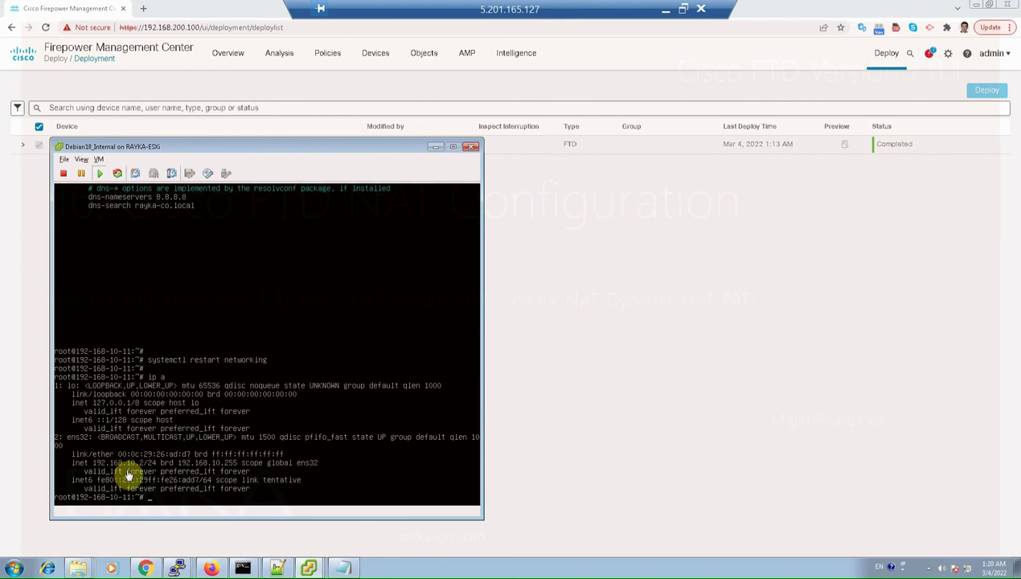
Bring up the Debian10_External packet capture beside Debian10_Internal, clear space below its old output, and ping 8.8.8.8 from Debian10_Internal.
left_click(207, 474)
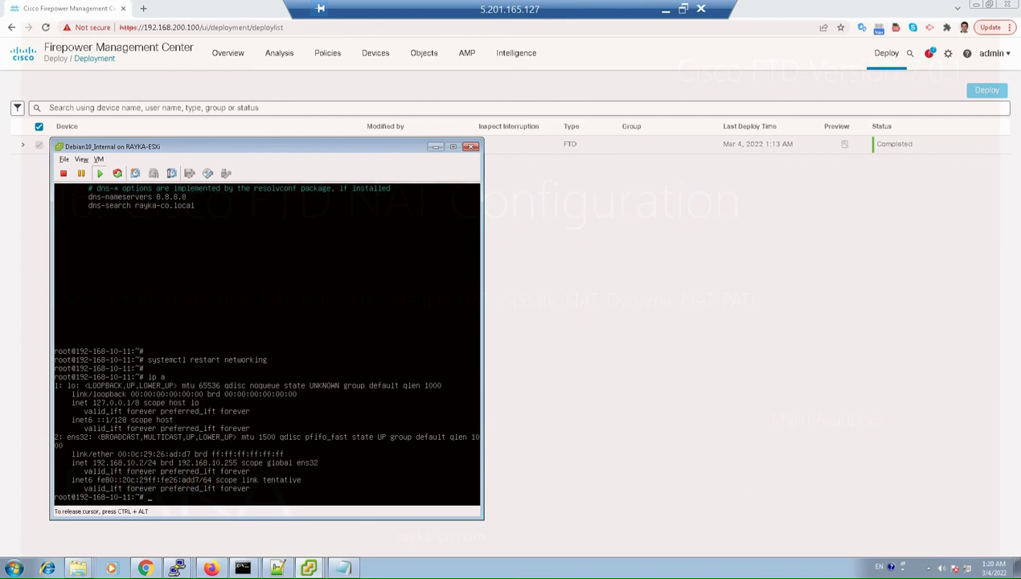
type("ping 8.8.8.8")
key("ctrl+alt")
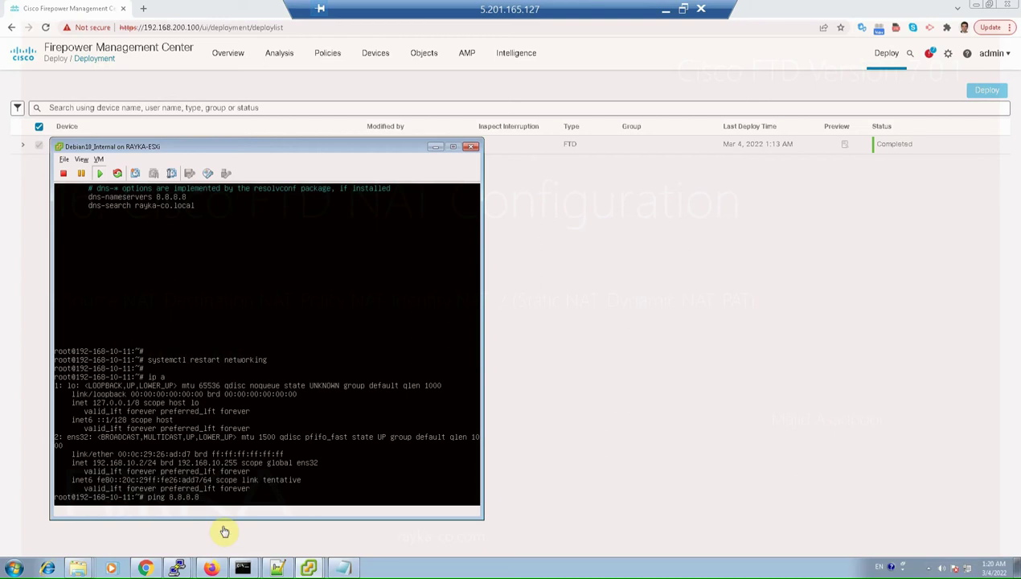
left_click(310, 568)
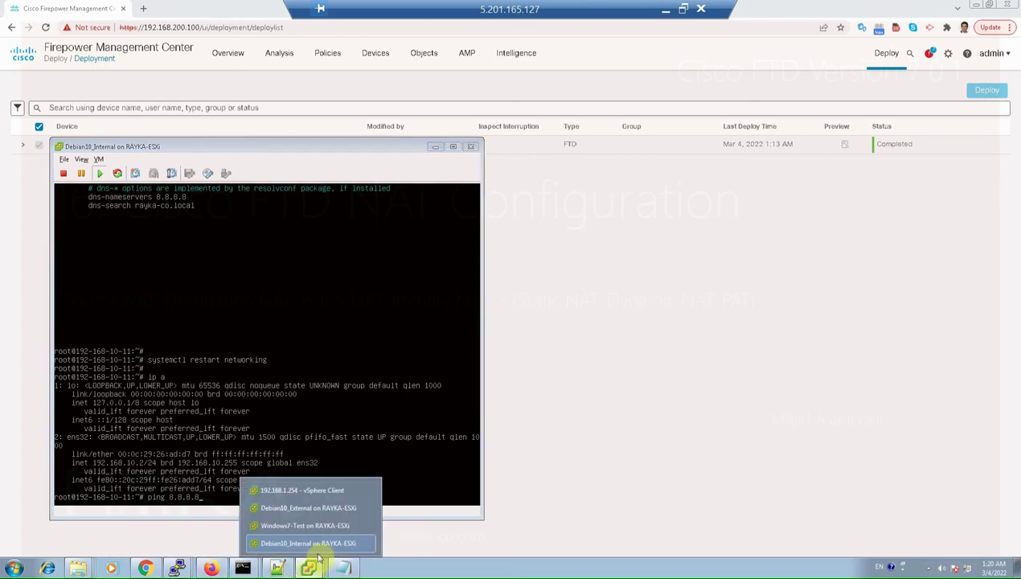
left_click(325, 508)
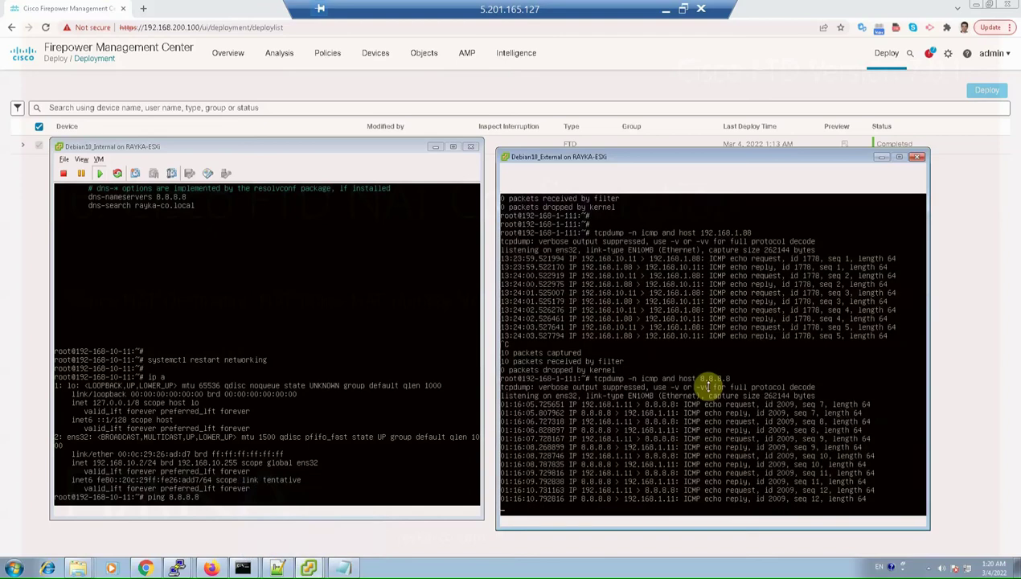
scroll(894, 493, "down", 5)
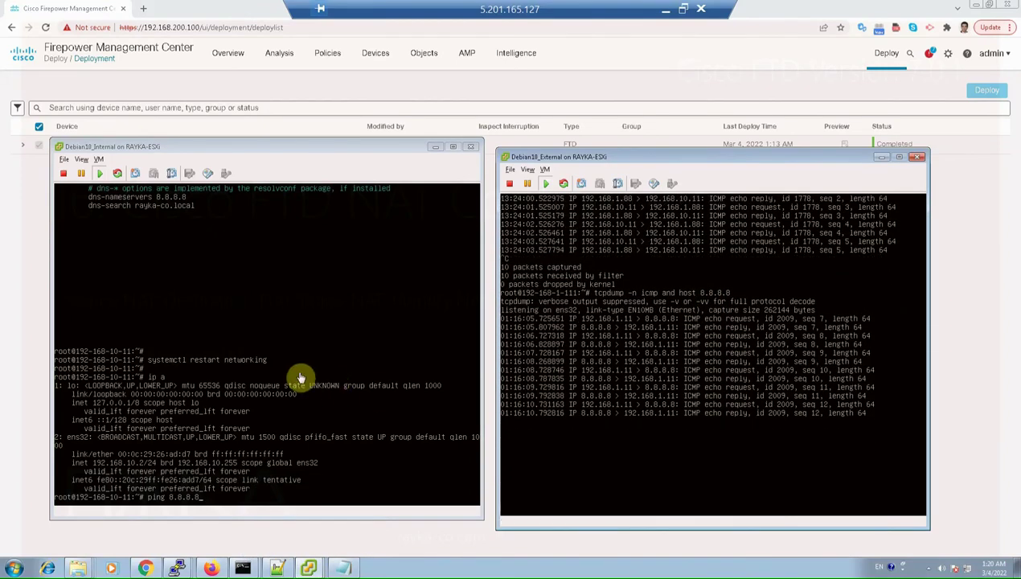
left_click(236, 464)
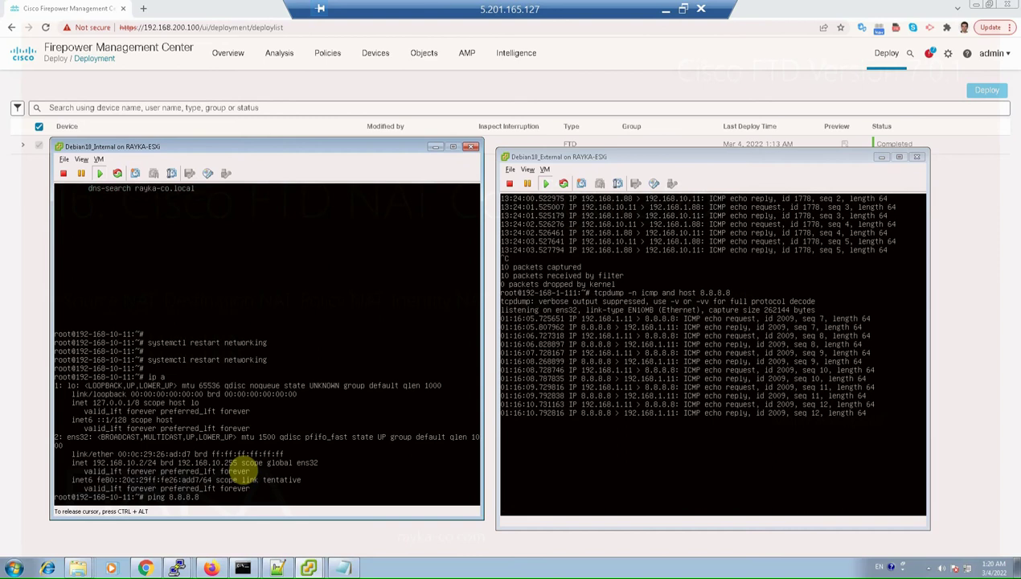
type("ping 8.8.8.8")
key("Return")
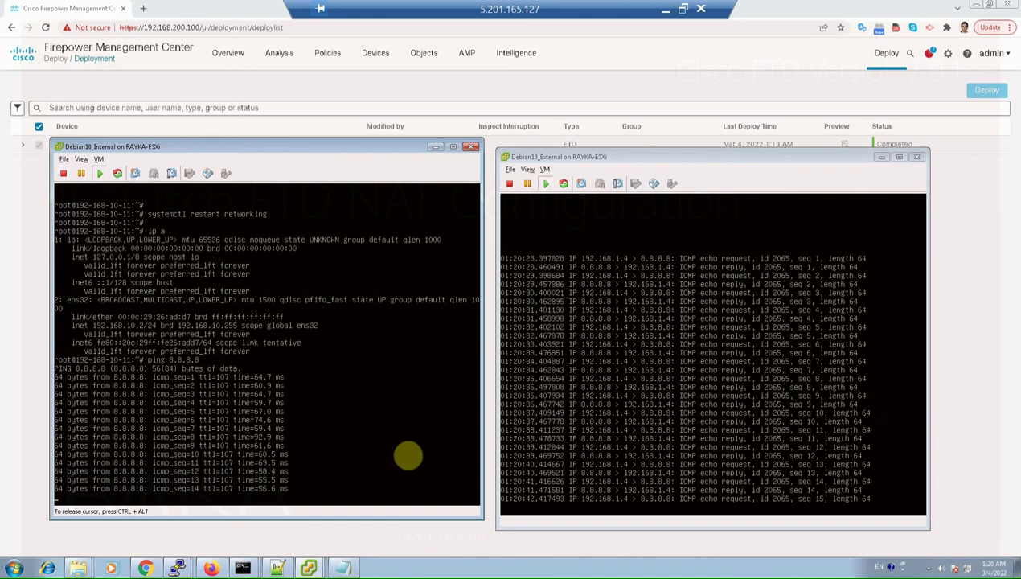
Stop the running ping on Debian10_Internal and reopen /etc/network/interfaces in nano.
key("ctrl+c")
key("Up")
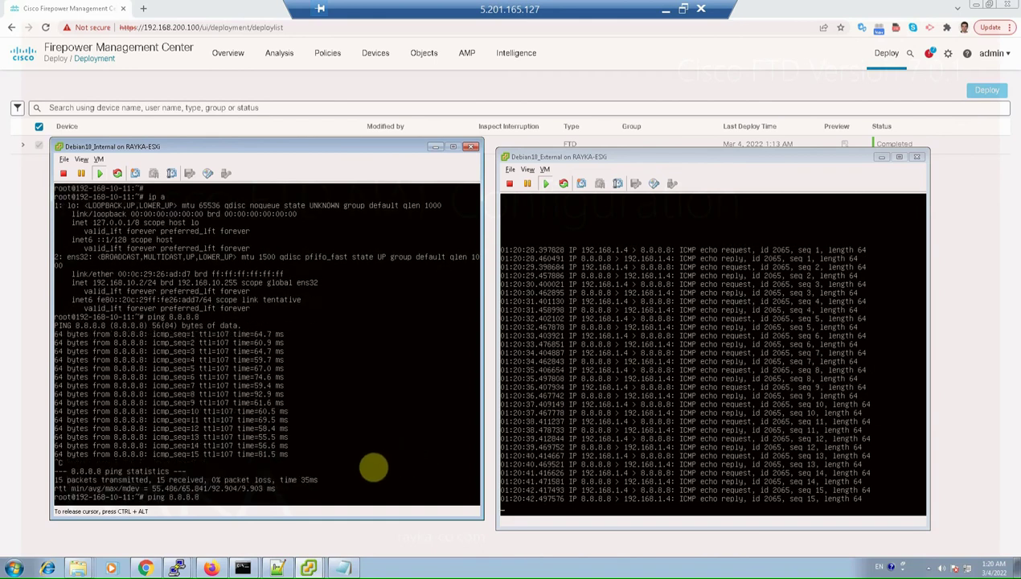
key("Up")
key("Up")
key("Up")
key("Return")
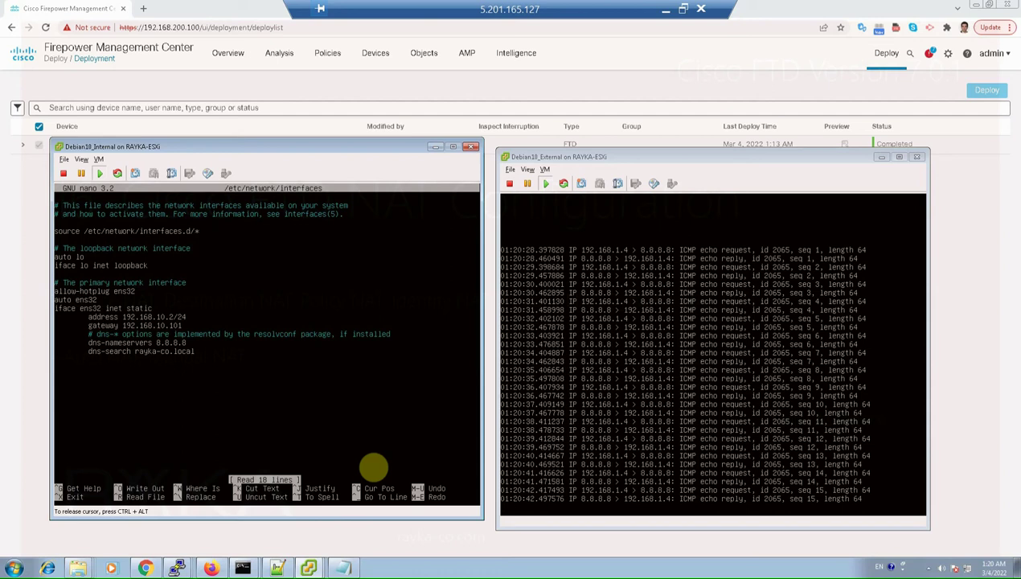
Change the ens32 address to 192.168.10.3/24 in the interfaces file, then save it and exit nano.
key("Right")
key("Right")
key("Right")
key("Right")
key("Right")
key("Right")
key("Right")
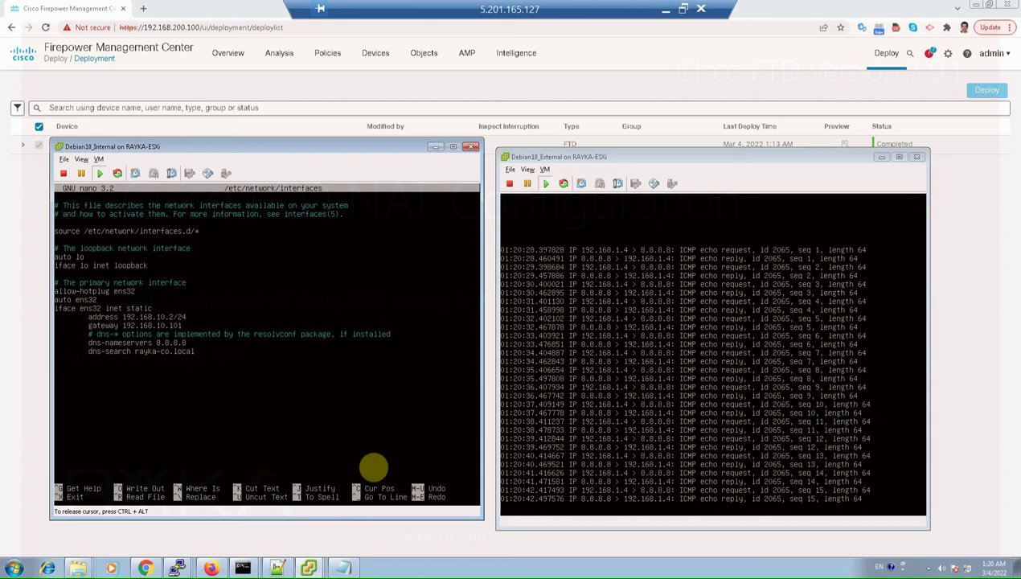
key("BackSpace")
type("3")
key("ctrl+x")
key("y")
key("Return")
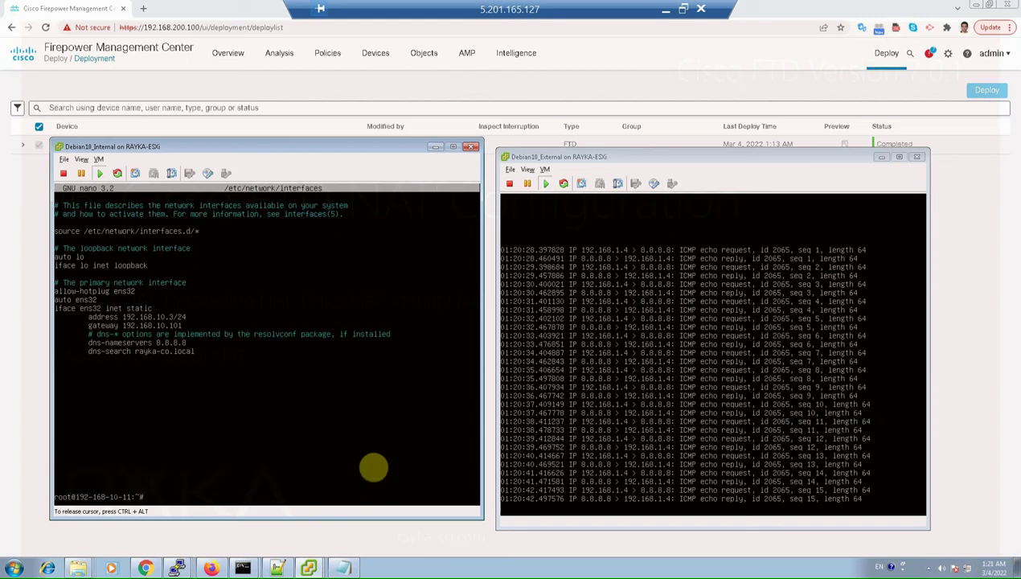
Restart the networking service on Debian10_Internal with systemctl and display its interface addresses with ip a.
key("Up")
key("Up")
key("Up")
key("Up")
key("Return")
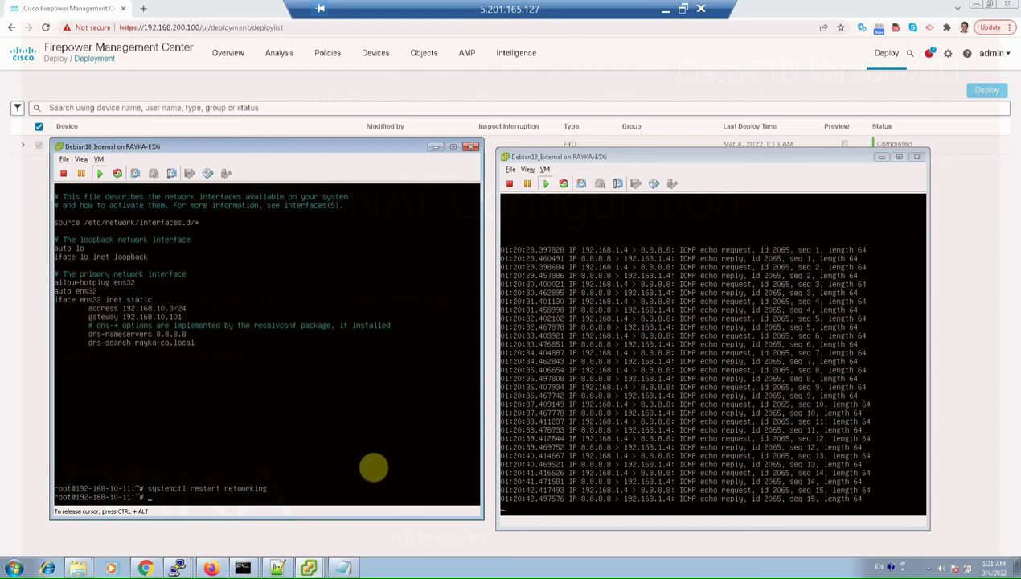
type("ip a")
key("Return")
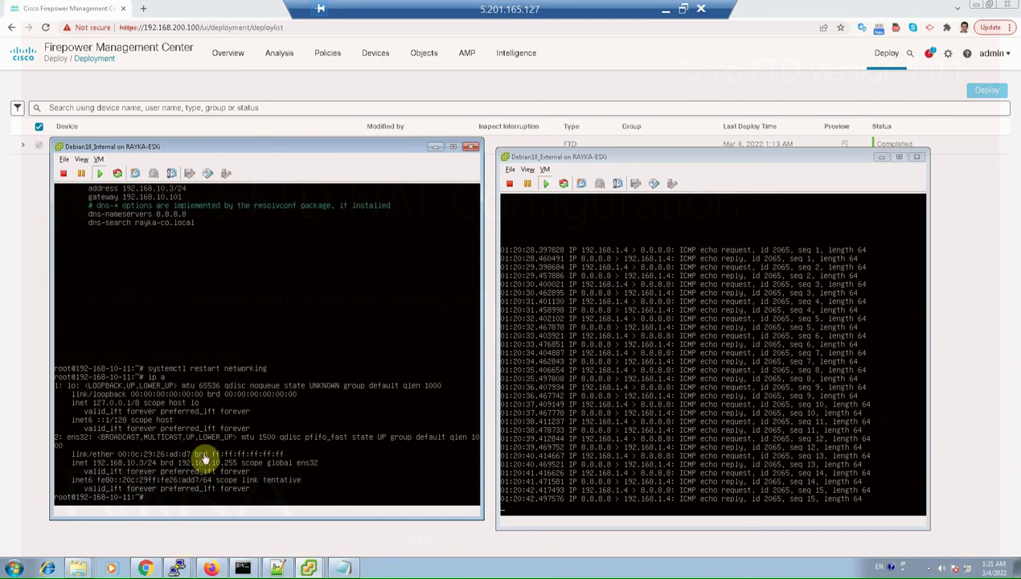
Ping 8.8.8.8 from Debian10_Internal again to test the translation of the 192.168.10.3 source address.
left_click(199, 460)
key("Up")
key("Up")
key("Up")
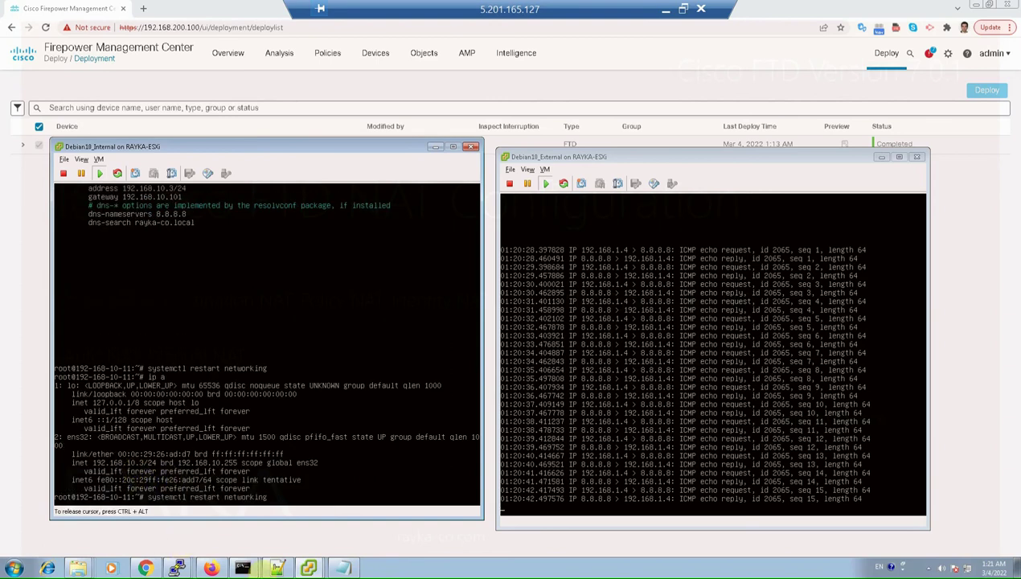
key("Up")
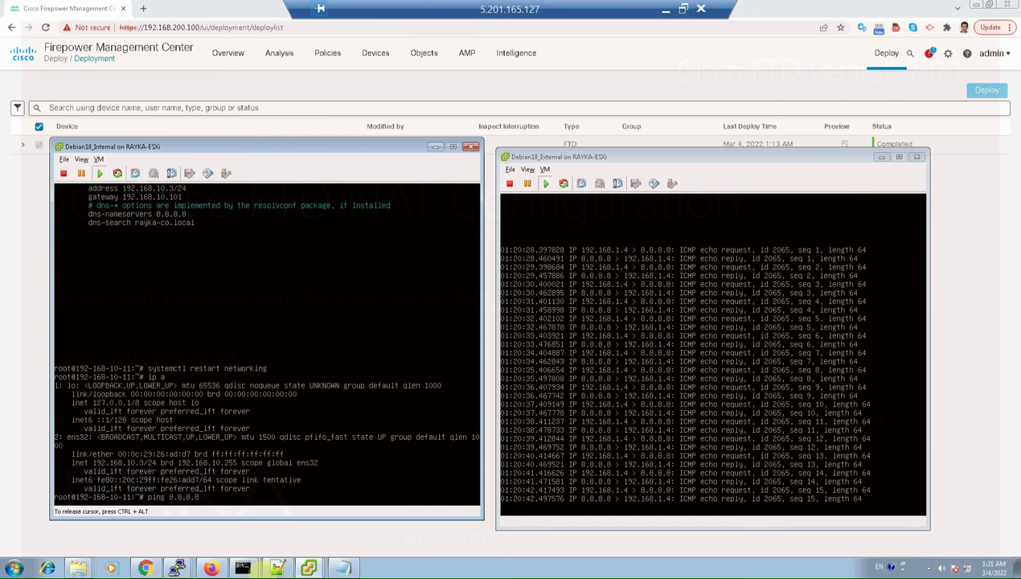
key("Return")
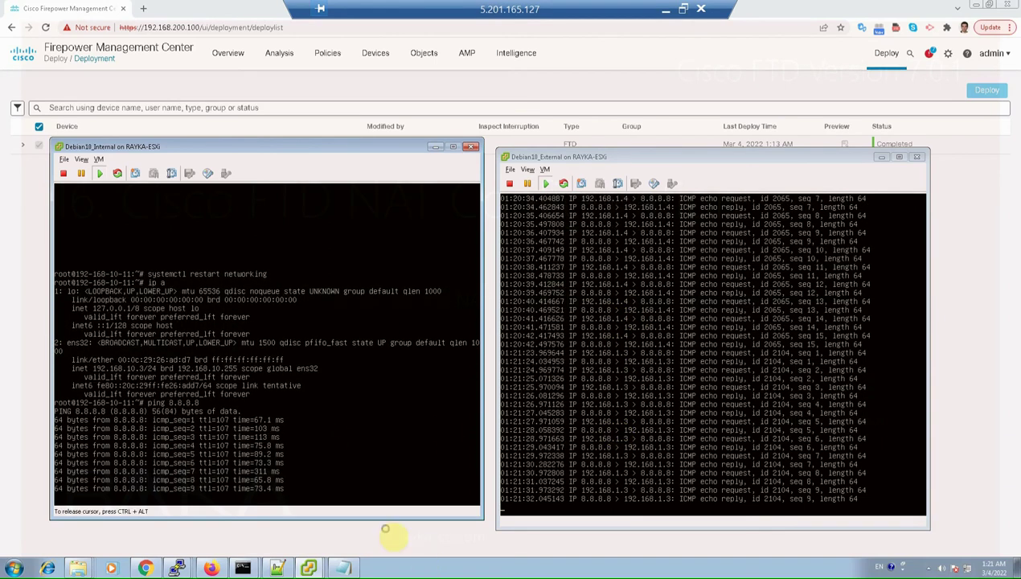
Stop the ping, release the console and minimize the remote session to view the NAT configuration examples image.
key("ctrl+c")
key("ctrl+c")
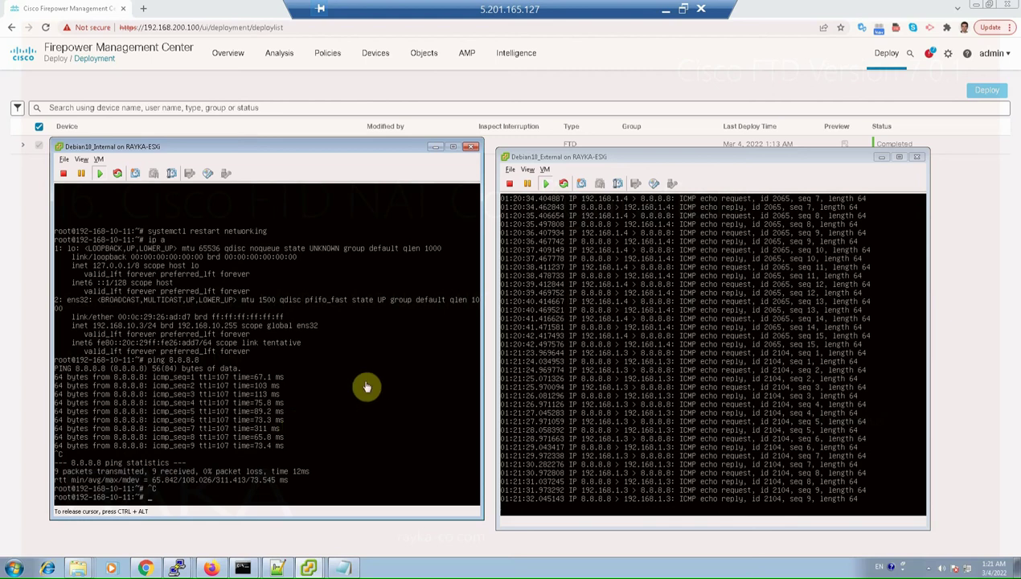
key("ctrl+alt")
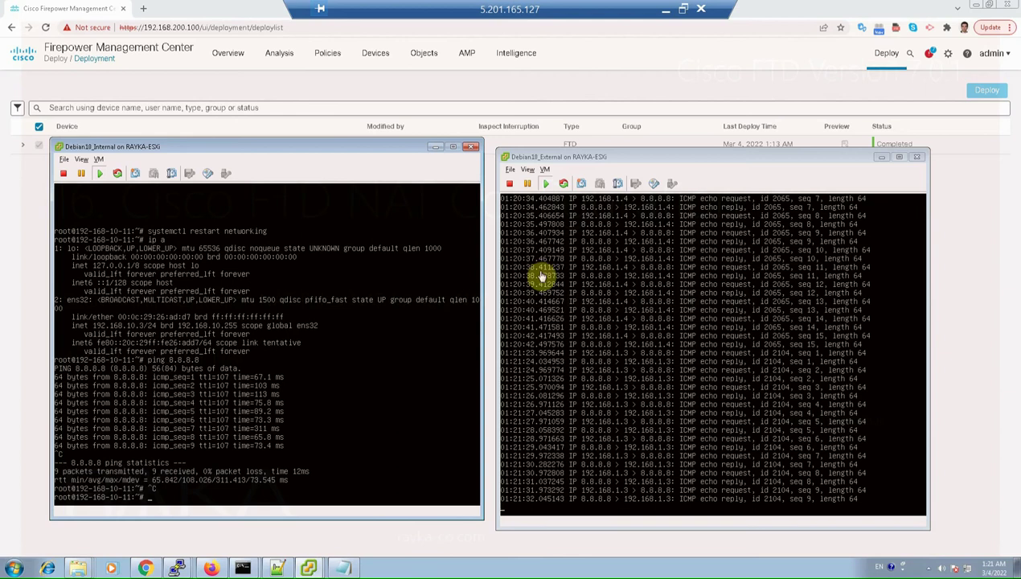
left_click(667, 8)
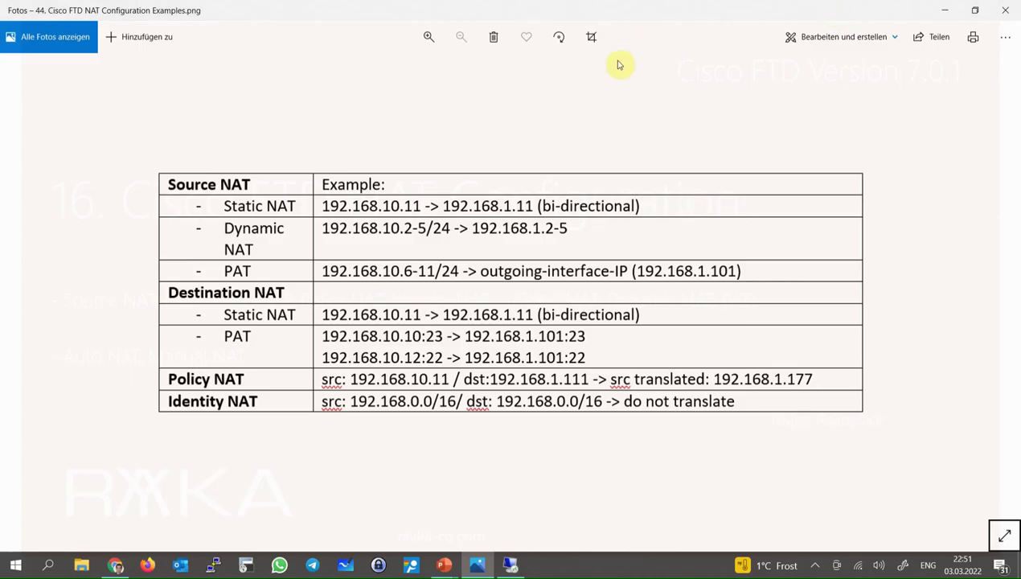
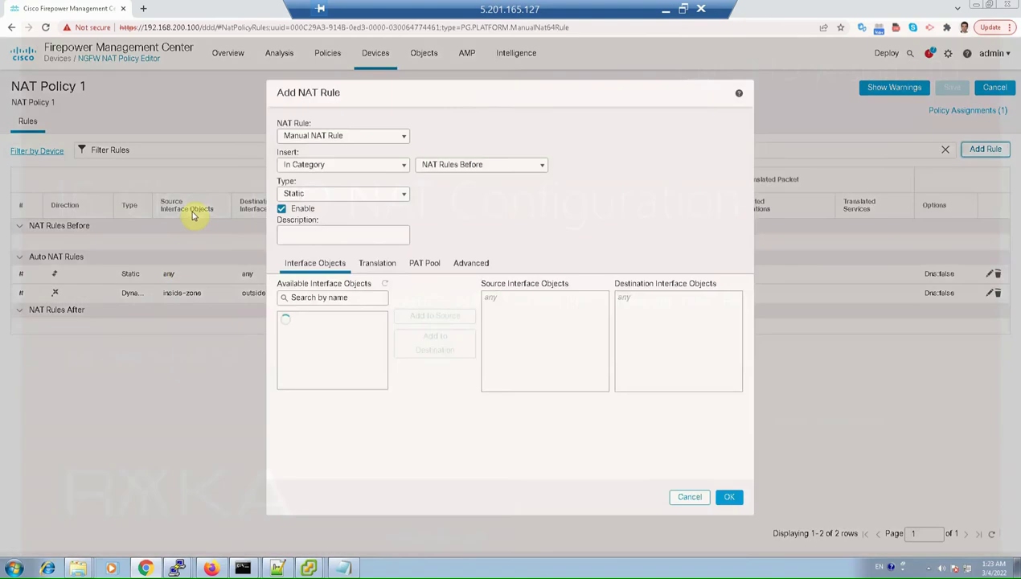
Set the new NAT rule to Auto NAT Rule with the Dynamic type.
left_click(374, 138)
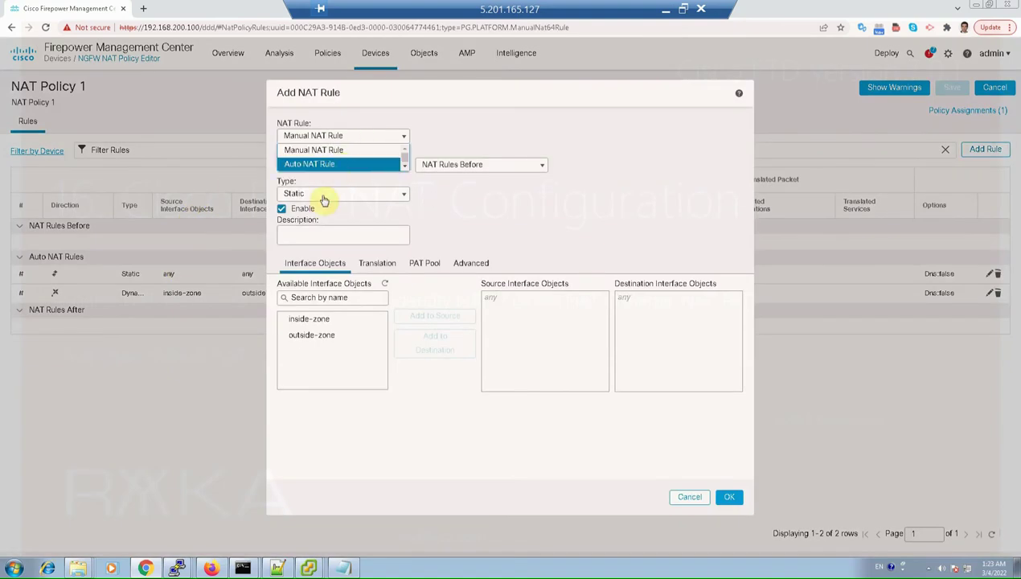
left_click(322, 163)
left_click(394, 165)
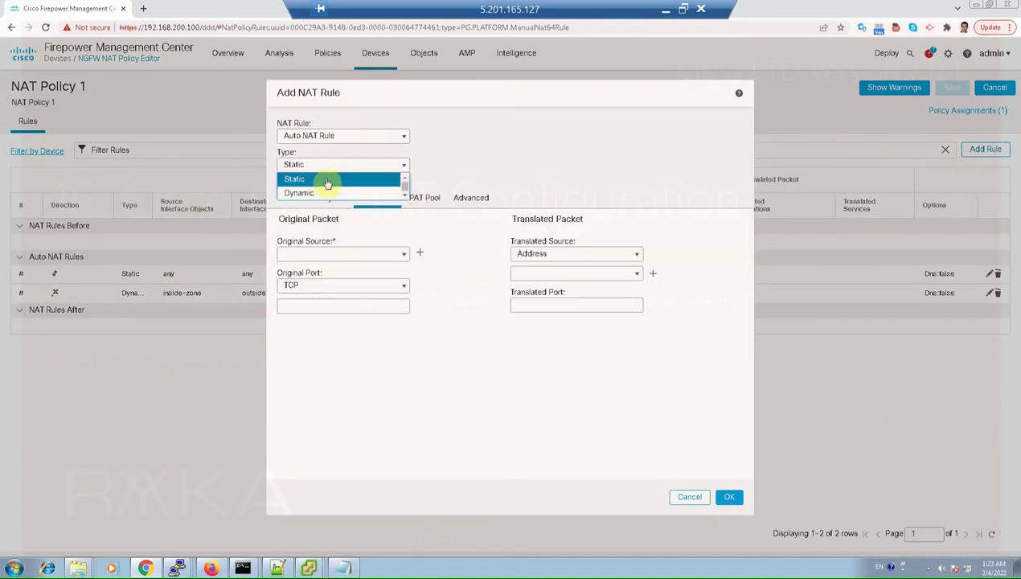
left_click(337, 192)
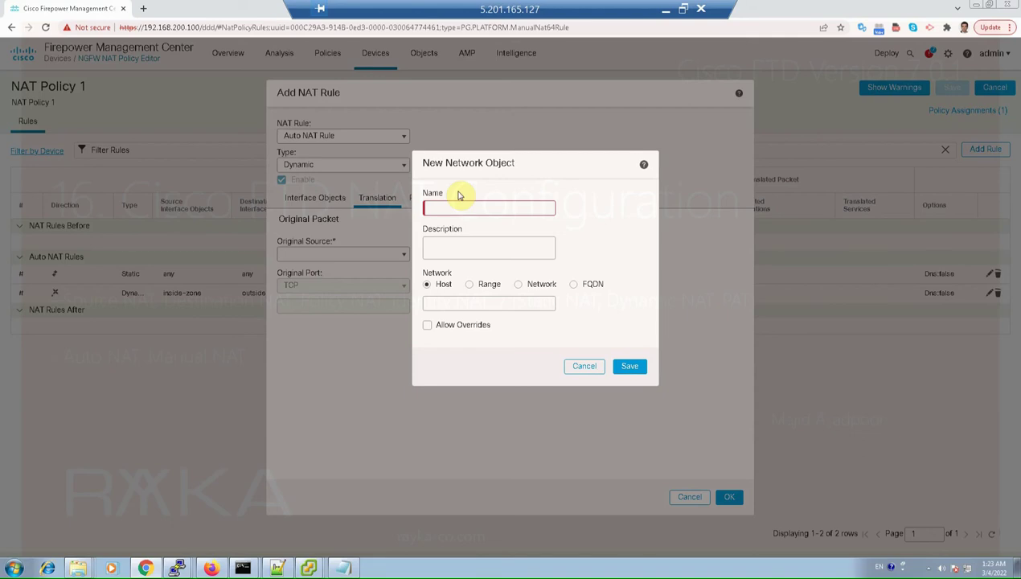
Create a network object named range_192_168_10_6-11 as a Range covering 192.168.10.6-192.168.10.11, and save it.
type("range_192_168_10")
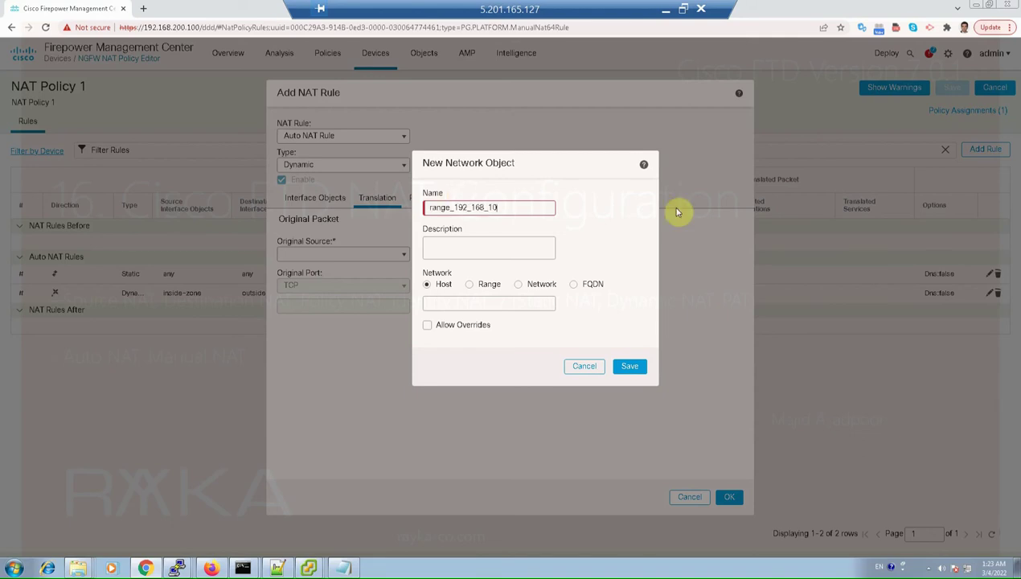
type("_6-11")
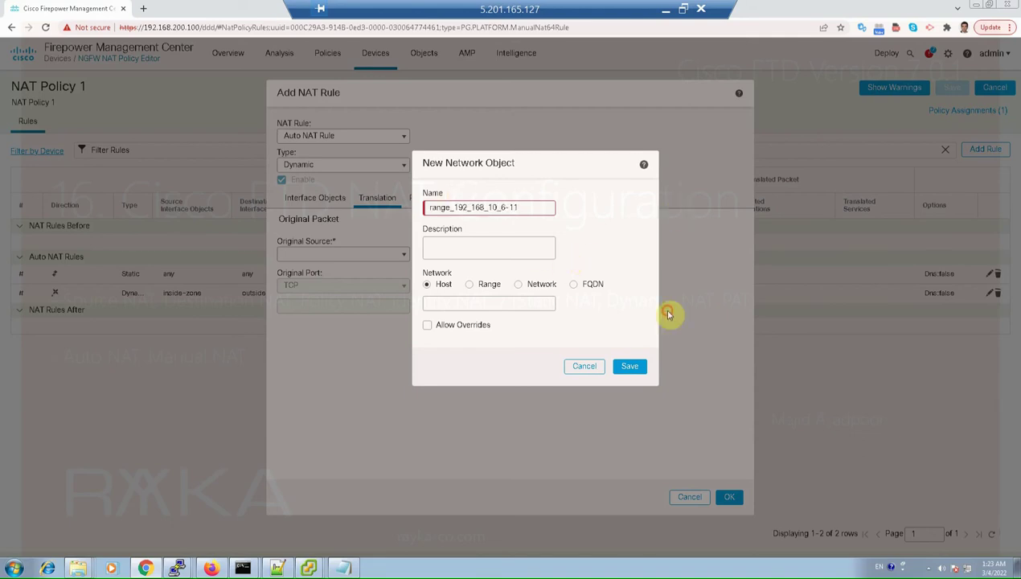
key("Tab")
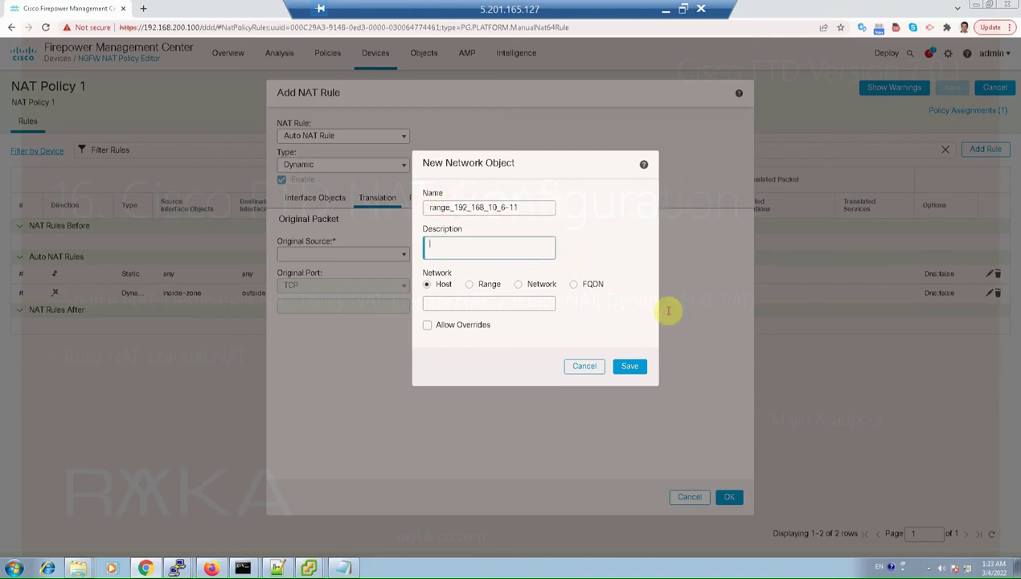
left_click(470, 284)
left_click(475, 302)
type("192.168.10.6-192.168.10.")
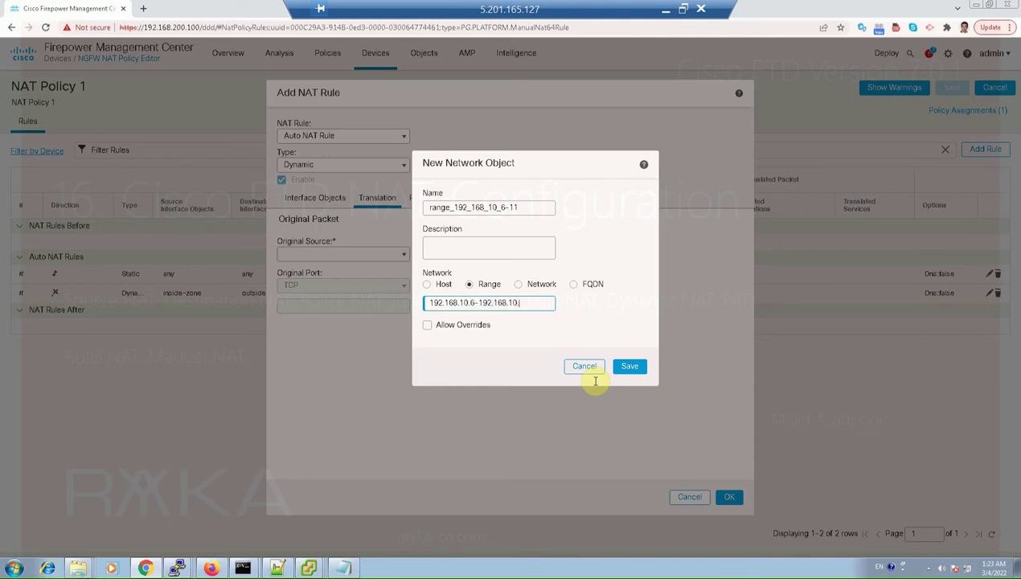
type("11")
key("Tab")
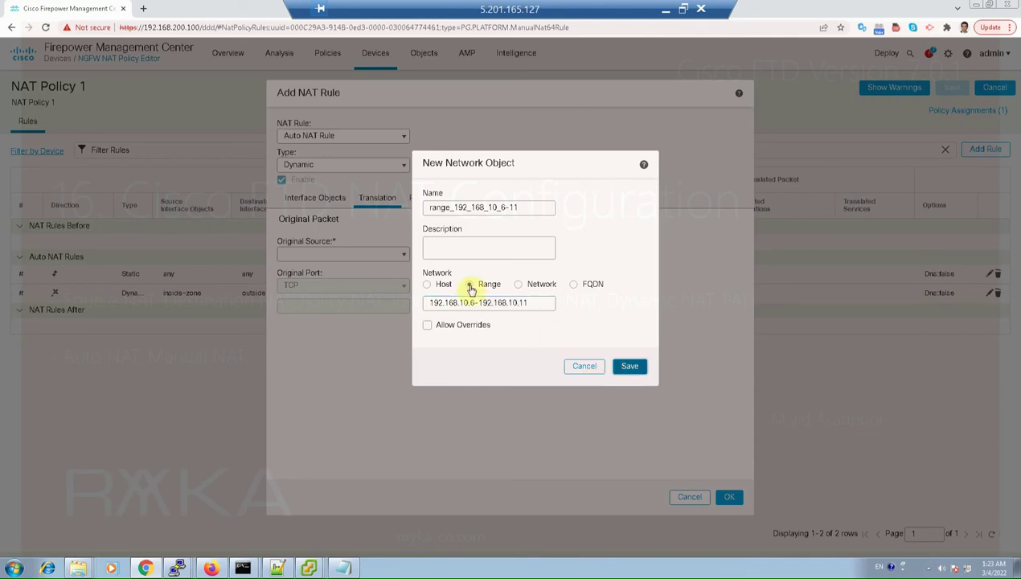
key("Return")
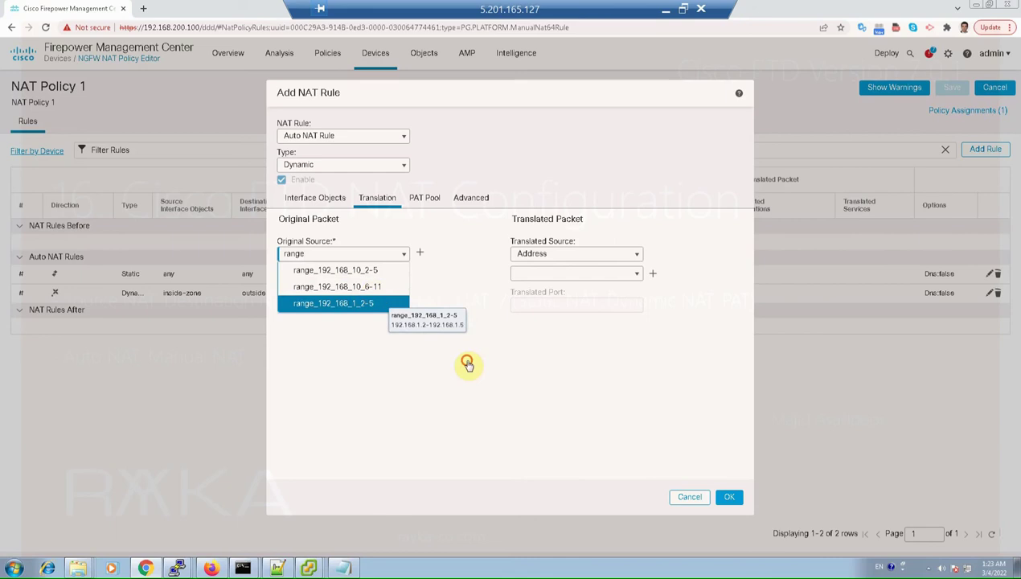
Select range_192_168_10_6-11 as the rule's original source and Destination Interface IP as its translated source.
left_click(374, 287)
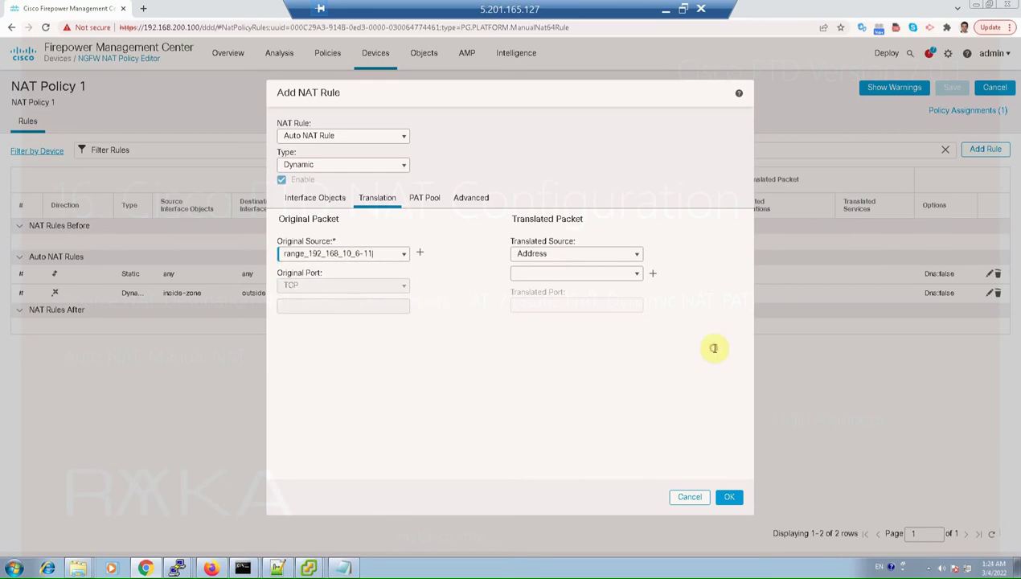
left_click(571, 275)
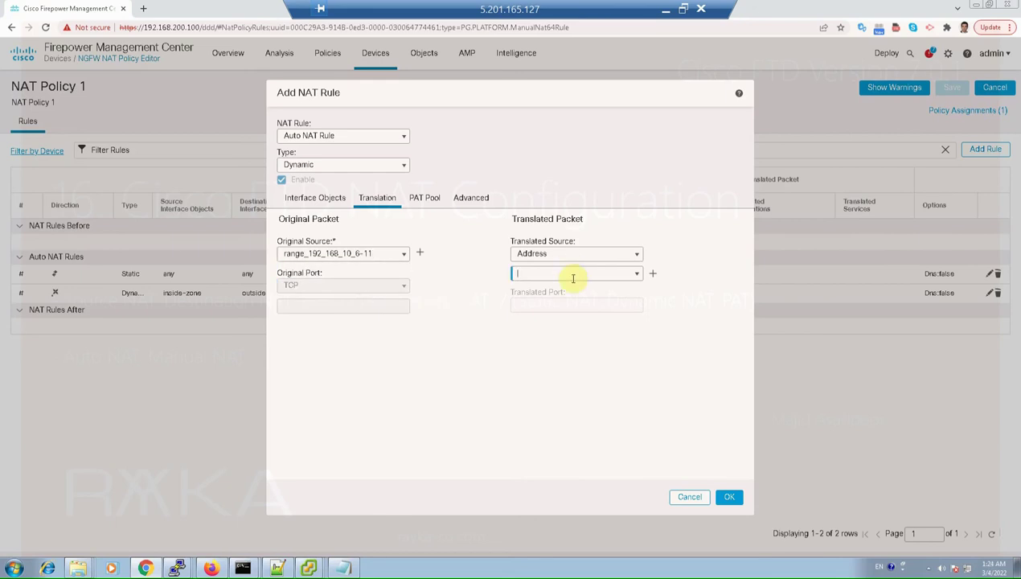
left_click(796, 317)
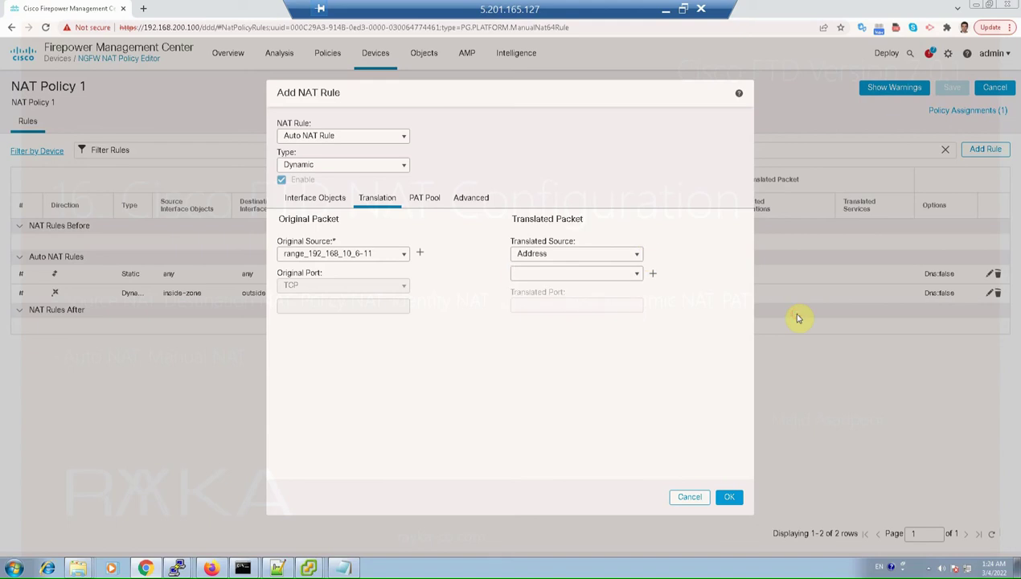
left_click(625, 254)
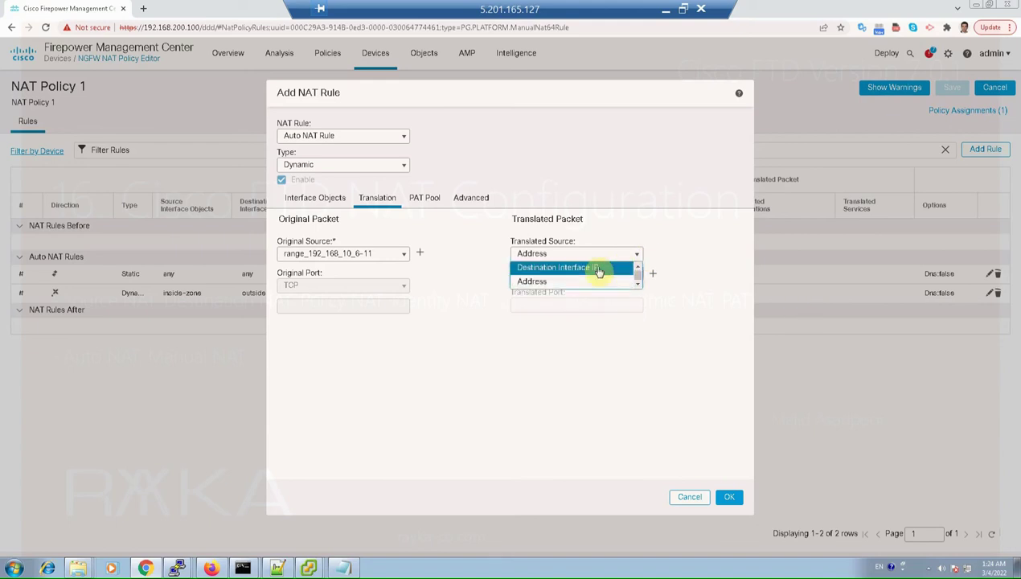
left_click(598, 268)
Assign outside-zone as the rule's destination interface object and inside-zone as its source interface object.
left_click(314, 198)
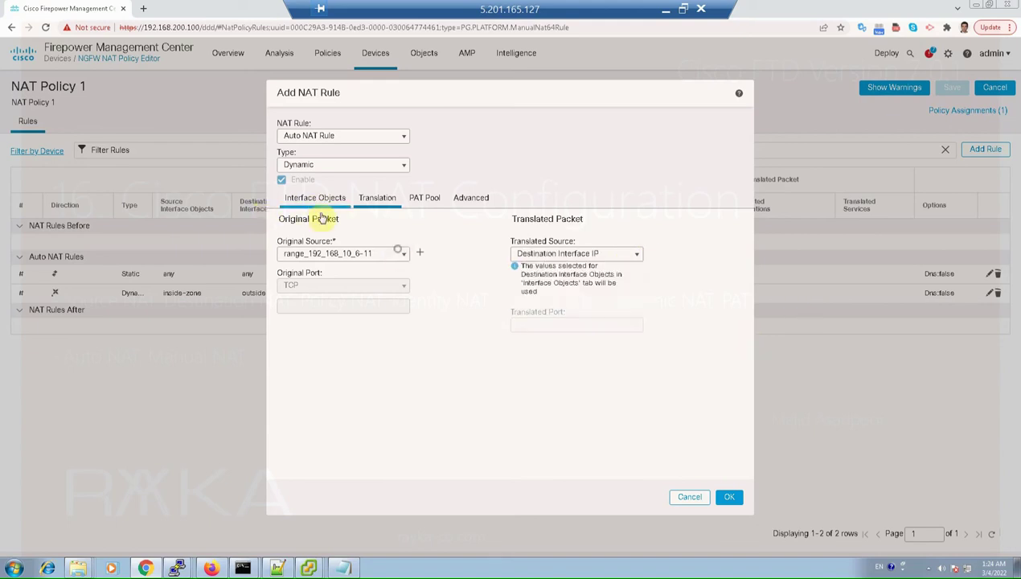
left_click(337, 271)
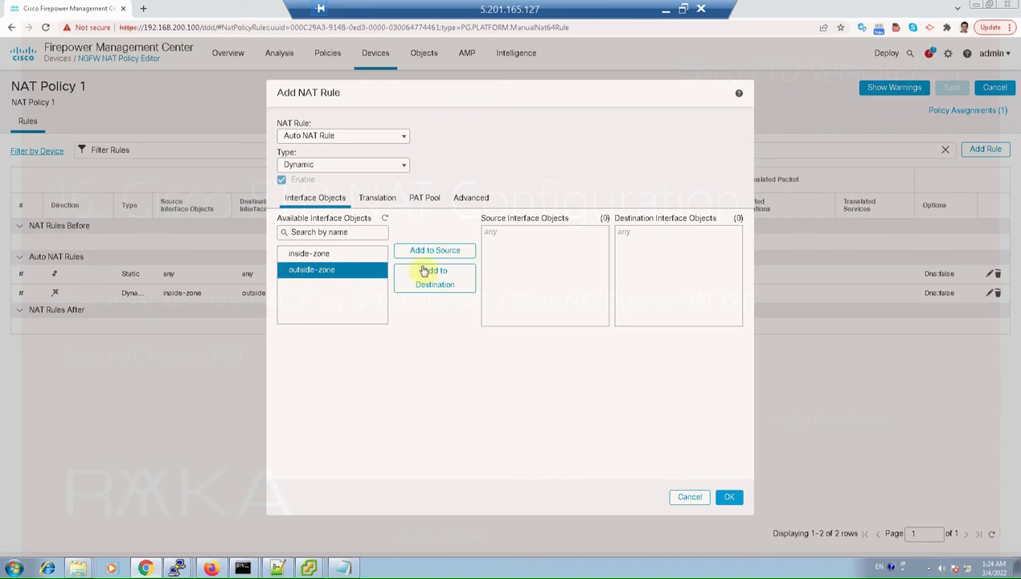
left_click(434, 278)
left_click(341, 255)
left_click(416, 251)
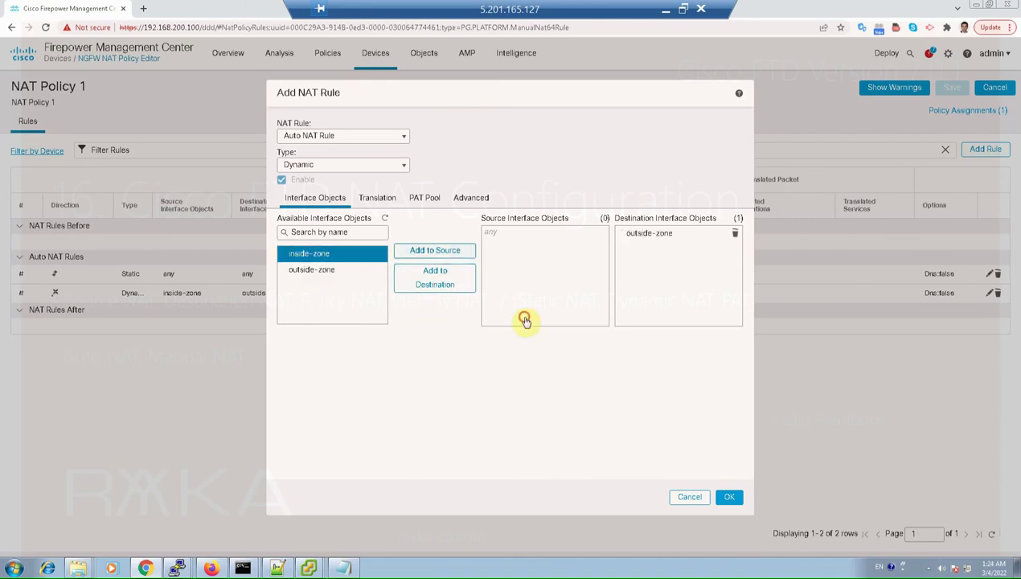
Change the rule's translated source to Address.
left_click(379, 198)
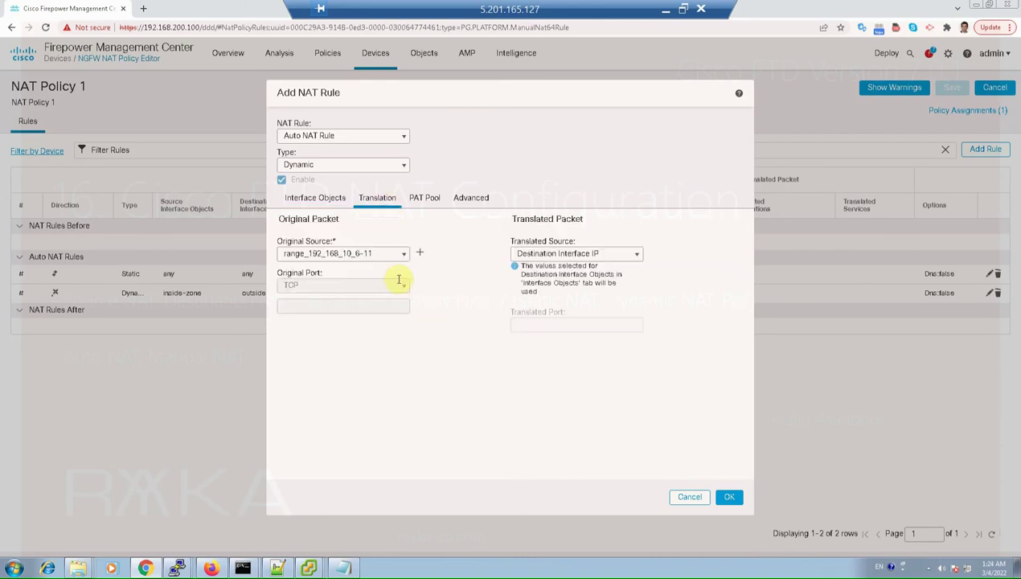
left_click(633, 254)
left_click(557, 283)
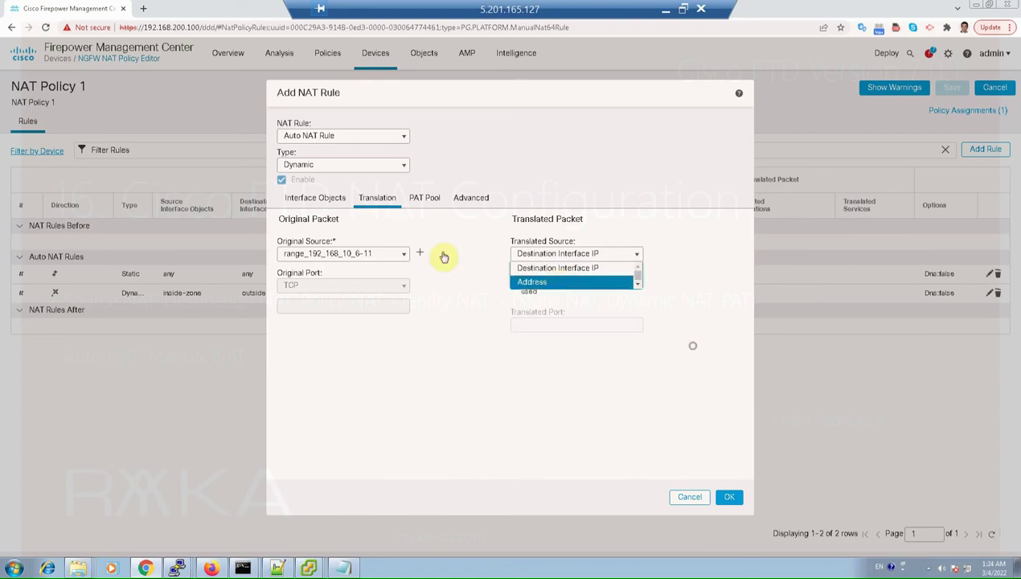
Enable the PAT pool for the rule and set its PAT option to Destination Interface IP.
left_click(424, 198)
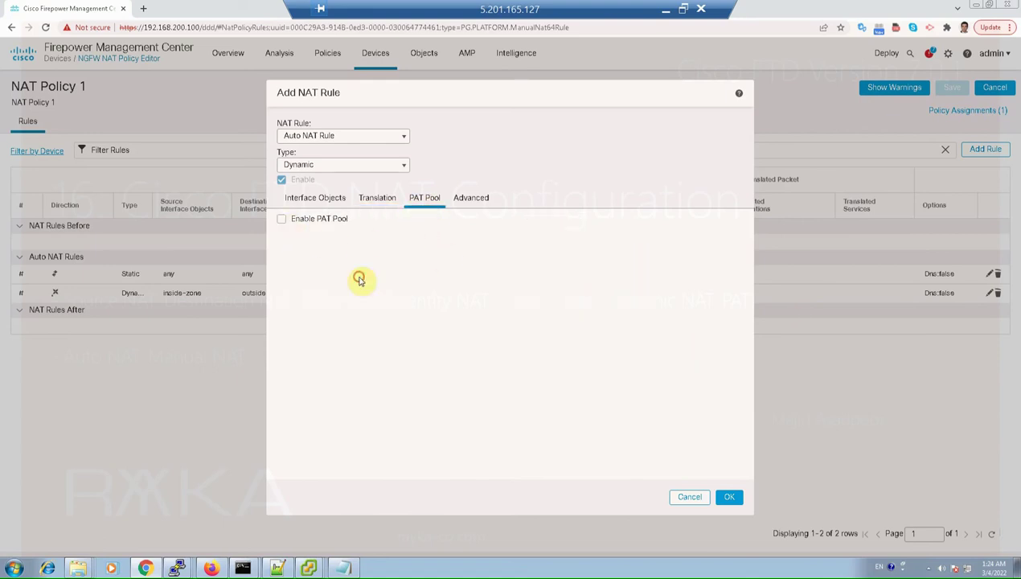
left_click(304, 221)
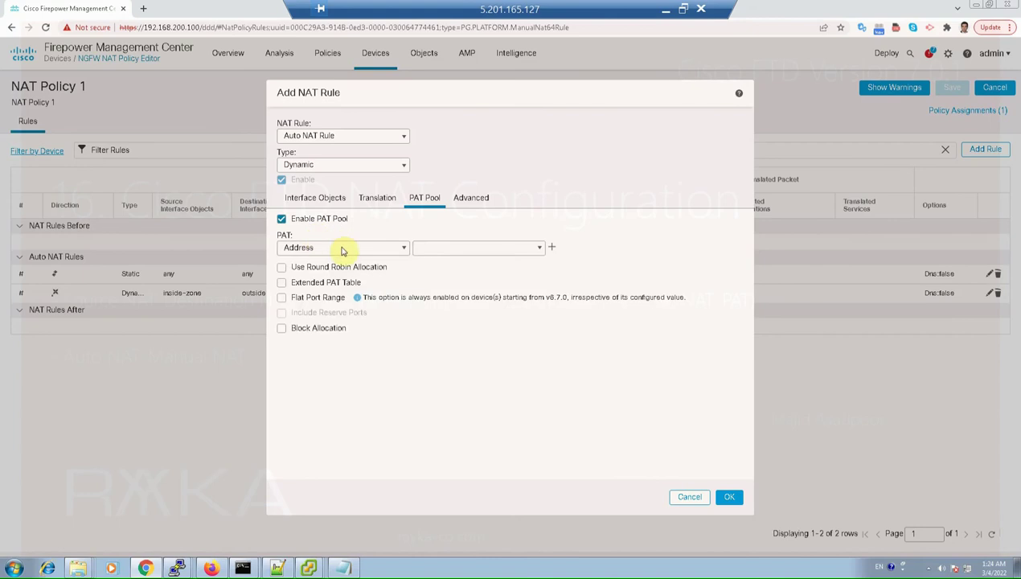
left_click(399, 254)
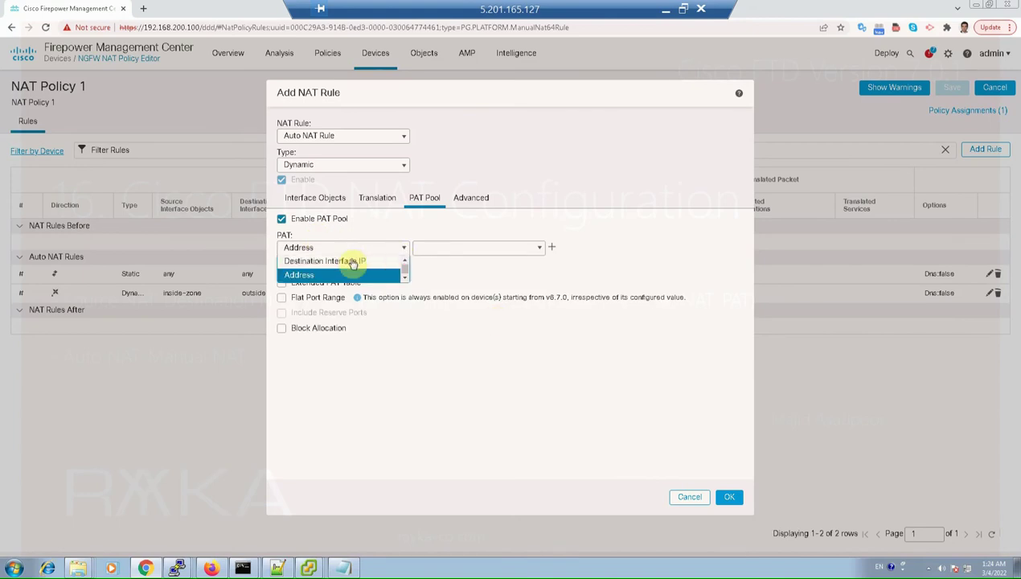
left_click(357, 261)
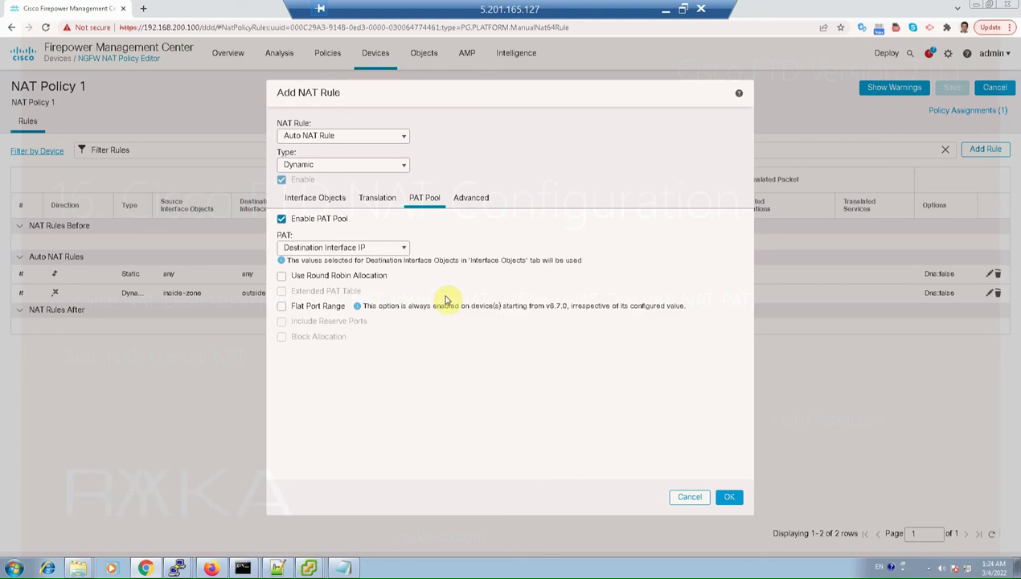
Confirm the new dynamic PAT rule and save NAT Policy 1.
left_click(337, 198)
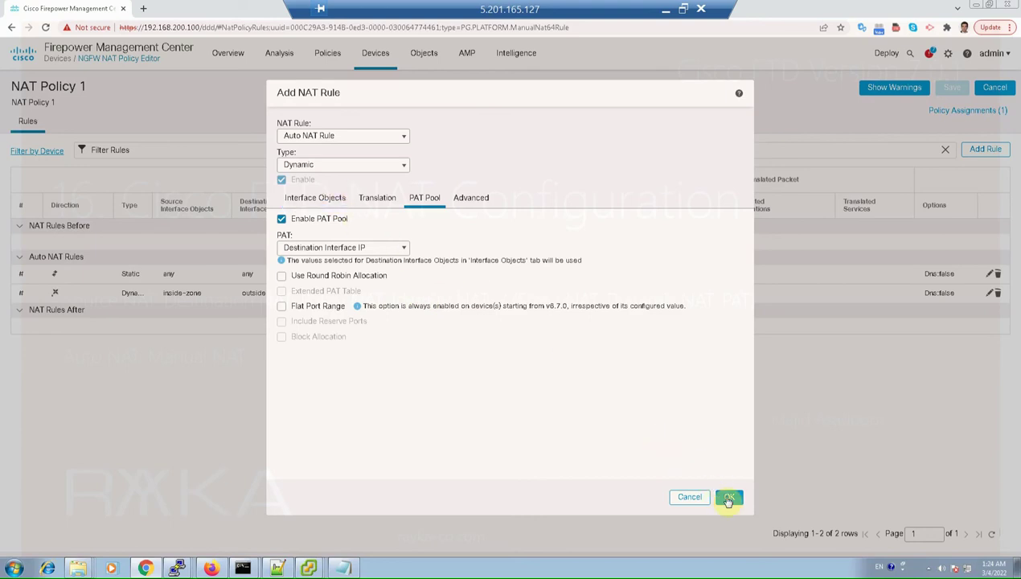
left_click(728, 495)
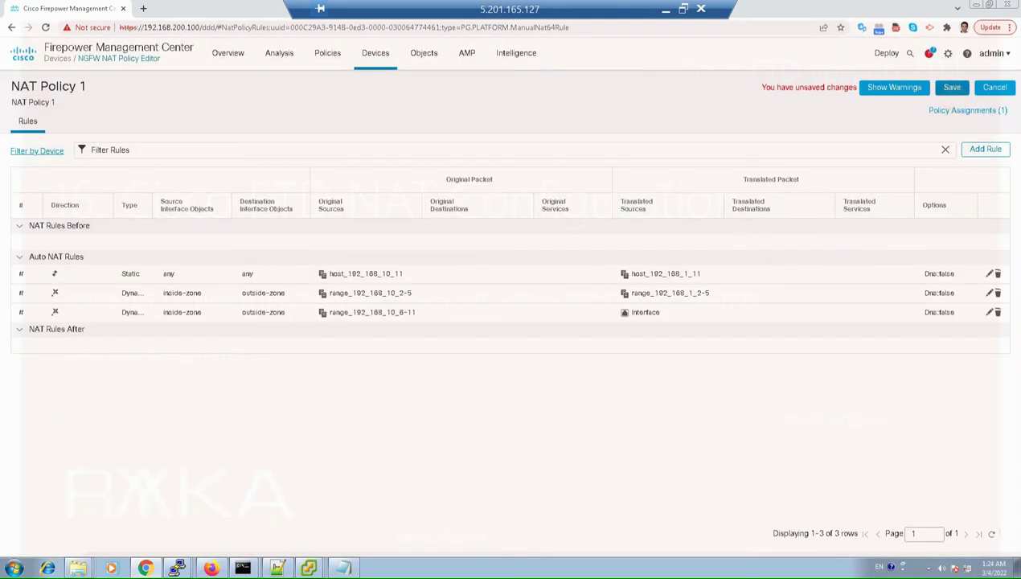
left_click(952, 87)
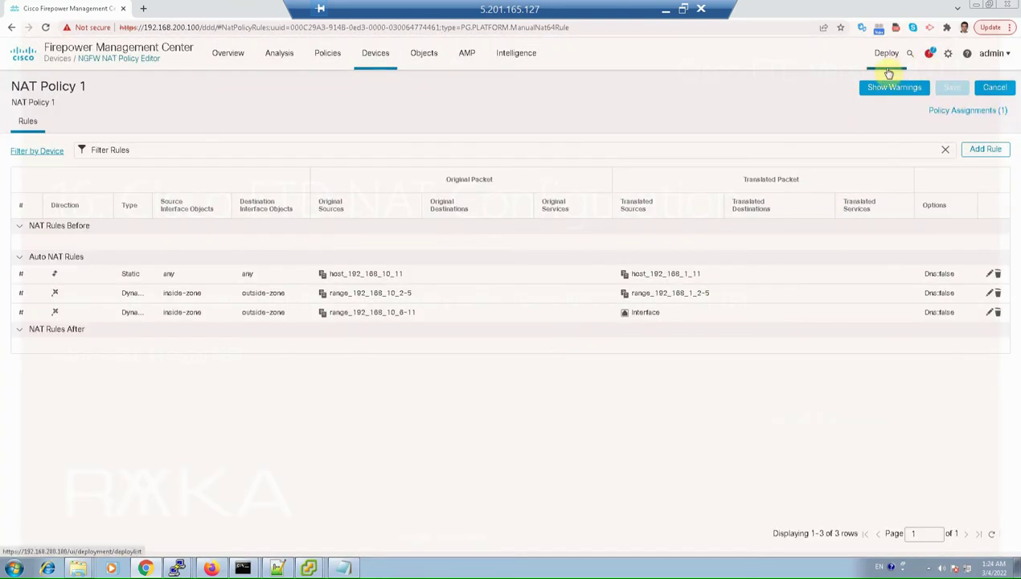
Deploy the pending changes to the FTD device 192.168.200.101.
left_click(887, 55)
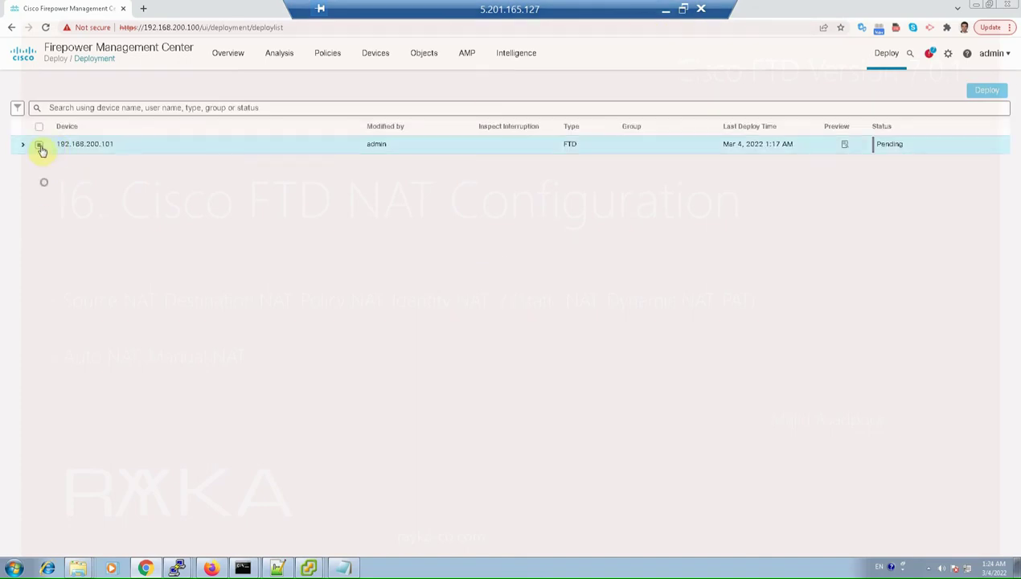
left_click(39, 146)
left_click(987, 93)
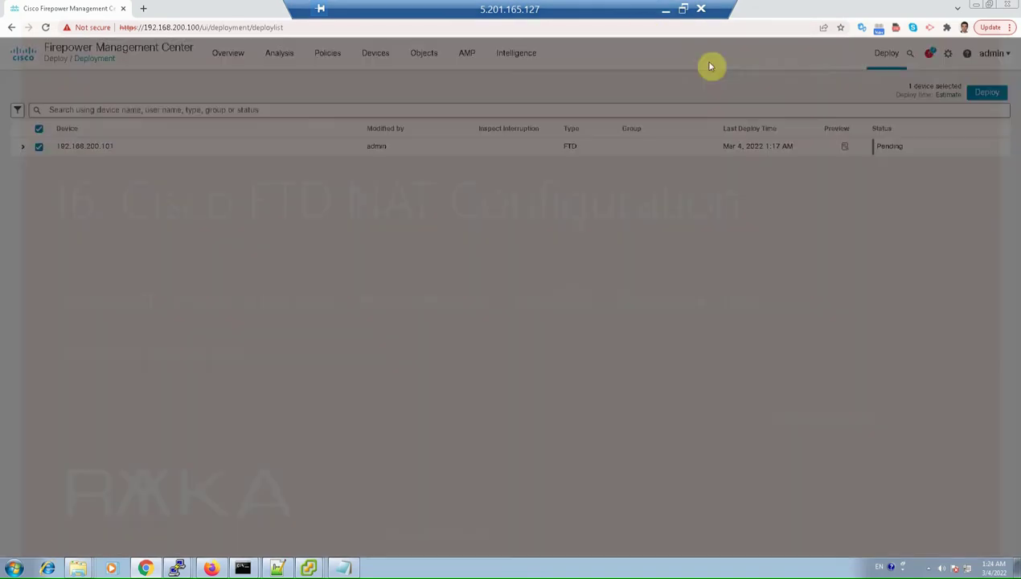
left_click(631, 373)
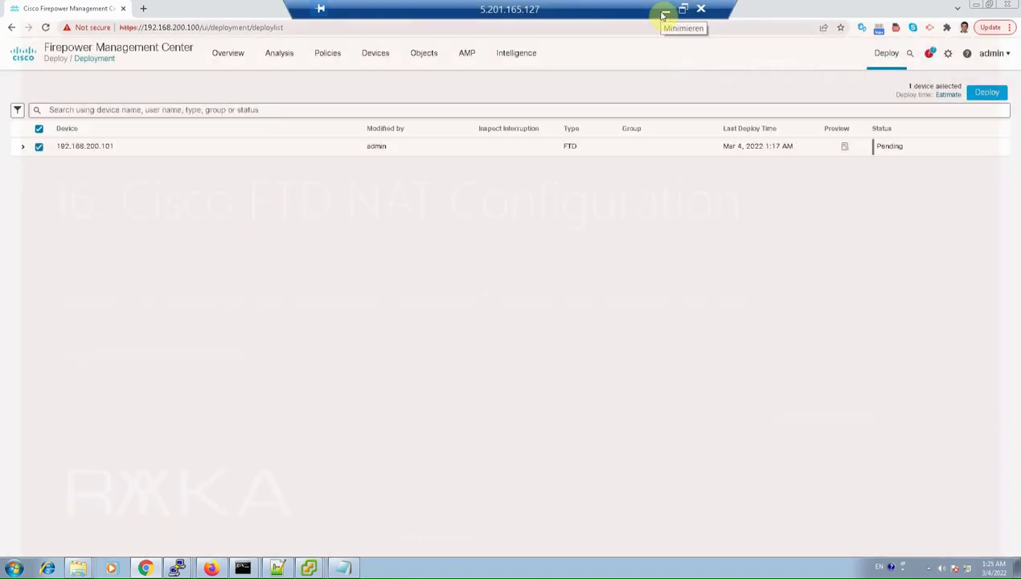
Switch to the NAT configuration examples image to review the planned translations, and return to the remote desktop.
left_click(664, 15)
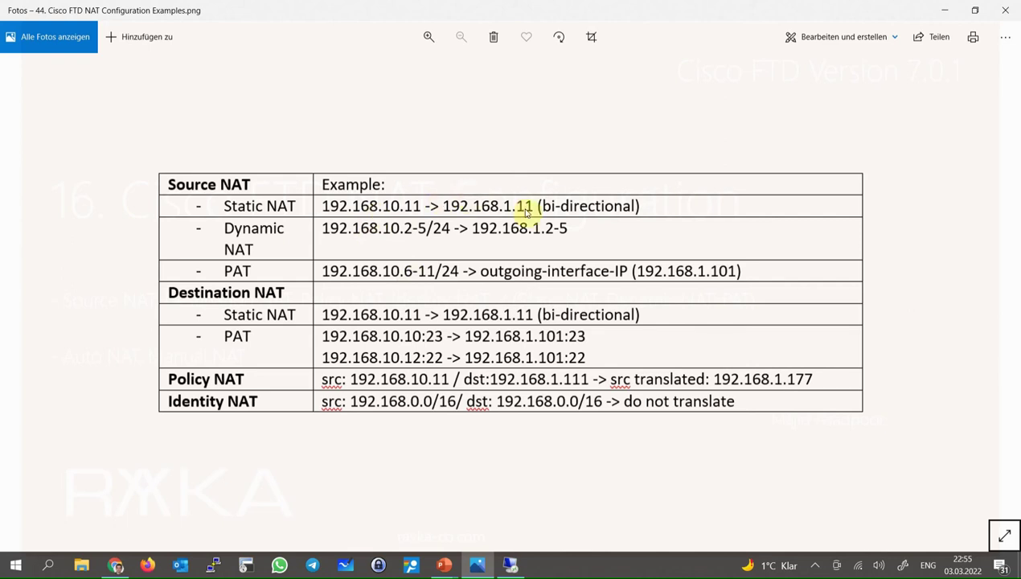
left_click(510, 565)
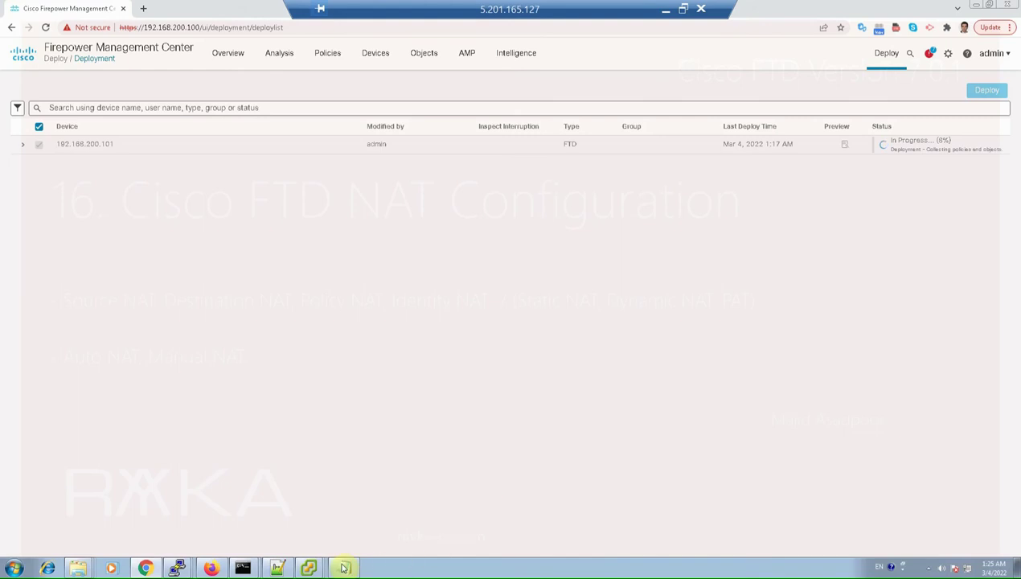
Switch to the Debian10_Internal console and open /etc/network/interfaces in nano.
mouse_move(309, 568)
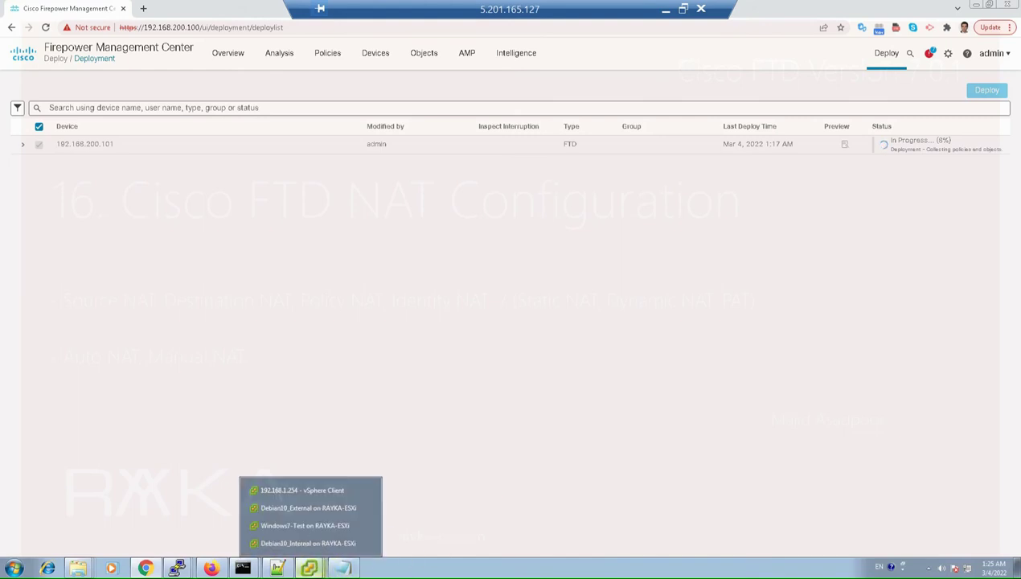
left_click(312, 543)
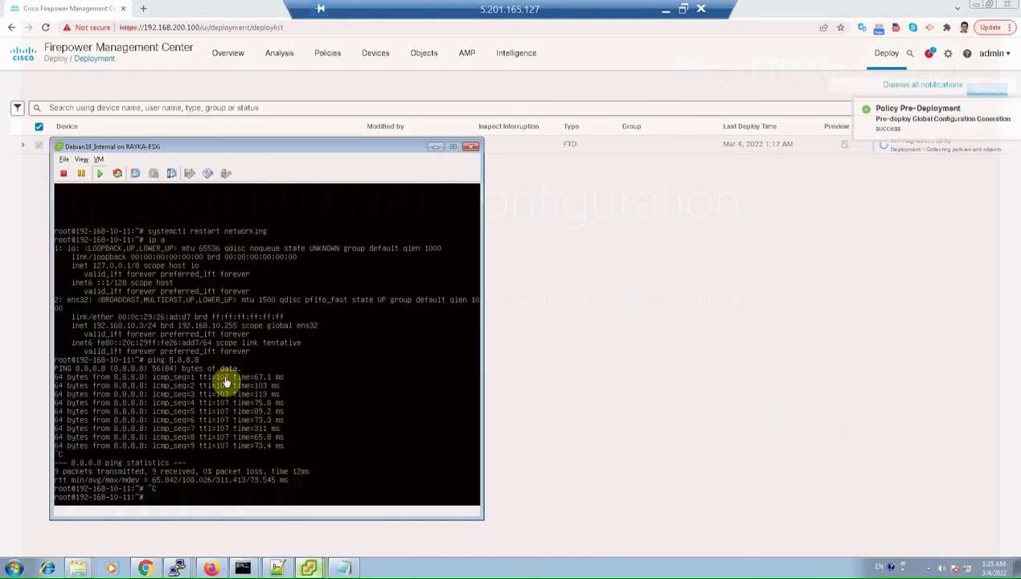
key("Up")
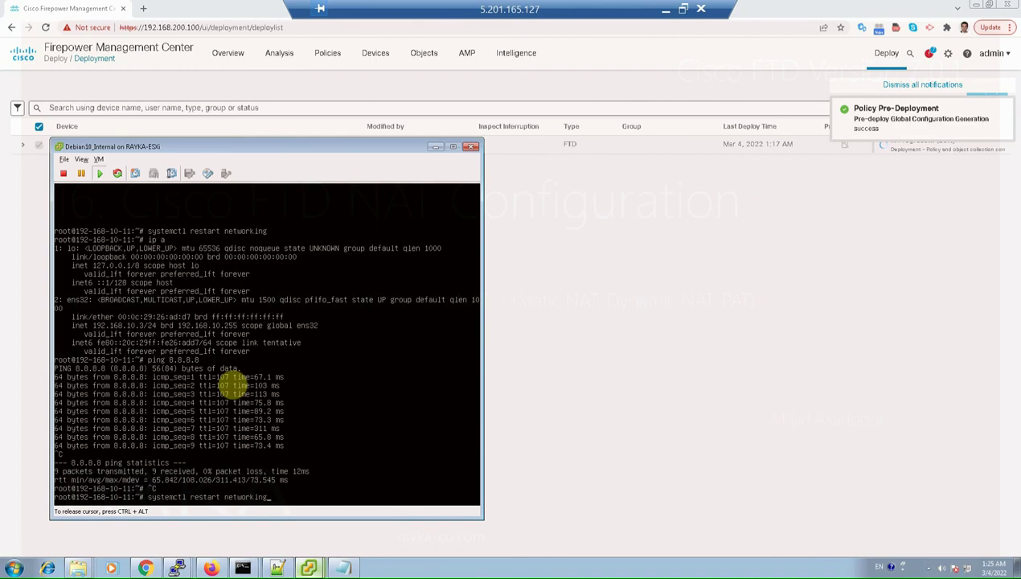
key("Up")
key("Return")
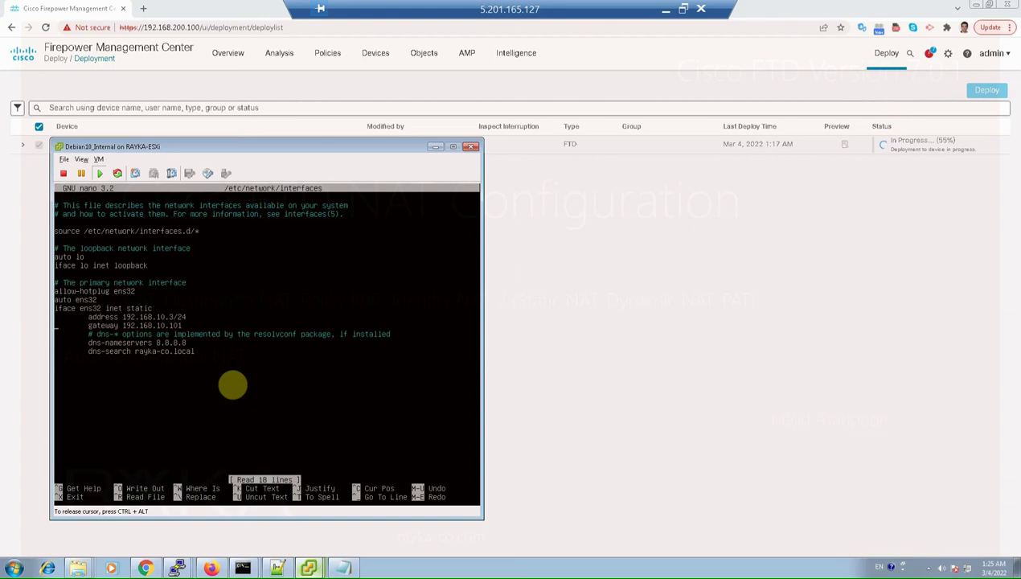
Set the ens32 address to 192.168.10.6/24 and save the interfaces file.
key("Down")
key("Down")
key("Down")
key("Down")
key("Down")
key("Down")
key("Down")
key("Down")
key("Down")
key("Down")
key("Down")
key("Down")
key("Down")
key("Down")
key("Right")
key("Right")
key("Right")
key("Right")
key("Right")
key("Right")
key("Right")
key("Right")
key("Right")
key("Right")
key("Right")
key("Right")
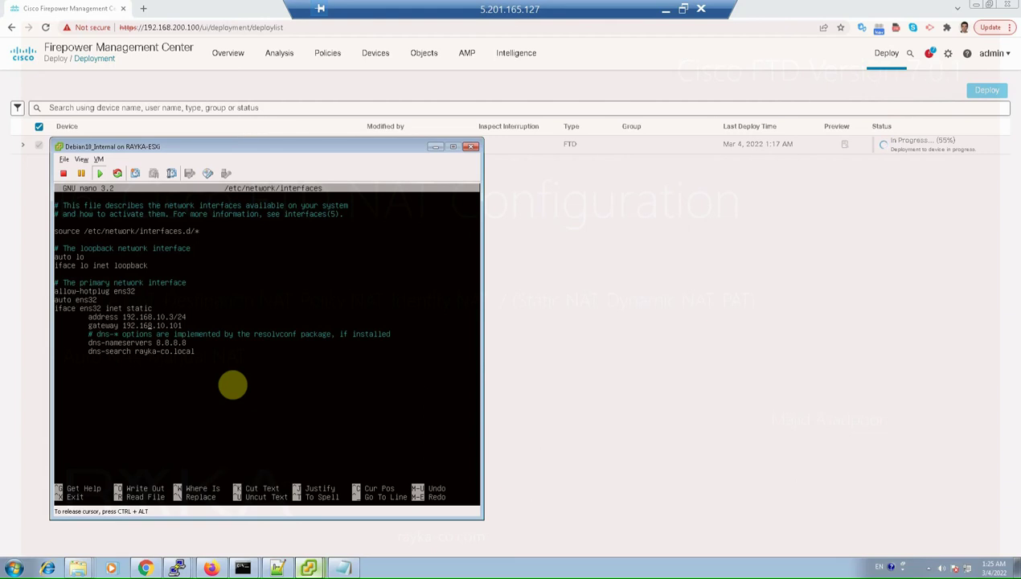
key("Right")
key("Right")
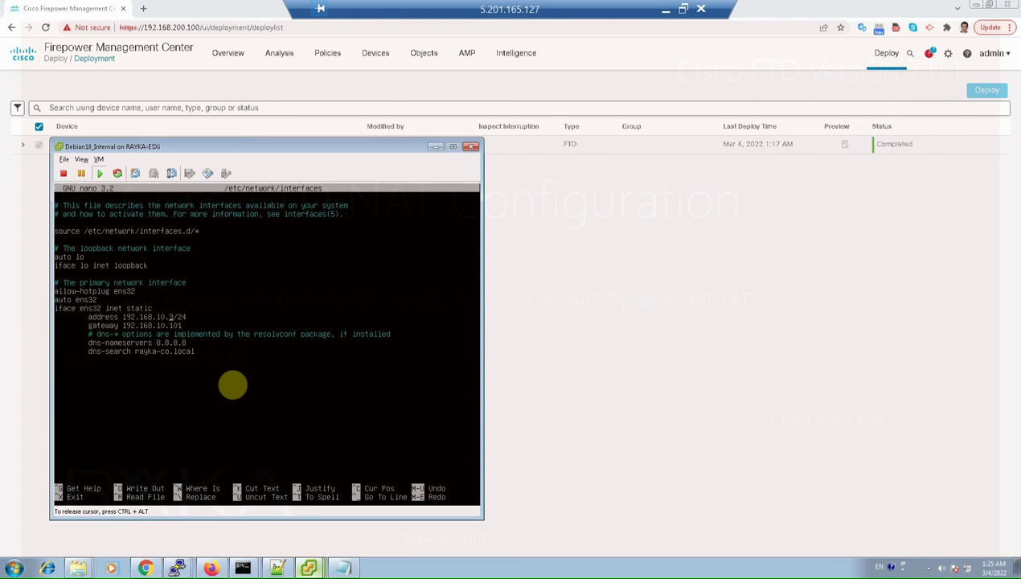
key("BackSpace")
type("7")
key("BackSpace")
type("6")
key("ctrl+x")
key("y")
key("Return")
Restart the networking service on Debian10_Internal with systemctl.
key("Up")
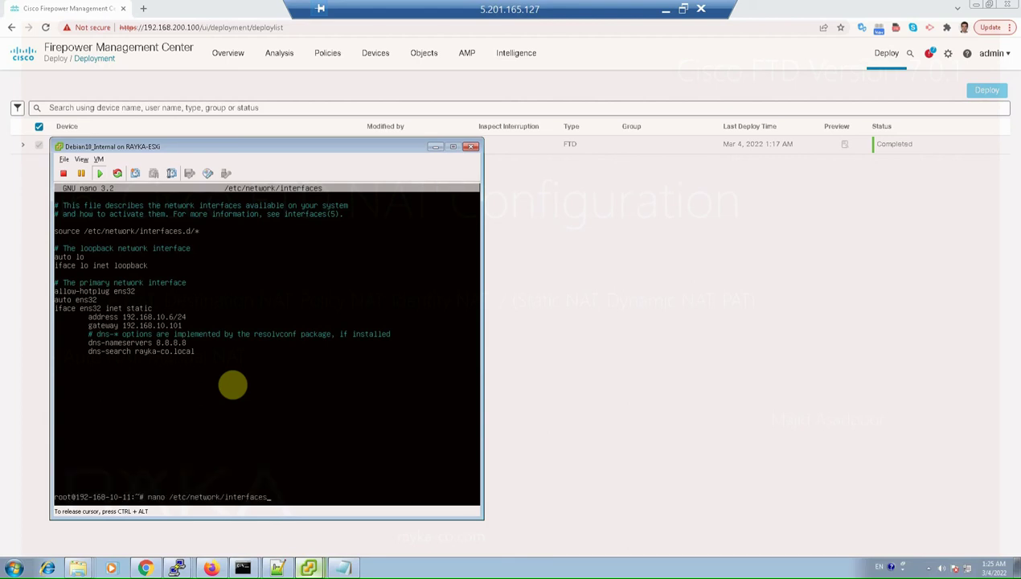
key("Up")
key("Up")
key("Up")
key("Return")
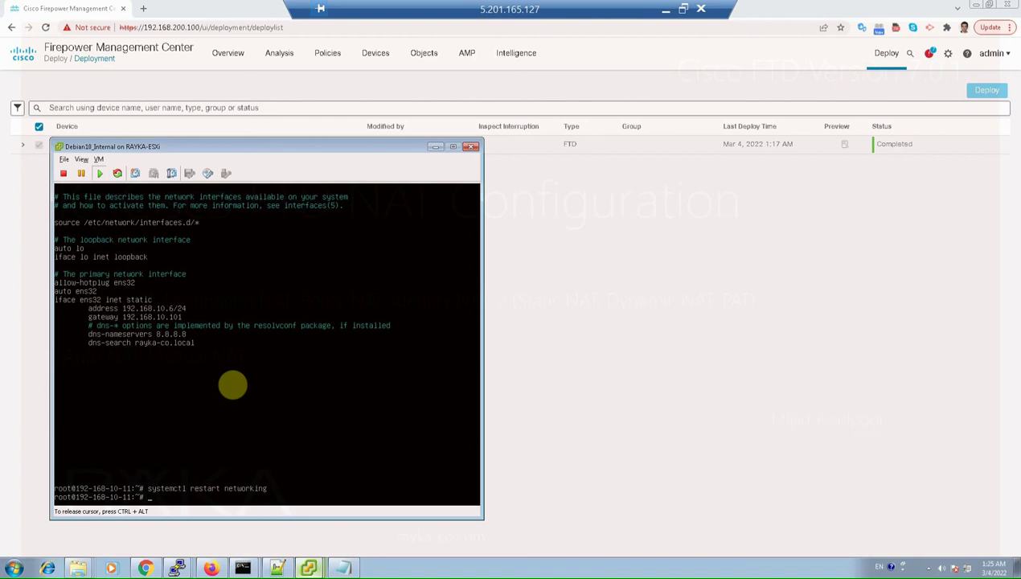
key("Return")
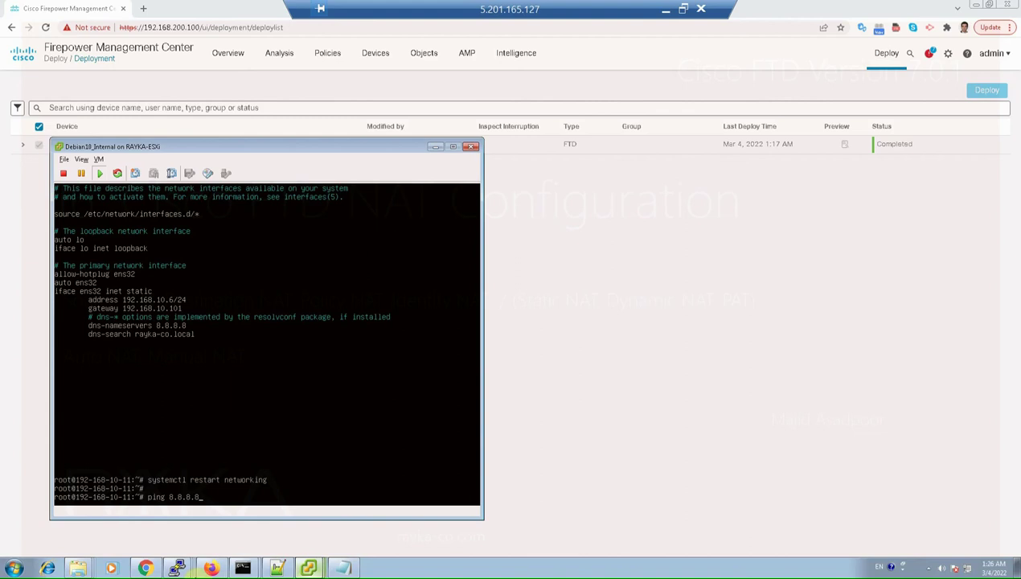
Show the Debian10_External packet capture alongside, ping 8.8.8.8 from Debian10_Internal using address 192.168.10.6, and stop the ping.
mouse_move(309, 567)
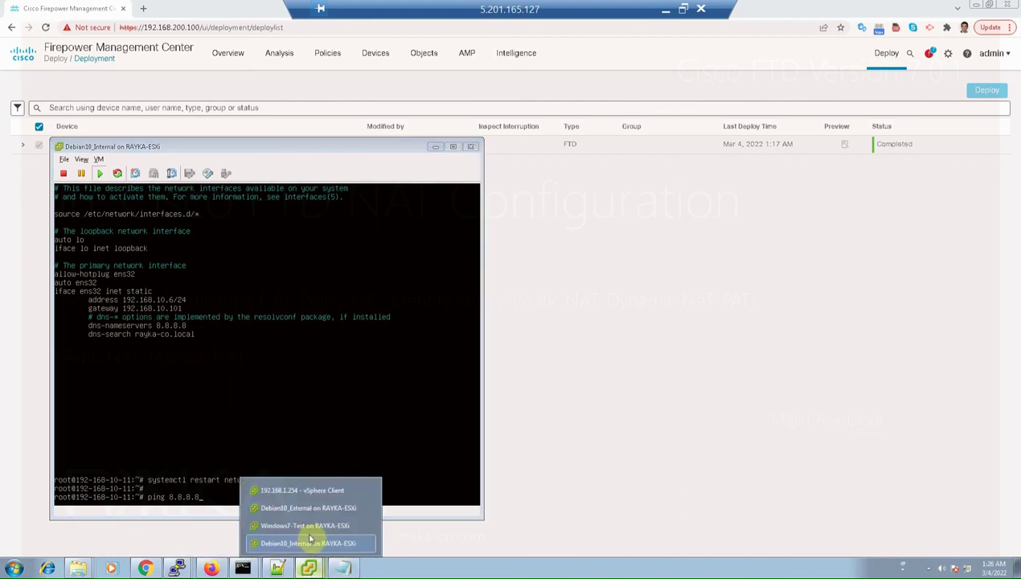
left_click(338, 508)
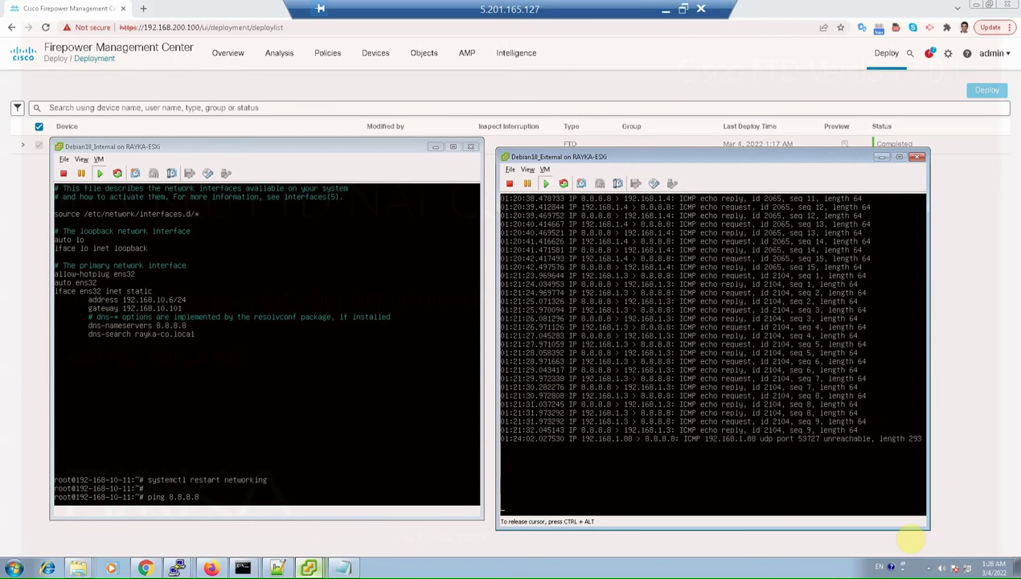
left_click(433, 404)
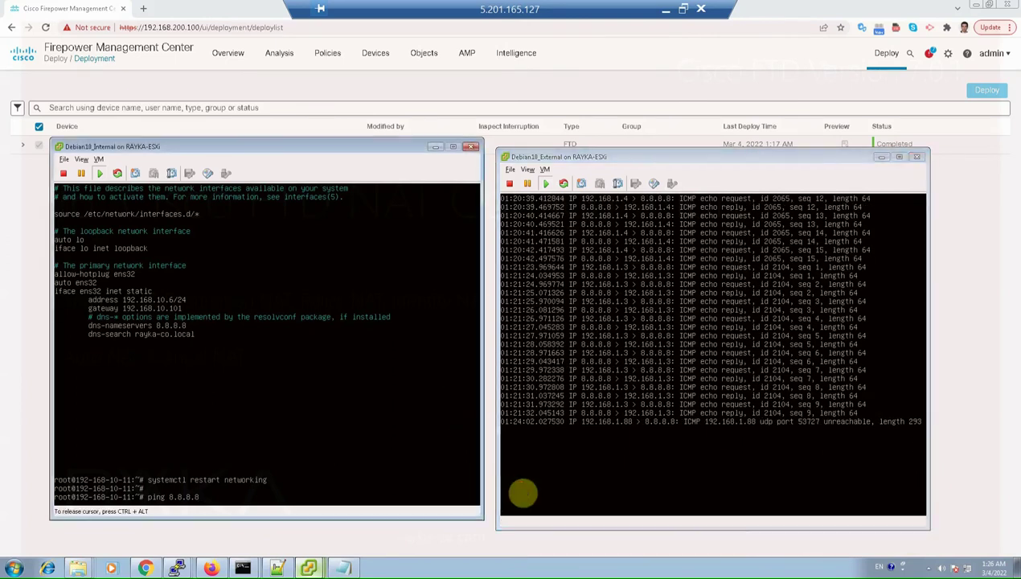
key("Return")
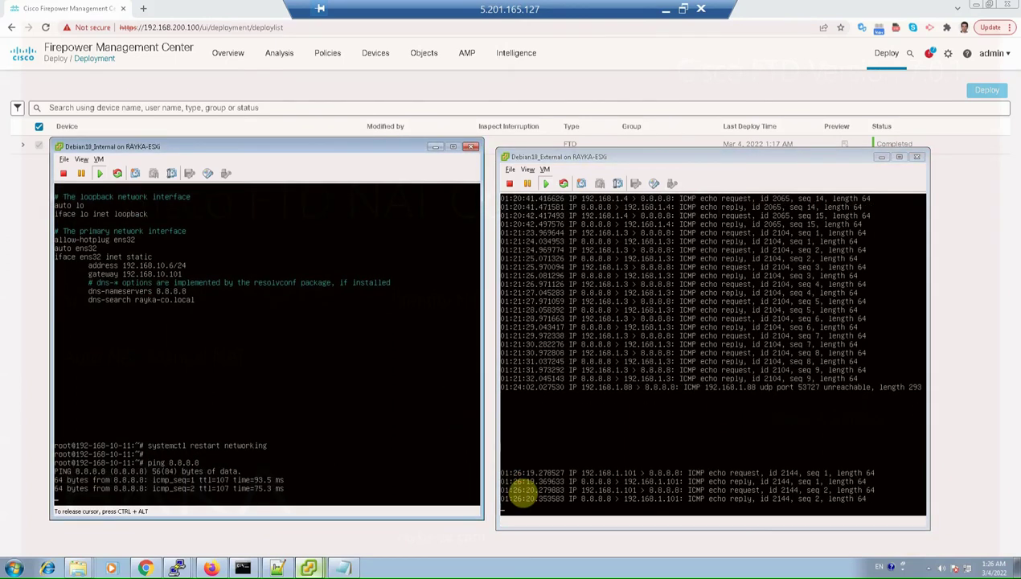
key("ctrl+c")
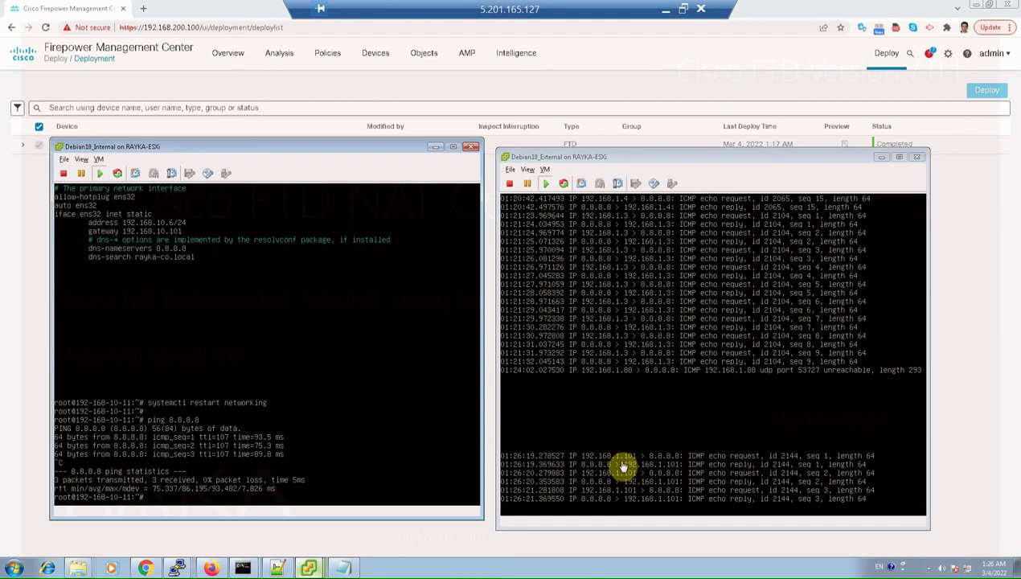
Change the ens32 address in Debian10_Internal's /etc/network/interfaces to 192.168.10.7/24 and save the file.
left_click(278, 449)
key("Up")
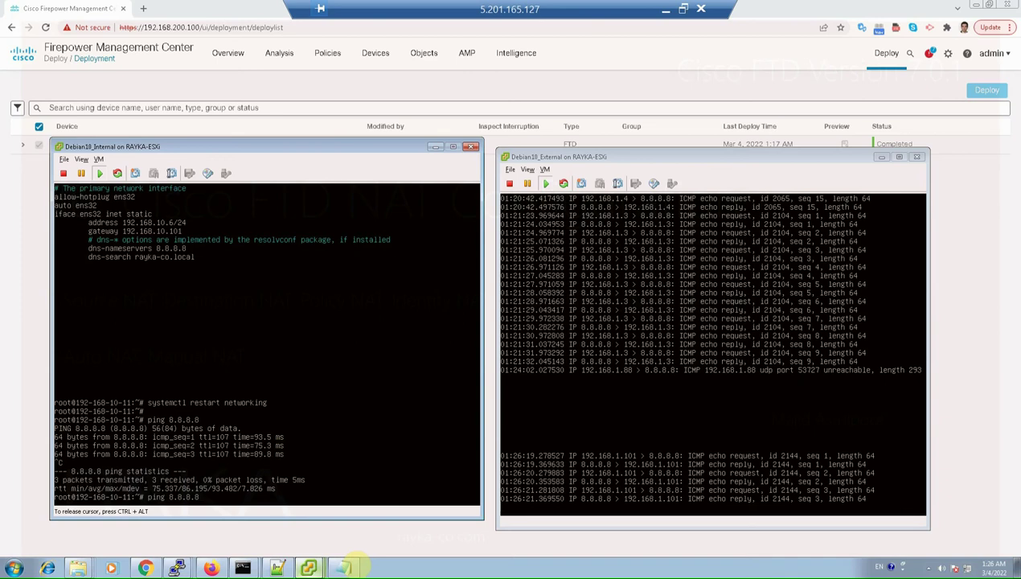
key("Up")
key("Up")
key("Return")
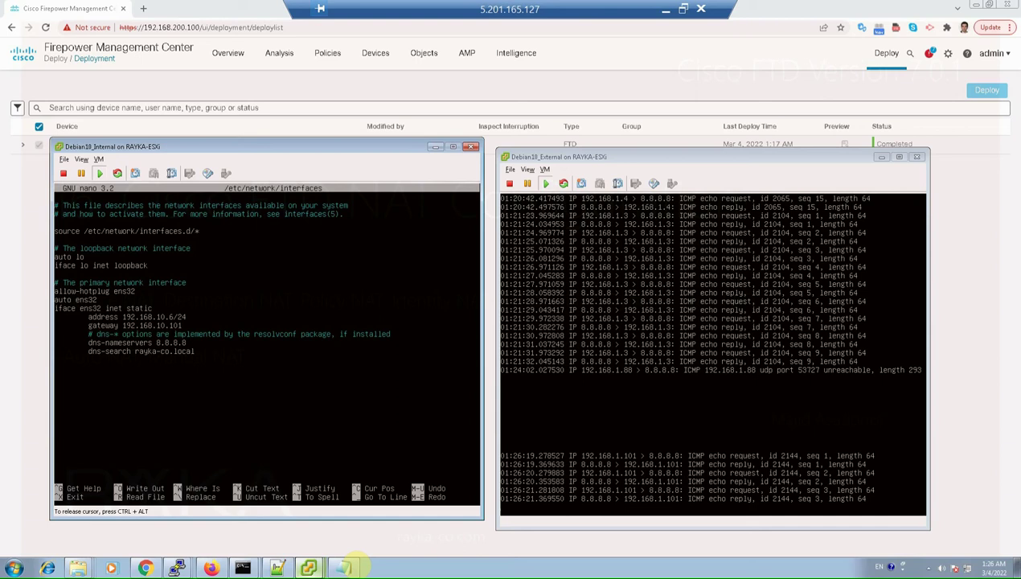
key("BackSpace")
type("7")
key("ctrl+x")
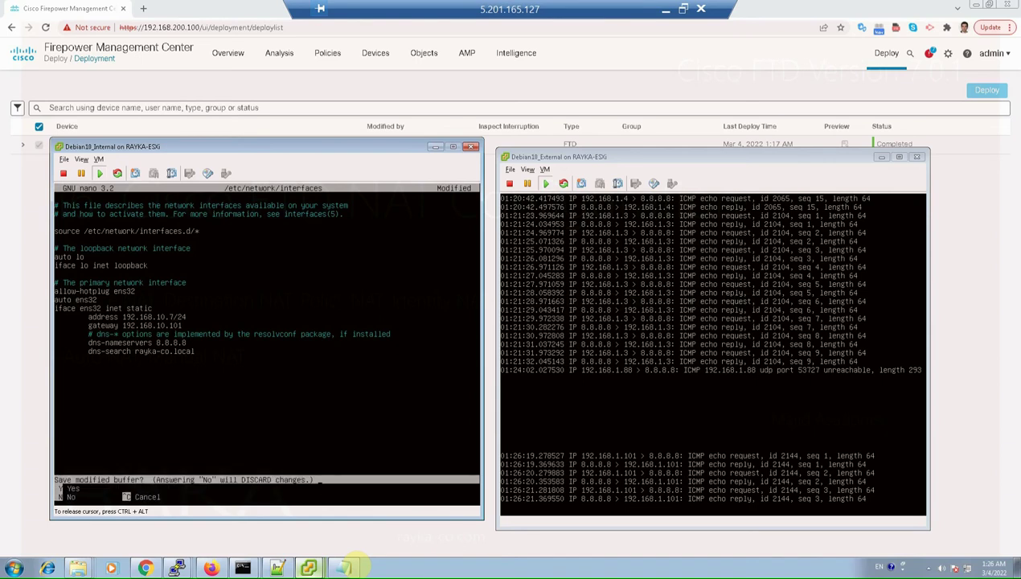
key("y")
key("Return")
Restart networking on Debian10_Internal, ping 8.8.8.8 from 192.168.10.7, and stop the ping.
type("ping 8.8.8.8")
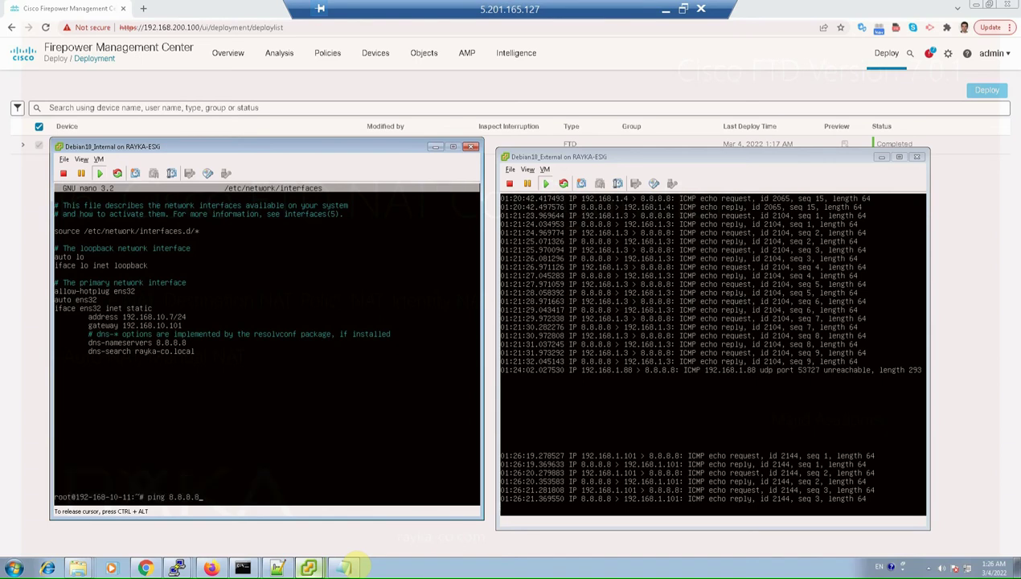
key("Up")
key("Return")
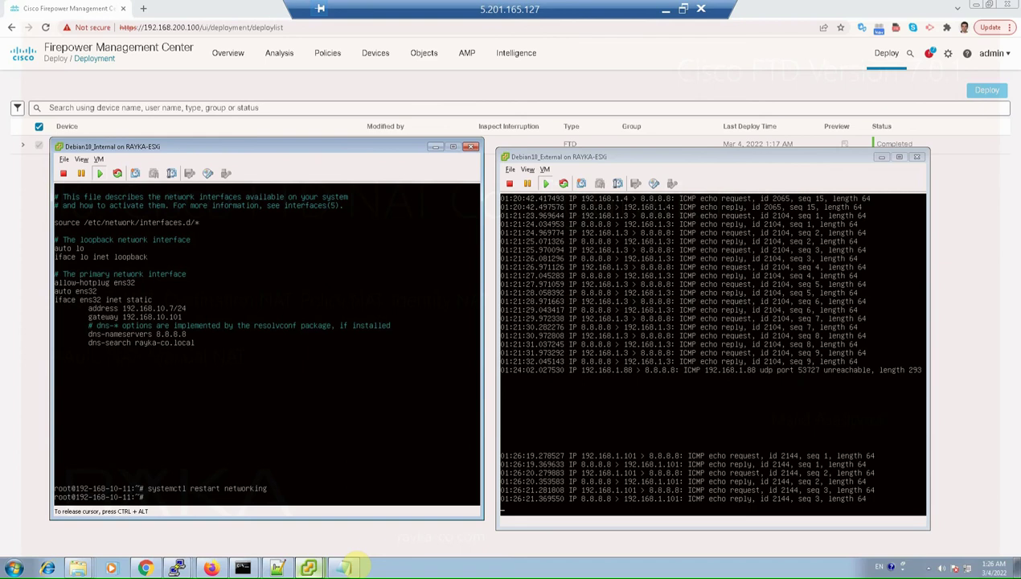
key("Up")
key("Up")
key("Return")
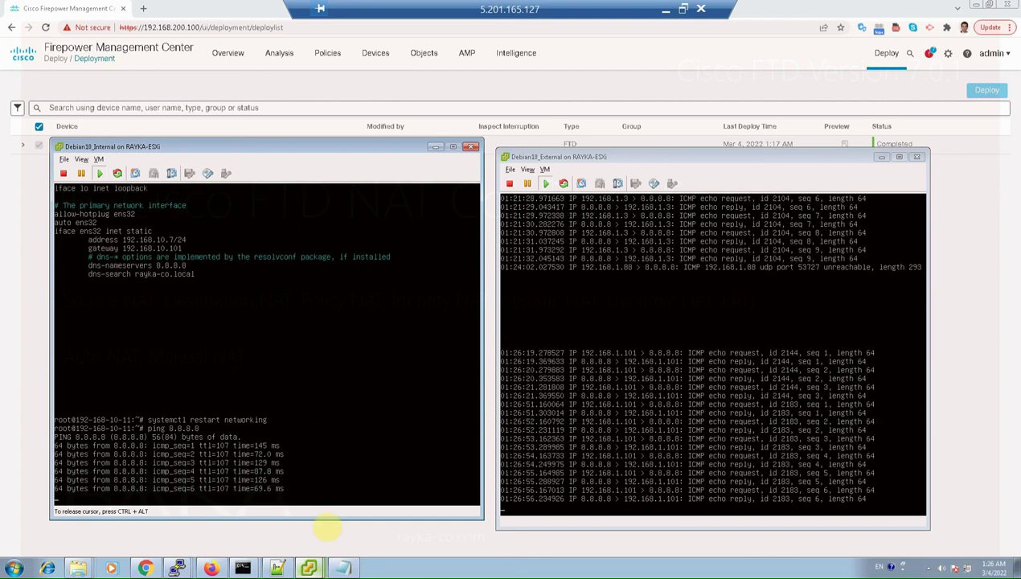
key("ctrl+c")
Reopen /etc/network/interfaces on Debian10_Internal, set the ens32 address to 192.168.10.11/24, and save it.
key("Up")
key("Up")
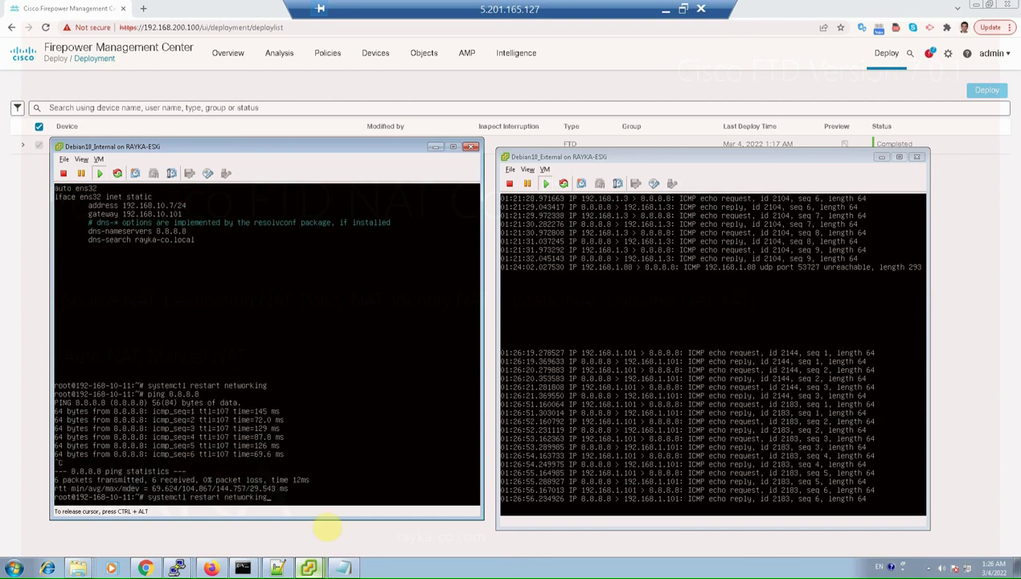
key("Up")
key("Return")
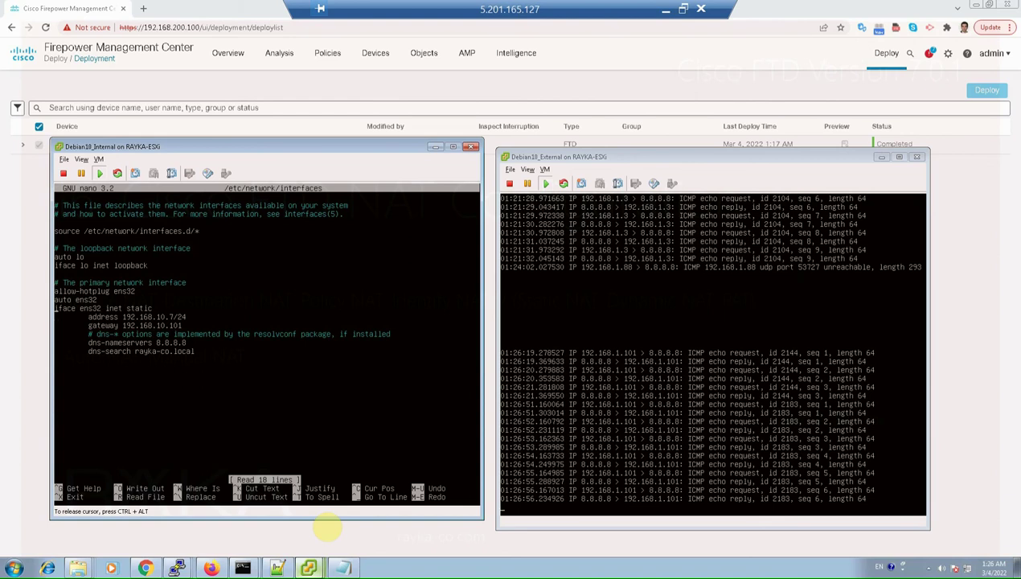
key("Down")
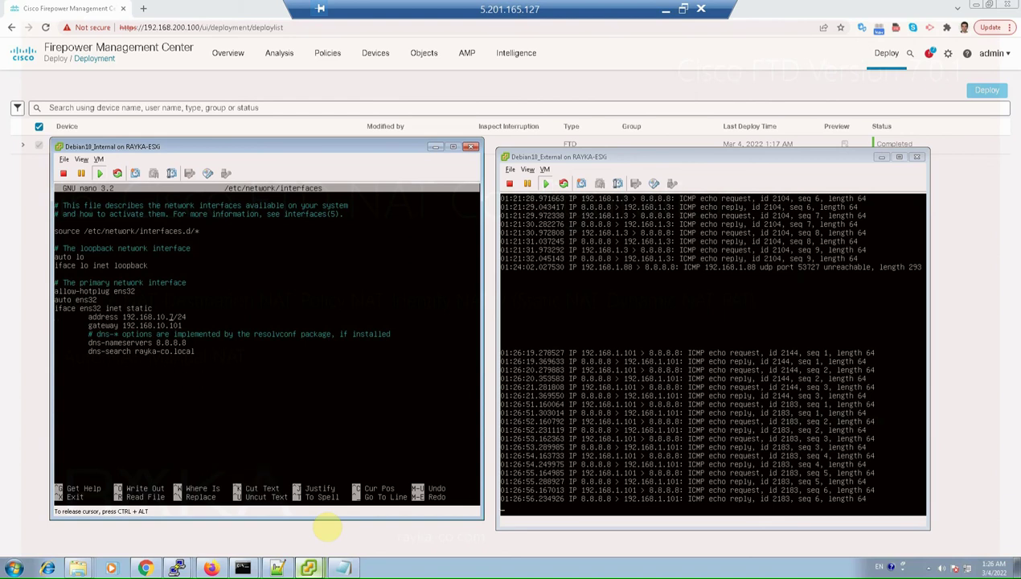
type("1")
key("ctrl+x")
key("y")
key("Return")
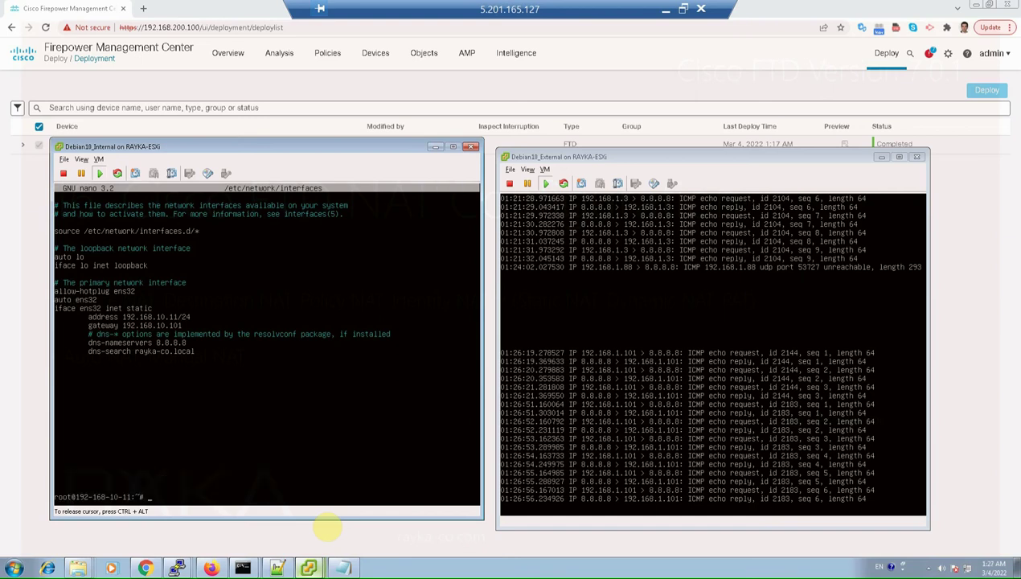
Restart networking on Debian10_Internal and ping 8.8.8.8 from 192.168.10.11 to test which NAT rule applies.
key("Up")
key("Up")
key("Return")
key("Up")
key("Up")
key("Up")
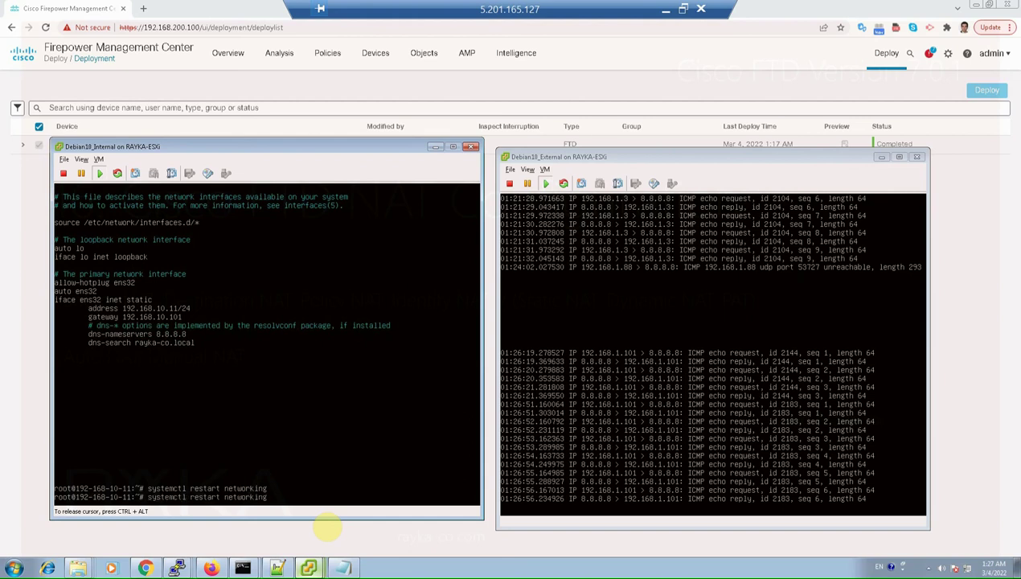
key("Up")
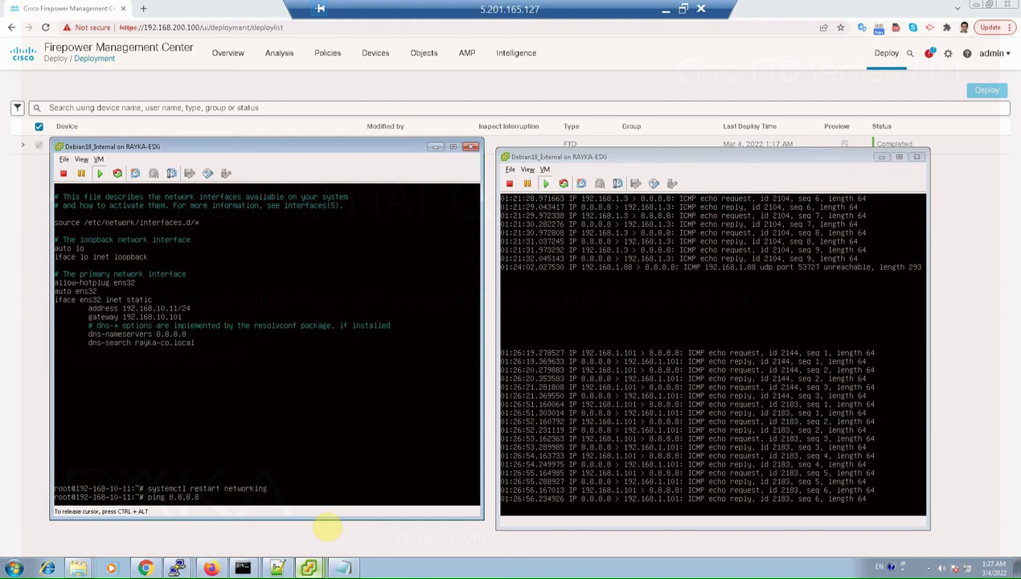
key("Return")
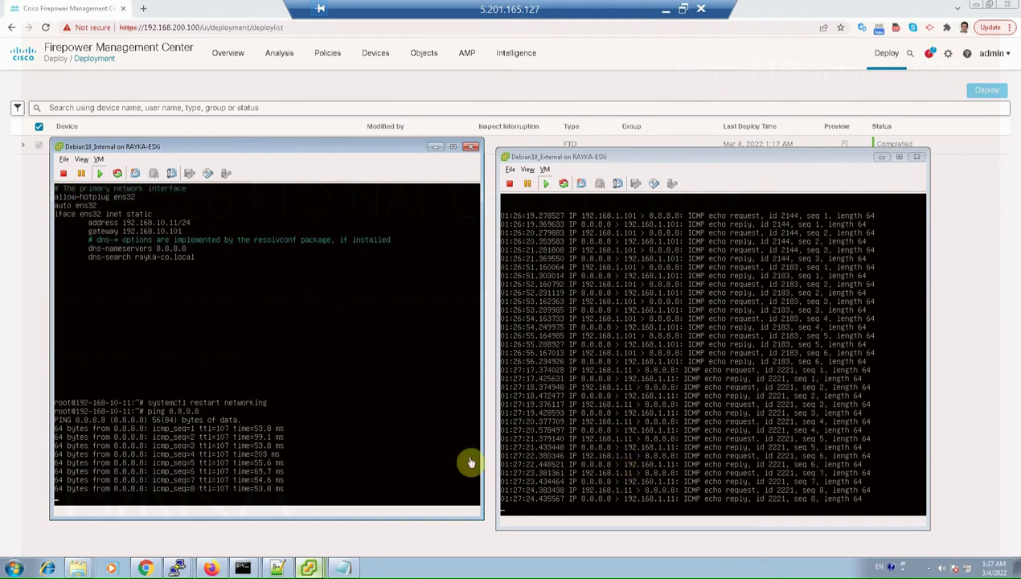
Stop the ping on Debian10_Internal and minimize the remote session to view the NAT configuration examples image.
key("ctrl+c")
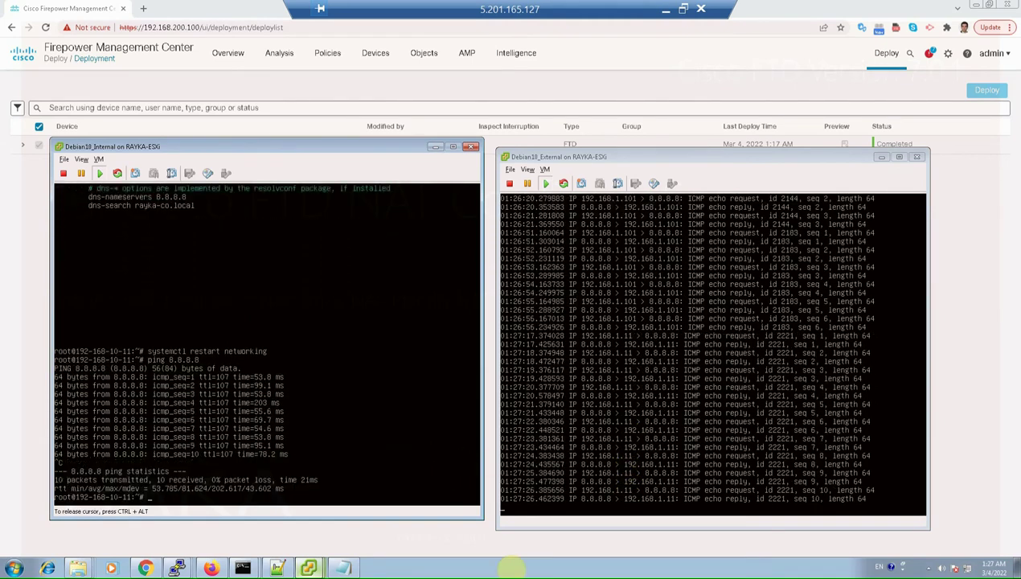
left_click(678, 432)
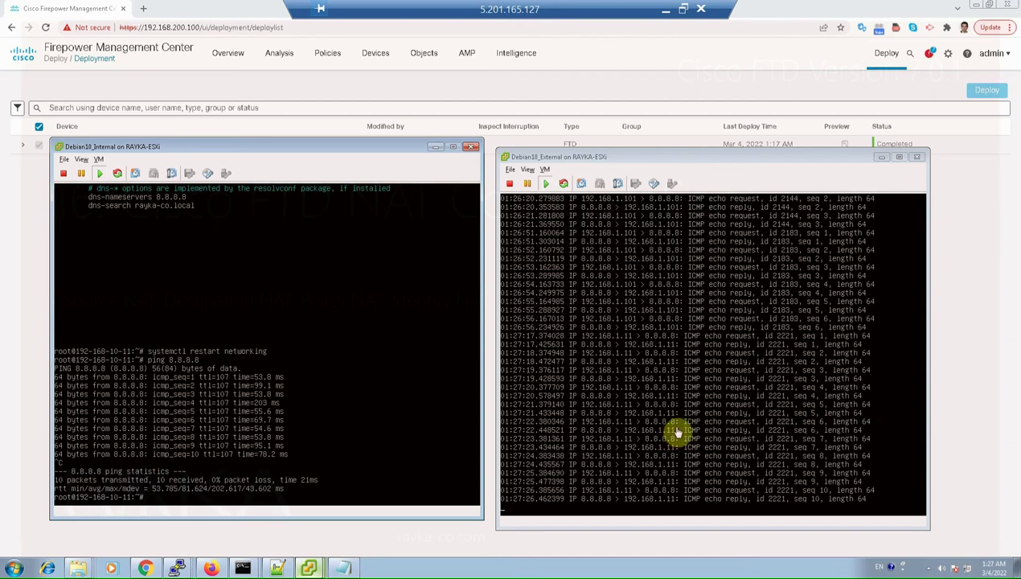
left_click(666, 9)
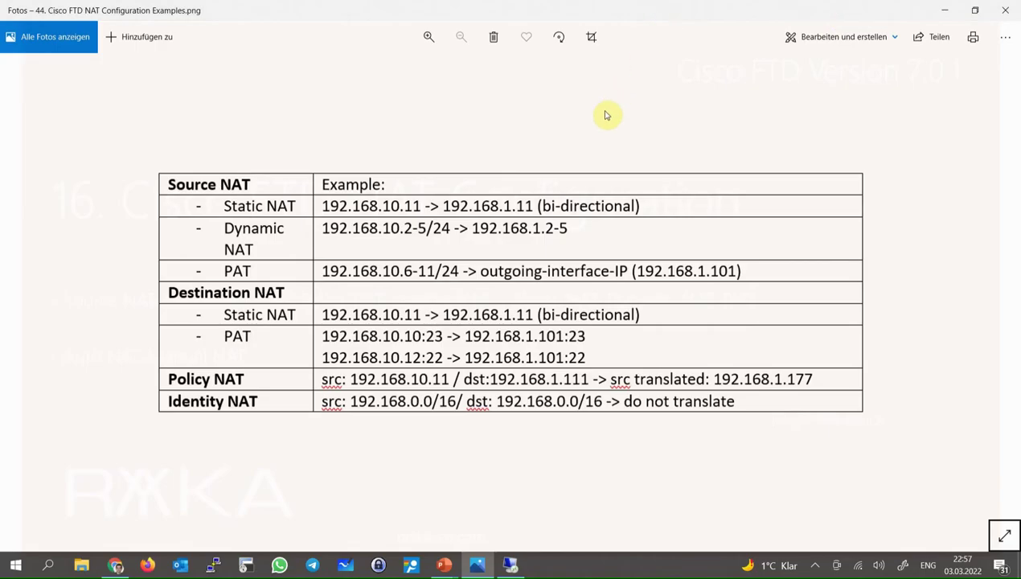
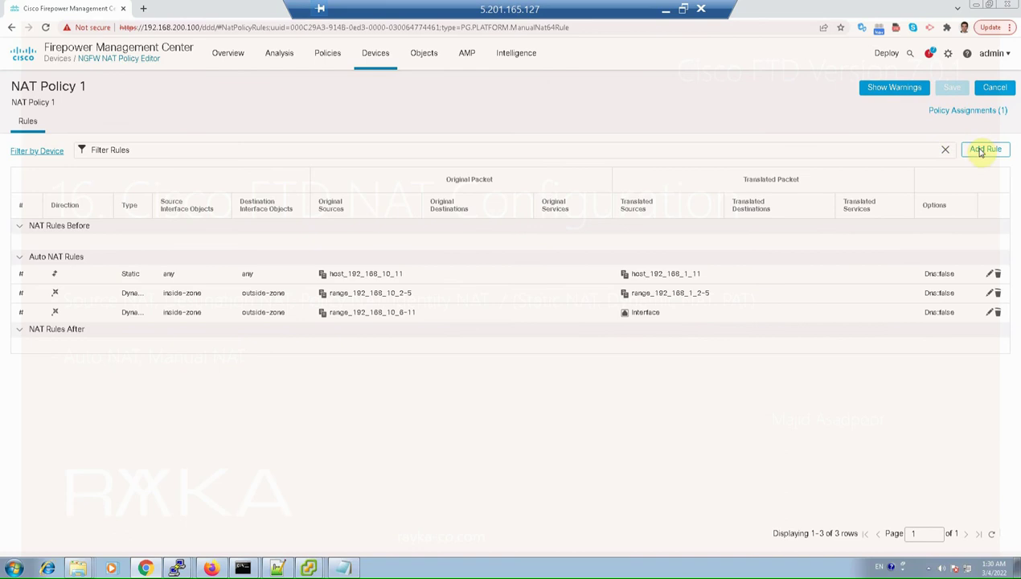
Add a static Auto NAT rule to NAT Policy 1 with inside-zone as source and outside-zone as destination interface object.
left_click(983, 149)
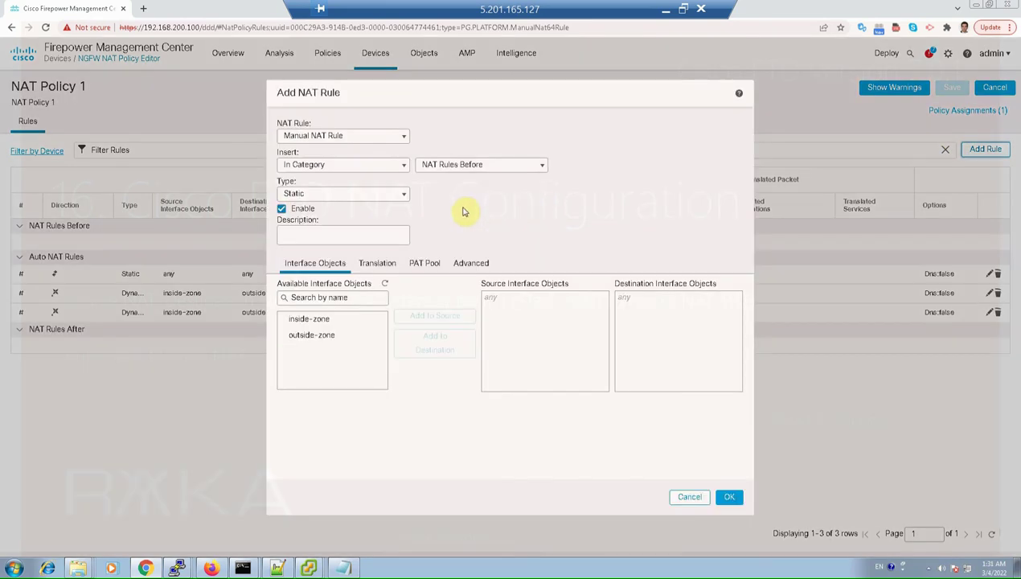
left_click(375, 139)
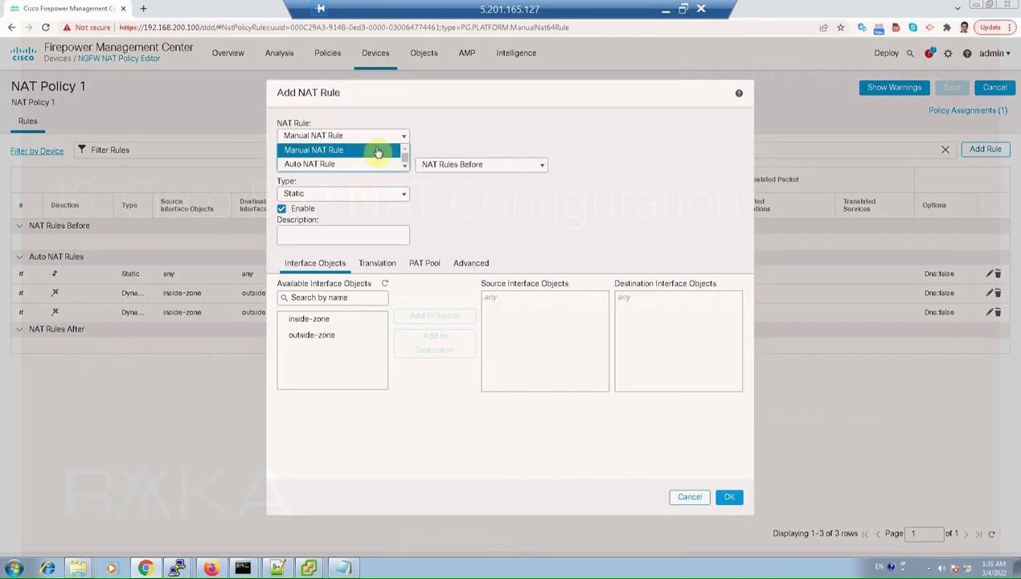
left_click(347, 165)
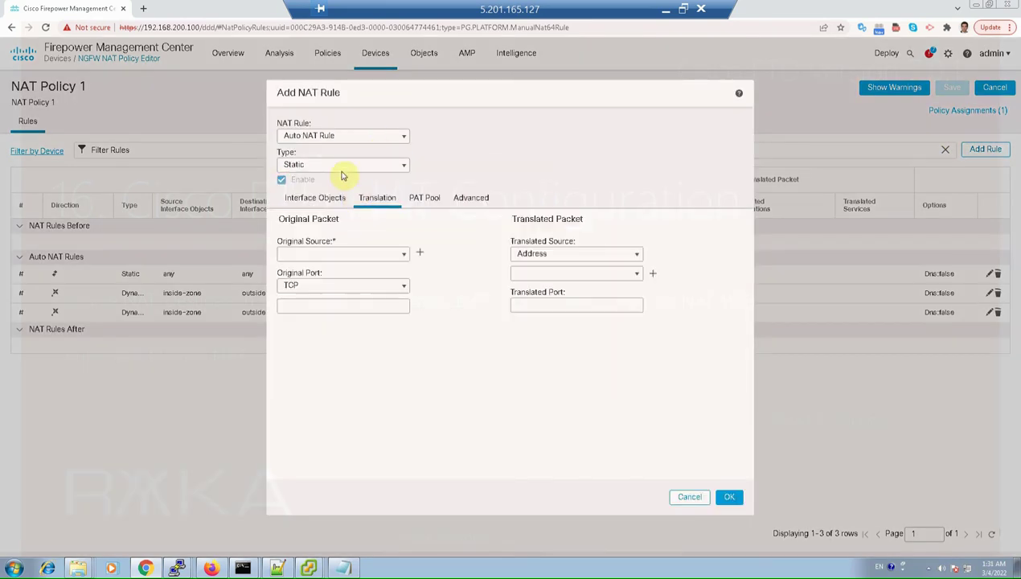
left_click(427, 211)
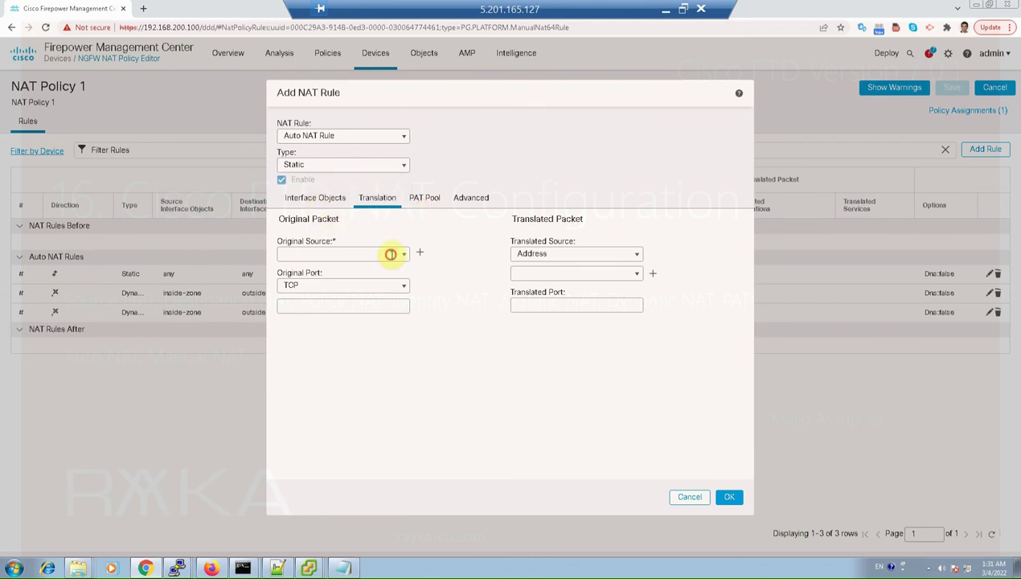
left_click(361, 254)
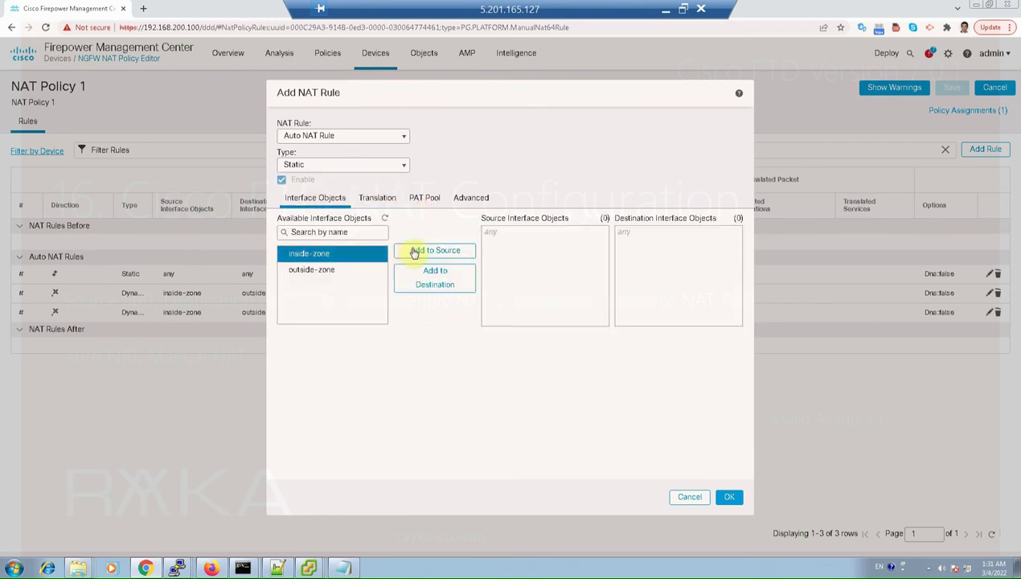
left_click(412, 253)
left_click(342, 269)
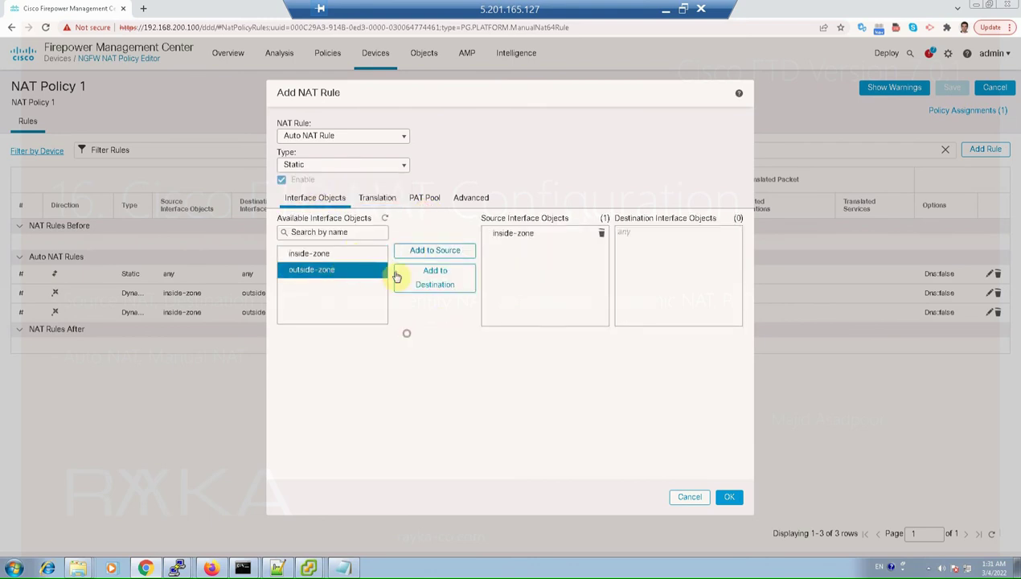
left_click(434, 283)
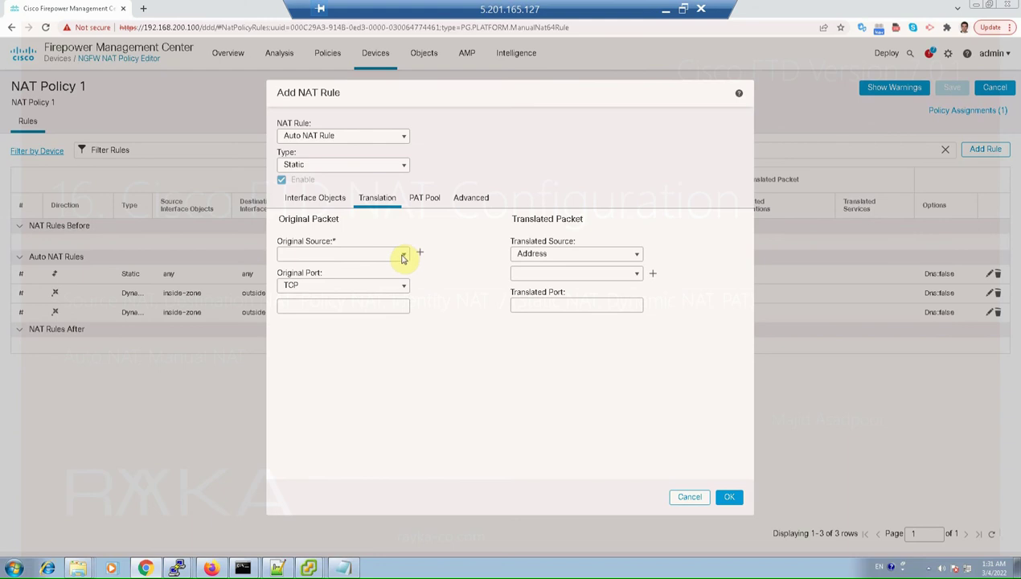
Create the host network object host_192_168_10_10 with address 192.168.10.10 from the rule's original source setting.
left_click(420, 253)
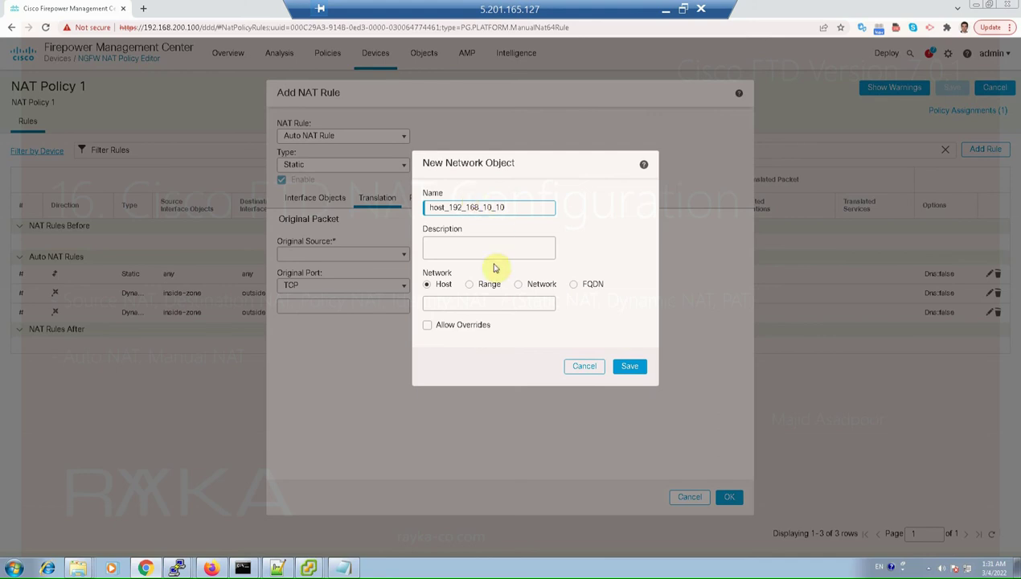
key("Tab")
key("Tab")
key("Tab")
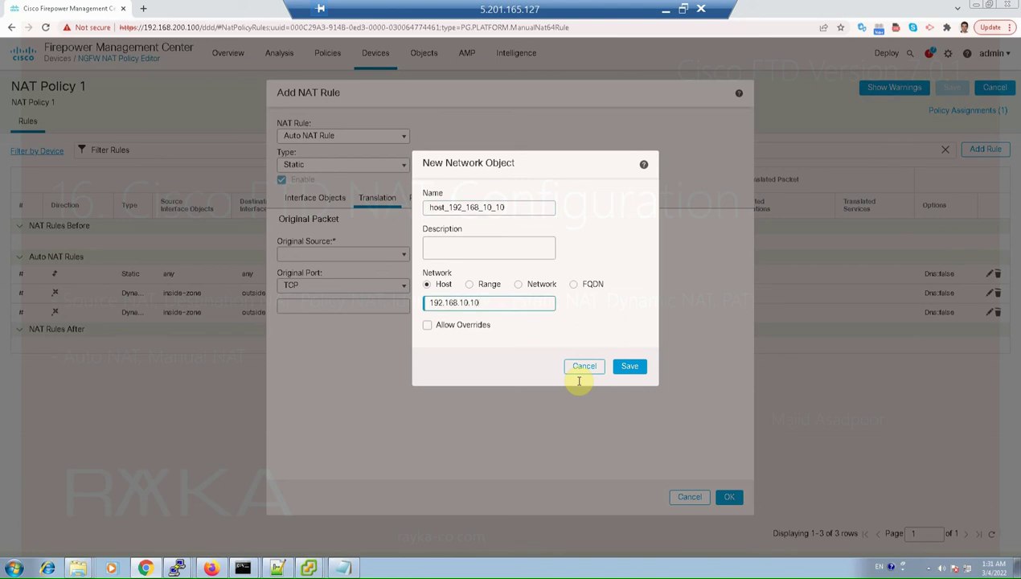
left_click(630, 369)
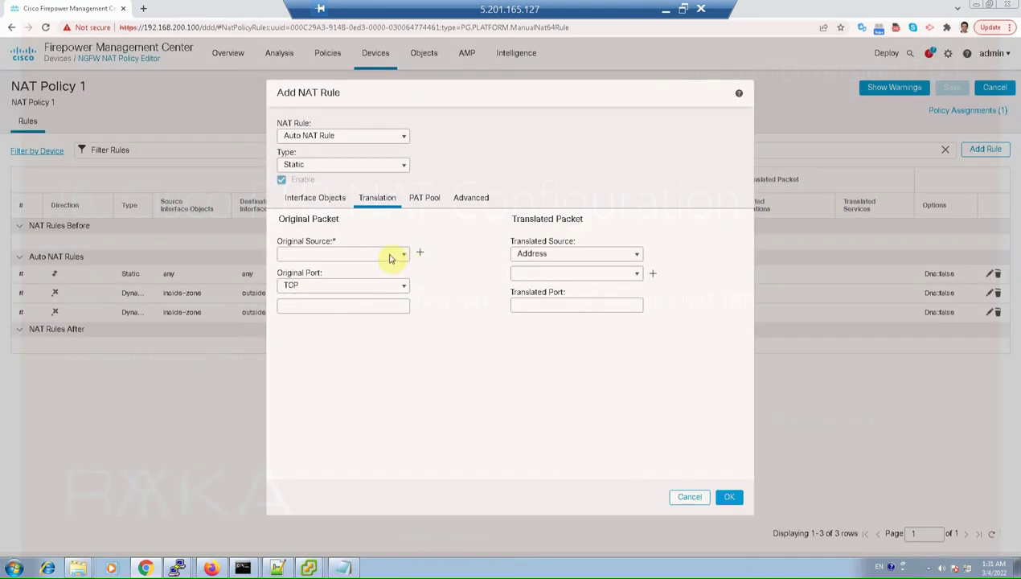
Translate host_192_168_10_10 TCP port 23 to the destination interface IP on port 23 and confirm the rule.
left_click(382, 252)
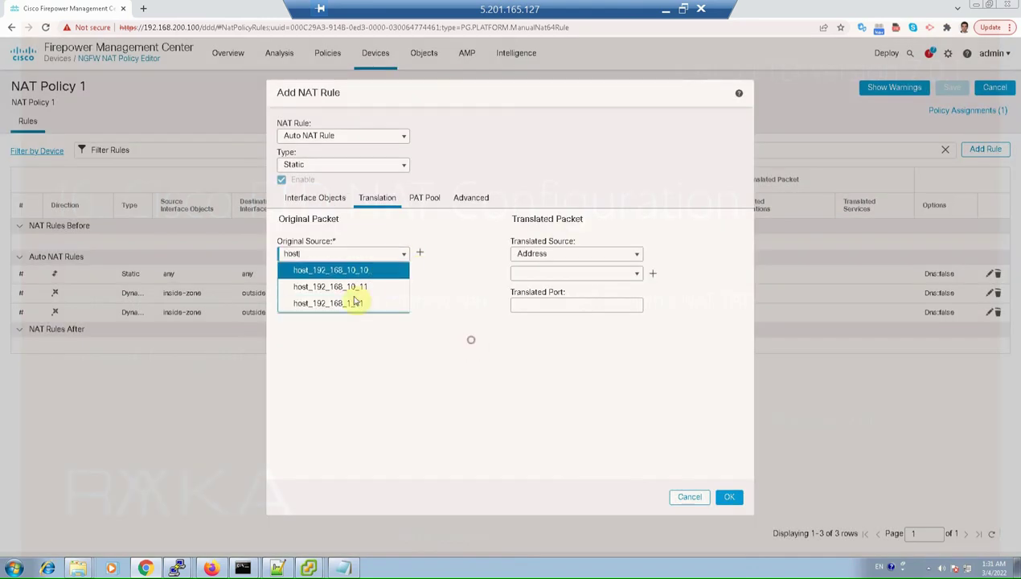
key("Return")
left_click(331, 305)
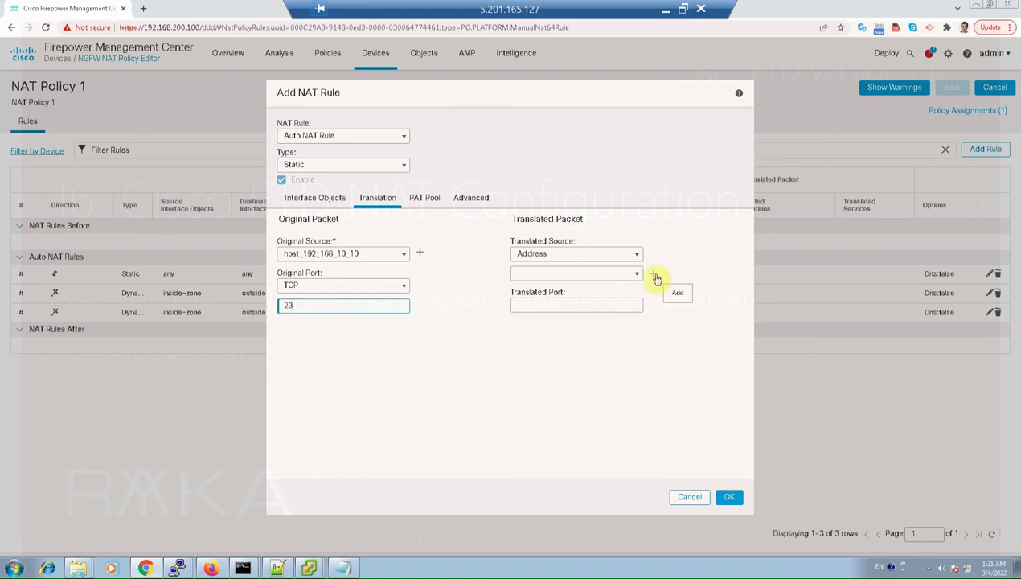
type("23")
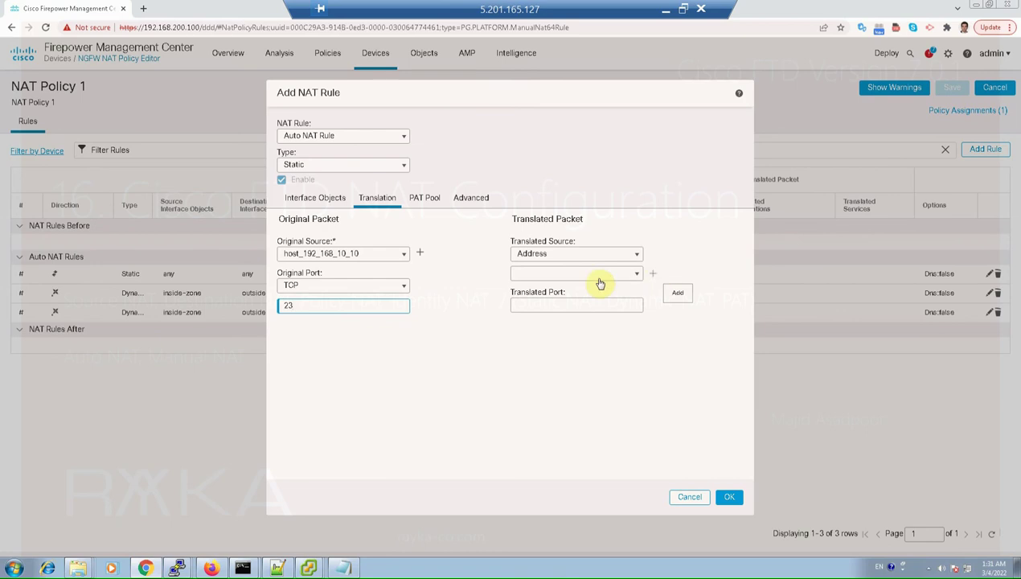
left_click(635, 256)
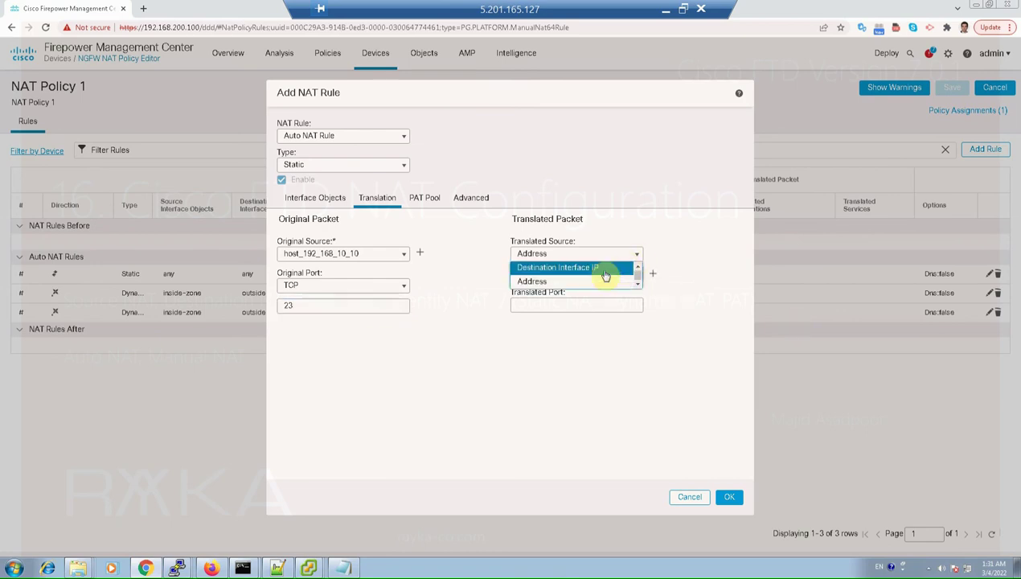
left_click(593, 269)
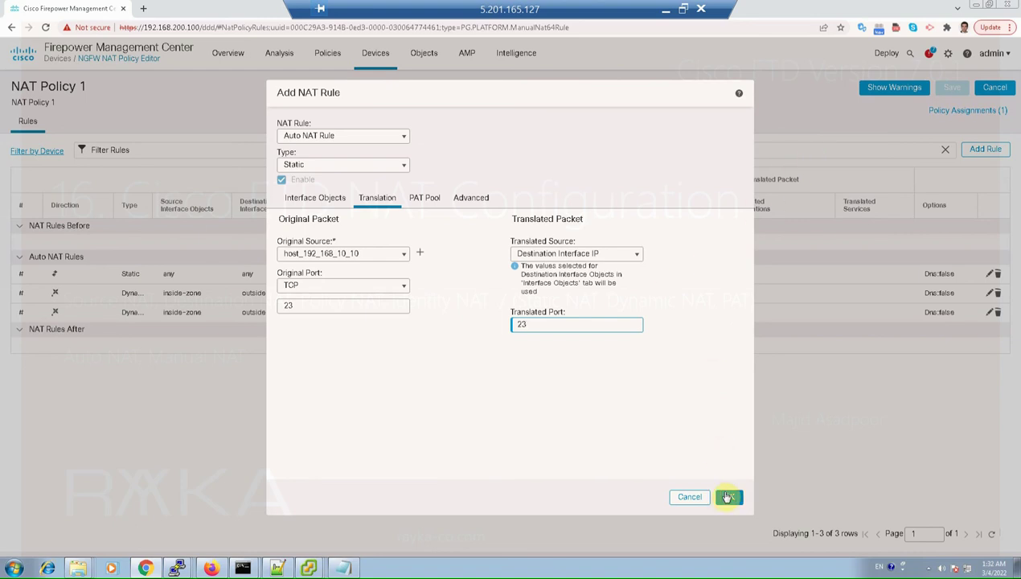
left_click(729, 496)
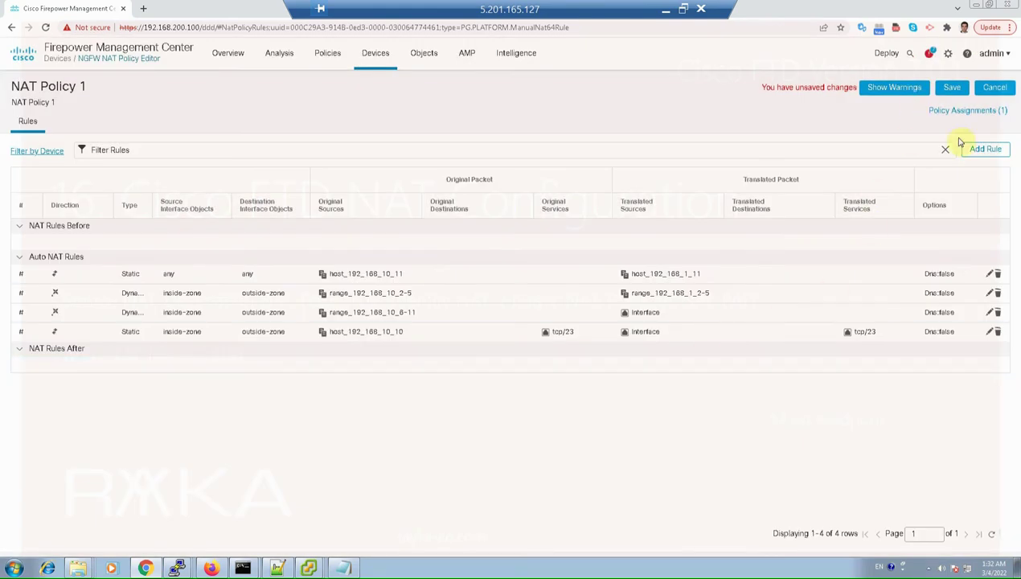
Add another static Auto NAT rule and create the host network object host_192_168_10_12 with address 192.168.10.12.
left_click(983, 148)
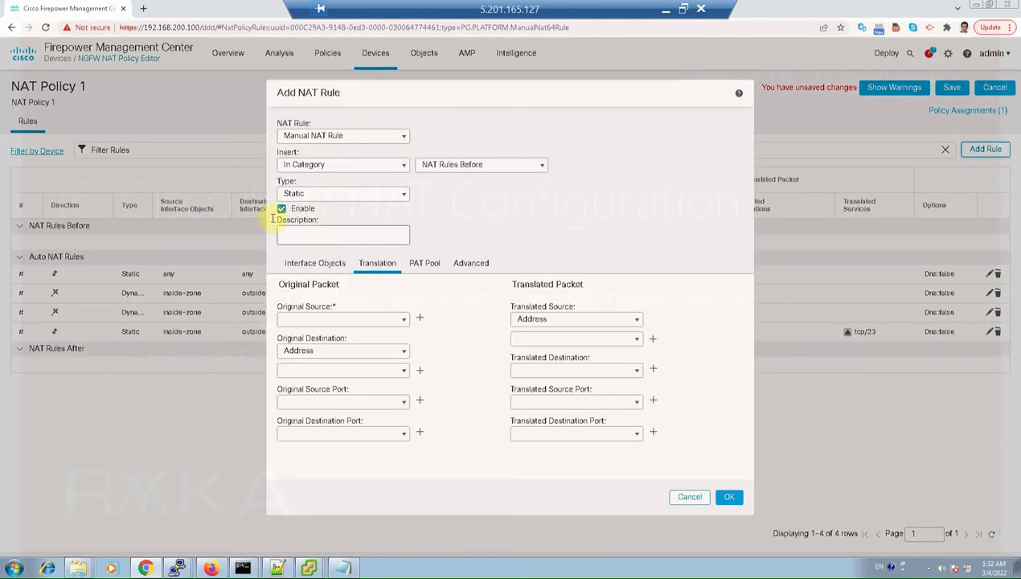
left_click(362, 137)
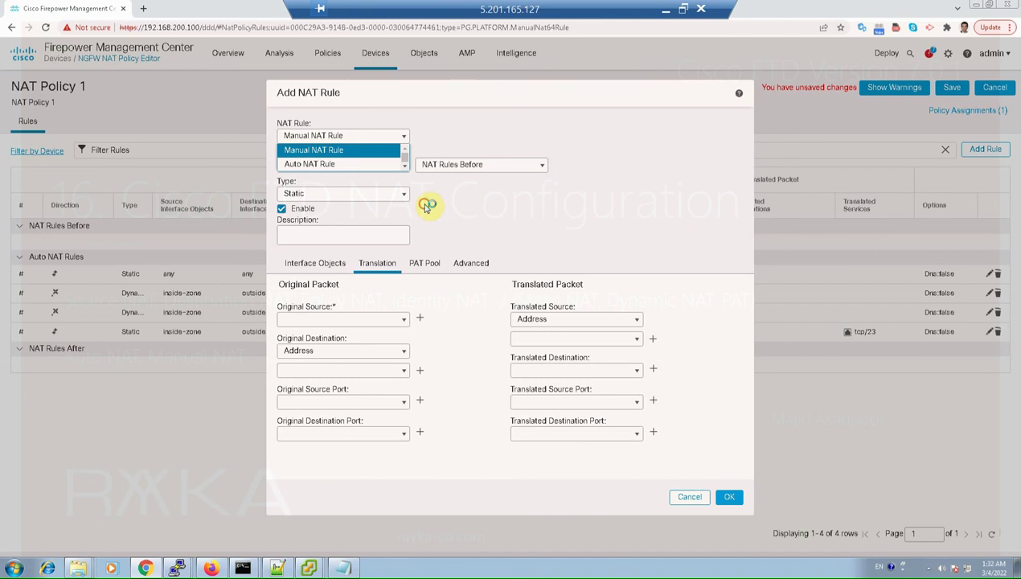
key("Down")
key("Return")
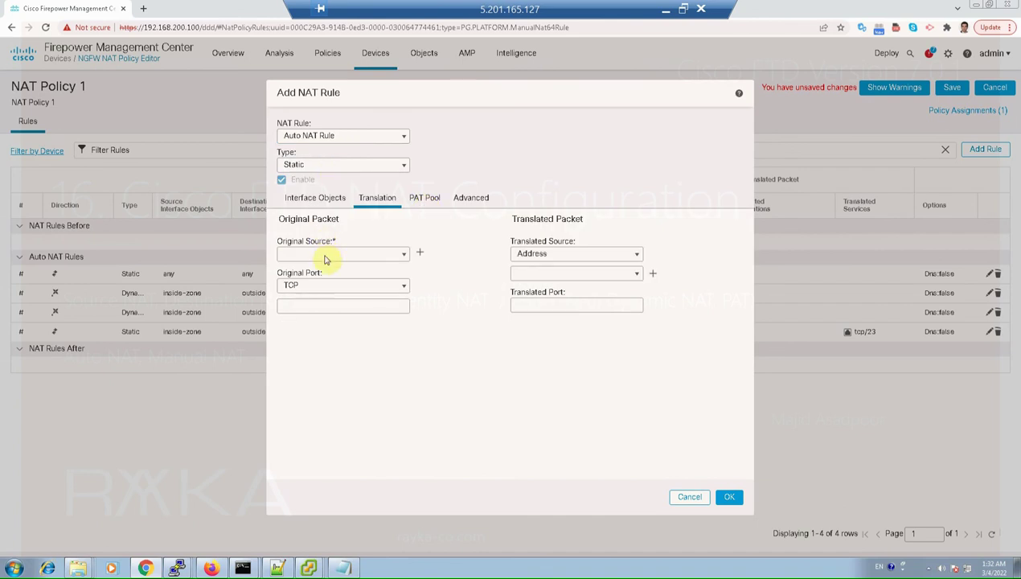
left_click(420, 252)
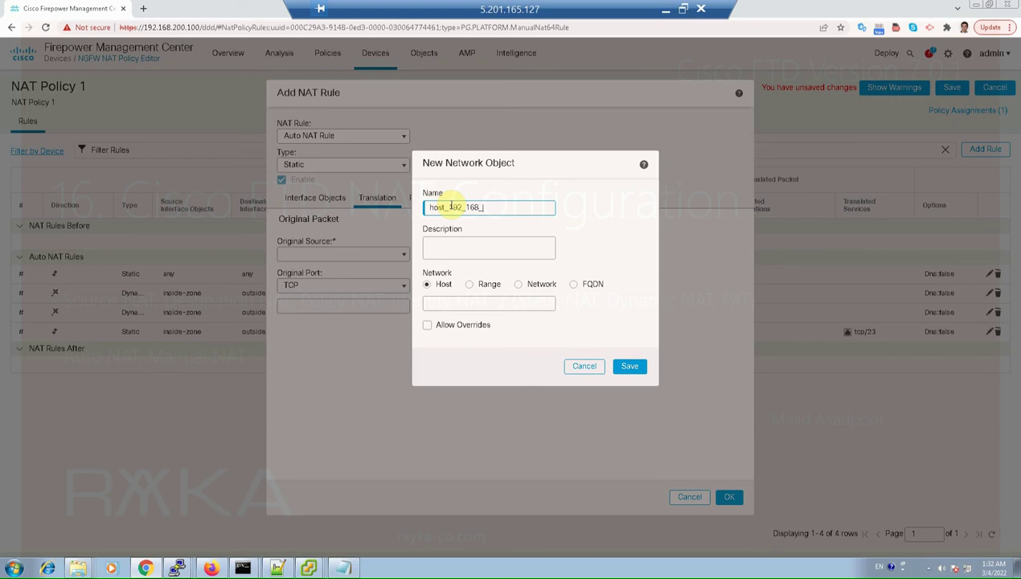
type("12")
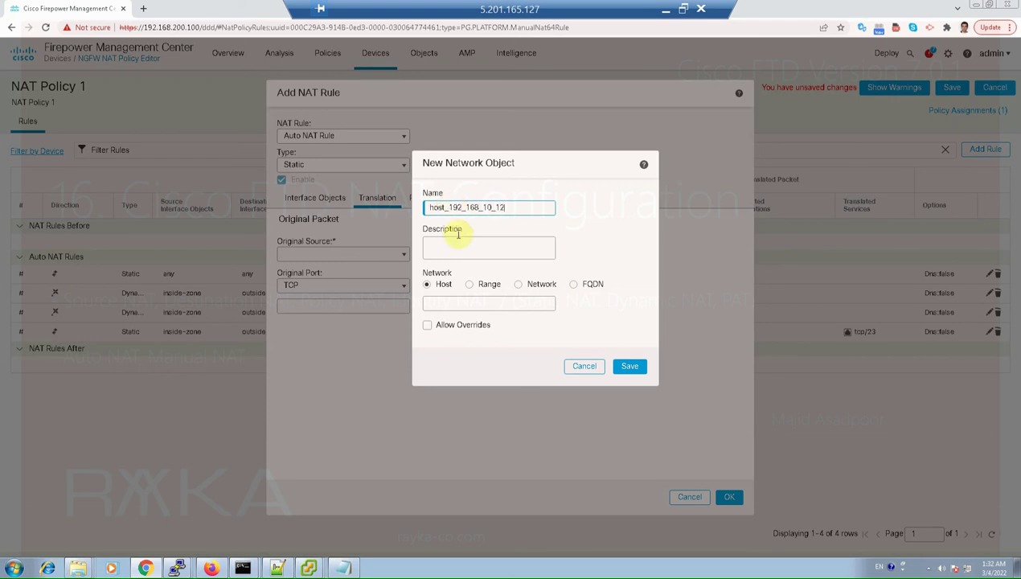
left_click(459, 298)
type("192.168.10.12")
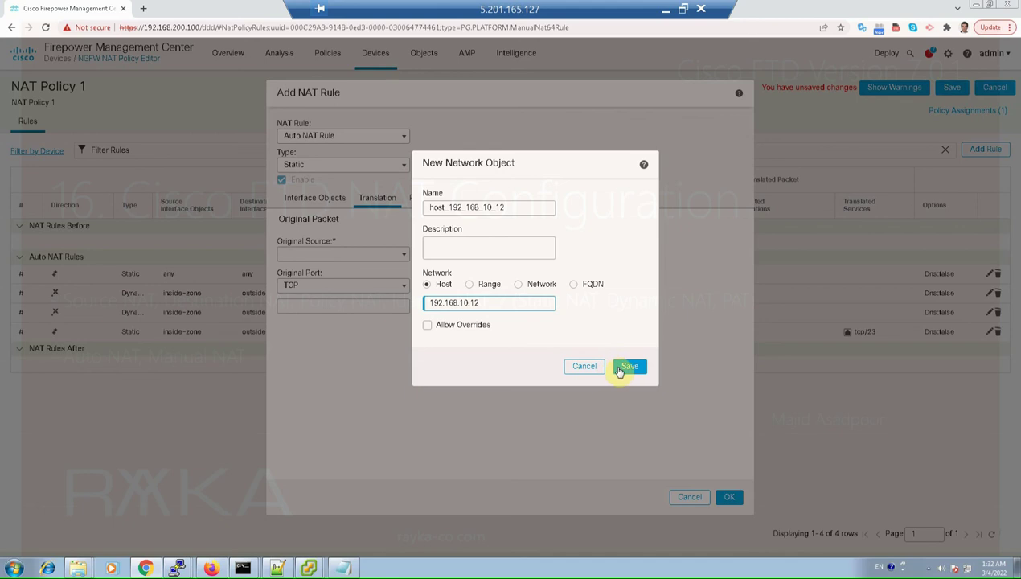
left_click(628, 367)
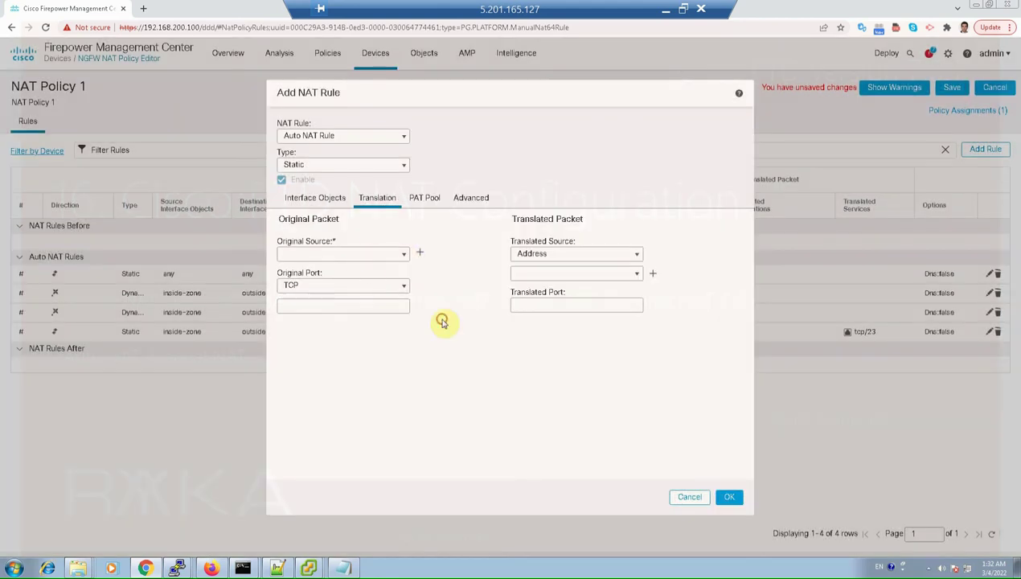
Set the rule to translate host_192_168_10_12 TCP port 22 to the destination interface IP on port 22, and try to confirm it.
left_click(350, 254)
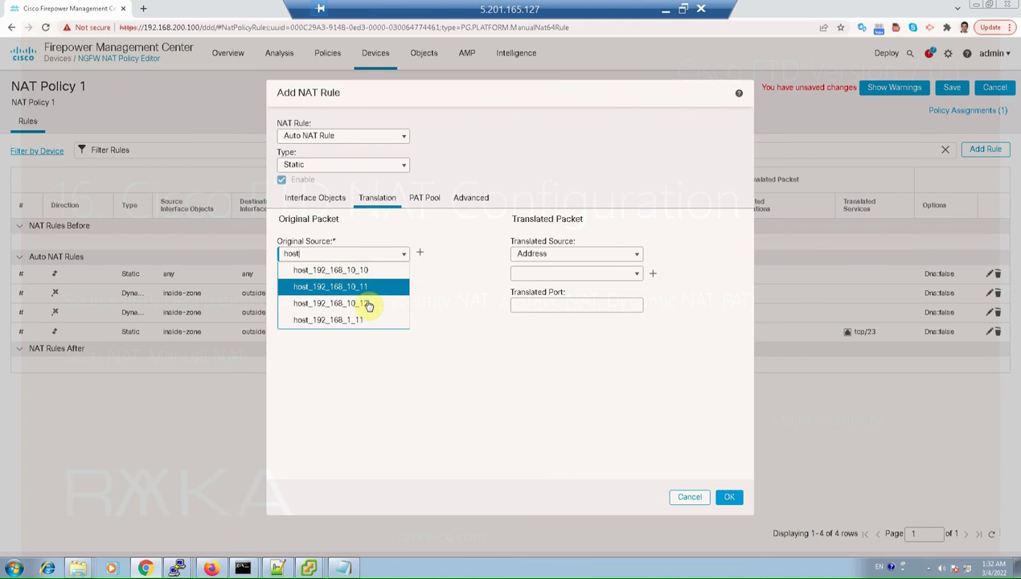
left_click(358, 305)
type("22")
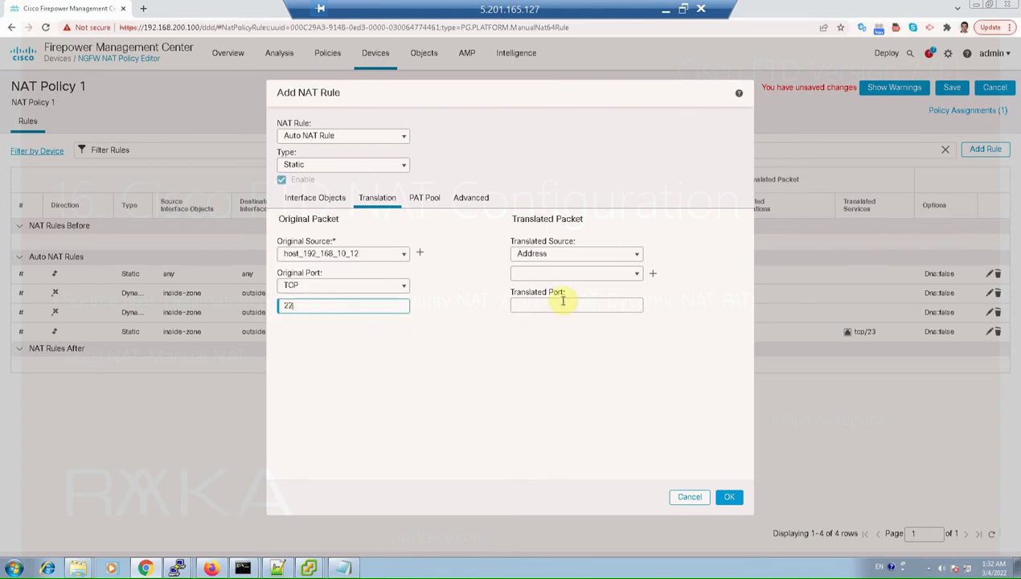
left_click(591, 254)
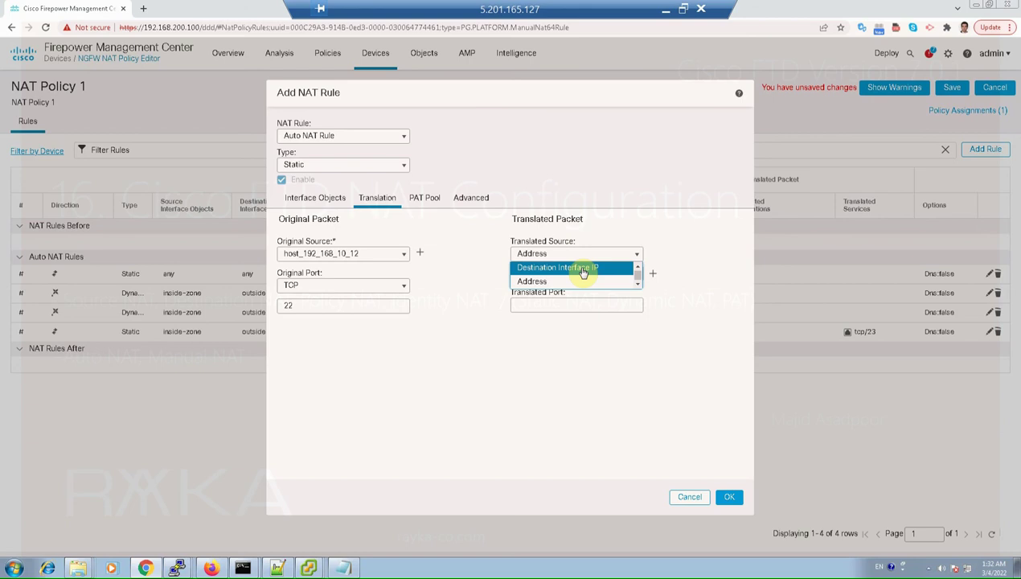
left_click(583, 268)
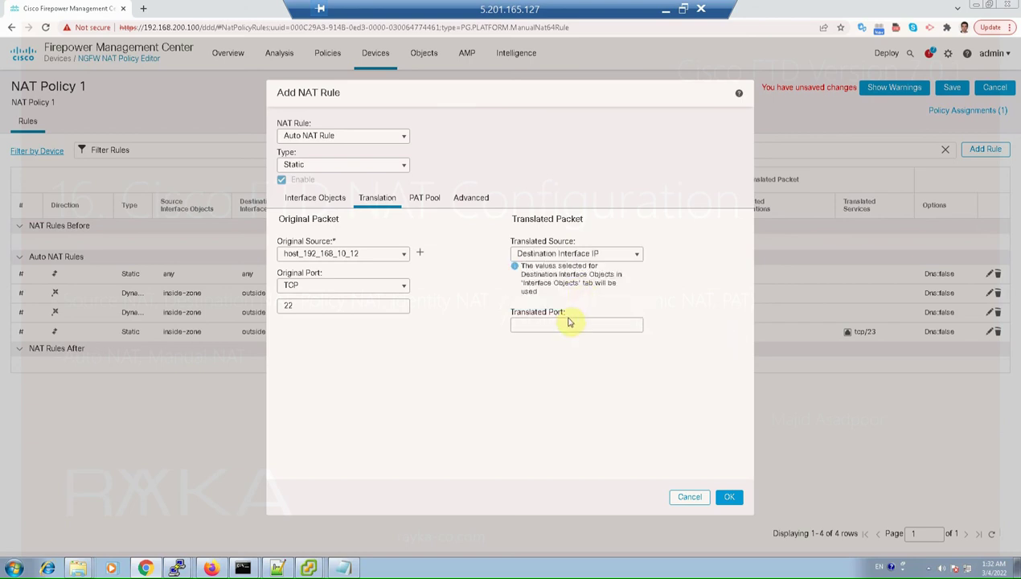
left_click(570, 322)
type("23")
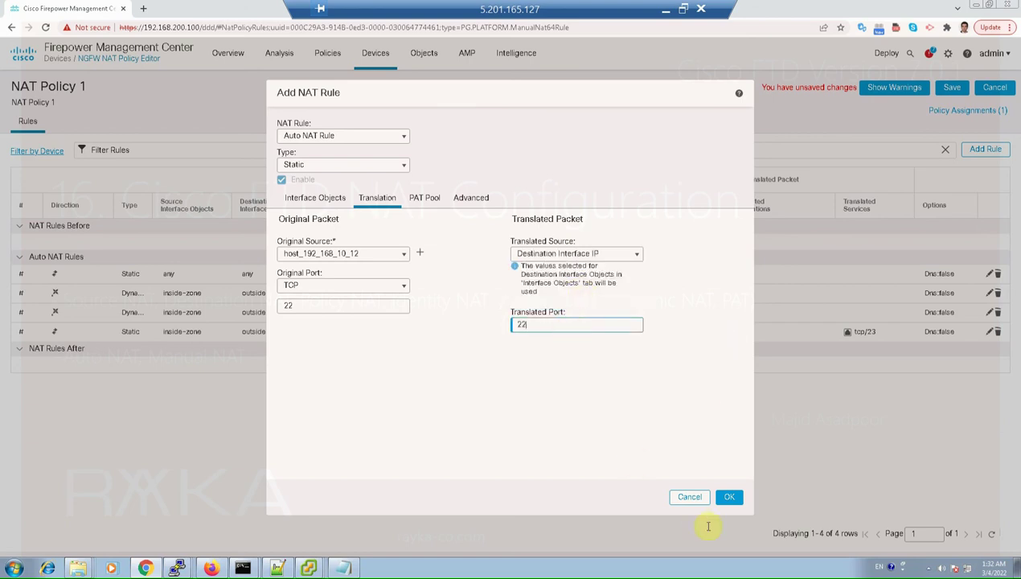
left_click(728, 496)
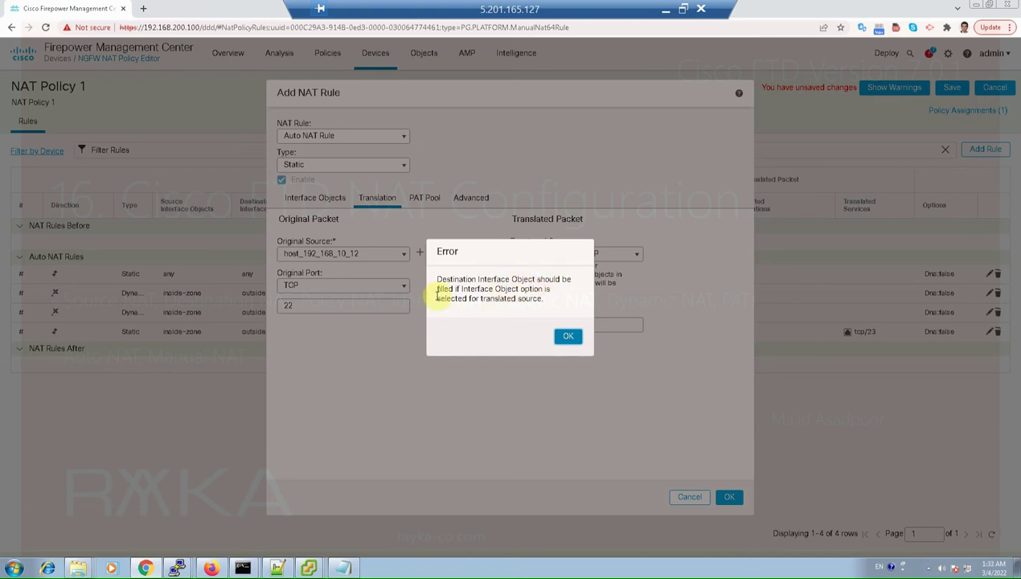
key("Return")
Set inside-zone as the rule's source interface object and outside-zone as its destination interface object, and confirm the rule.
left_click(315, 198)
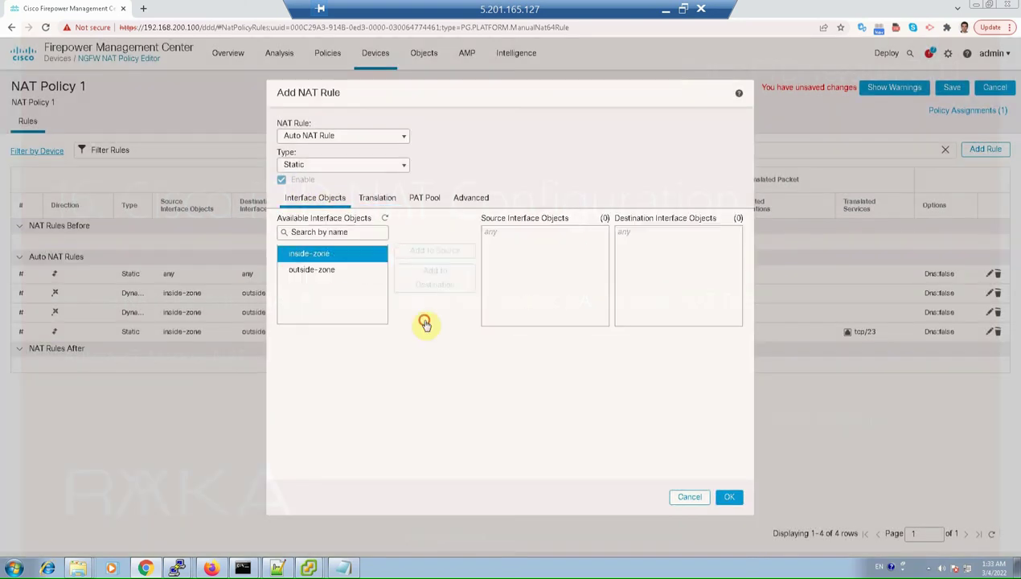
left_click(366, 254)
left_click(435, 251)
left_click(347, 271)
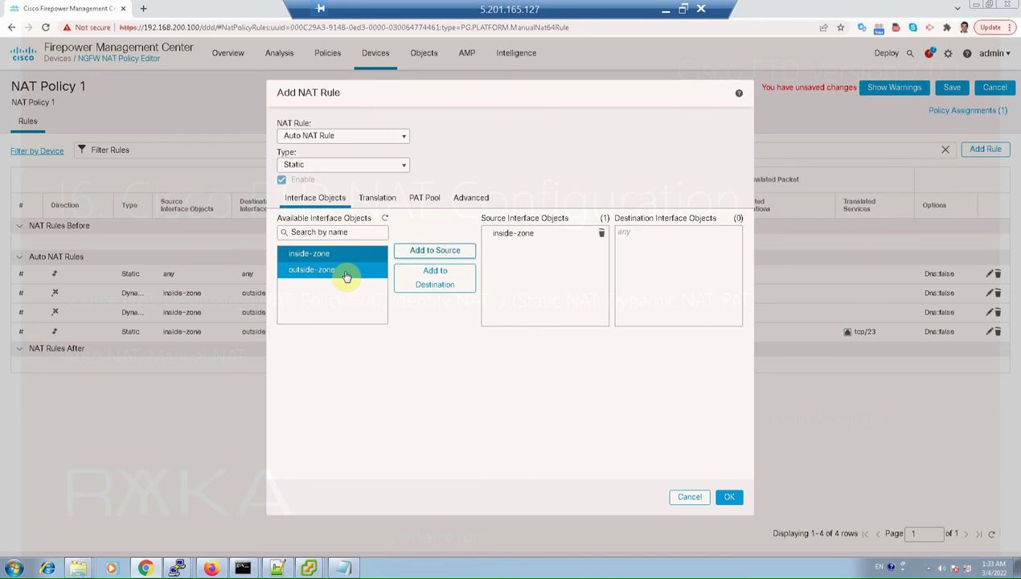
left_click(419, 282)
left_click(377, 199)
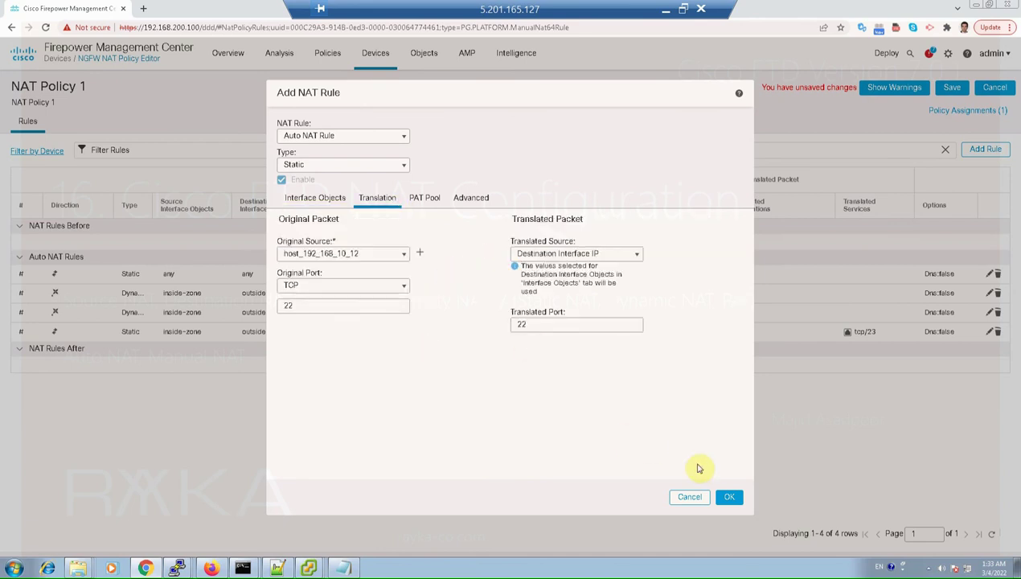
left_click(729, 498)
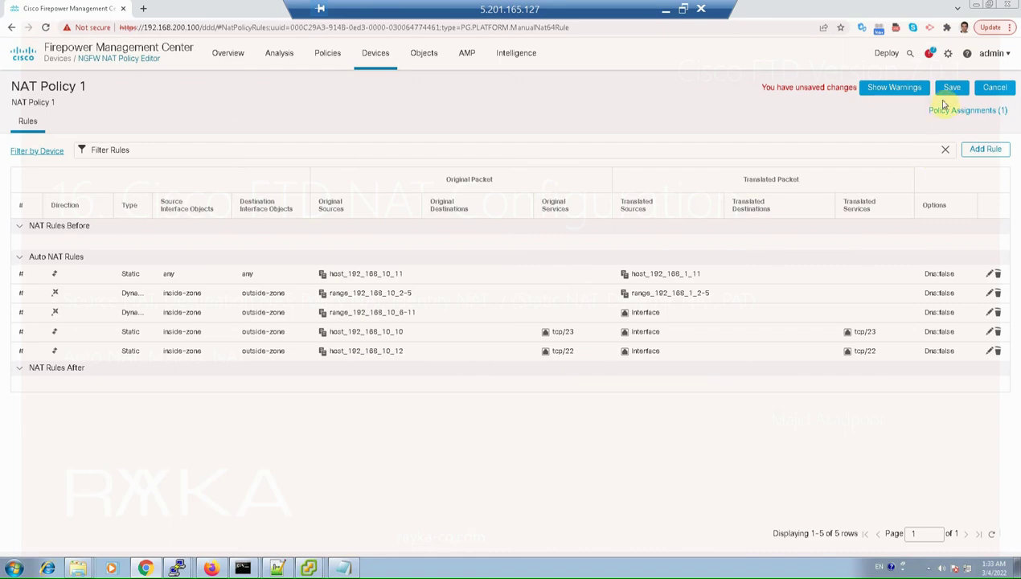
Save NAT Policy 1 and deploy the pending changes to device 192.168.200.101.
left_click(952, 88)
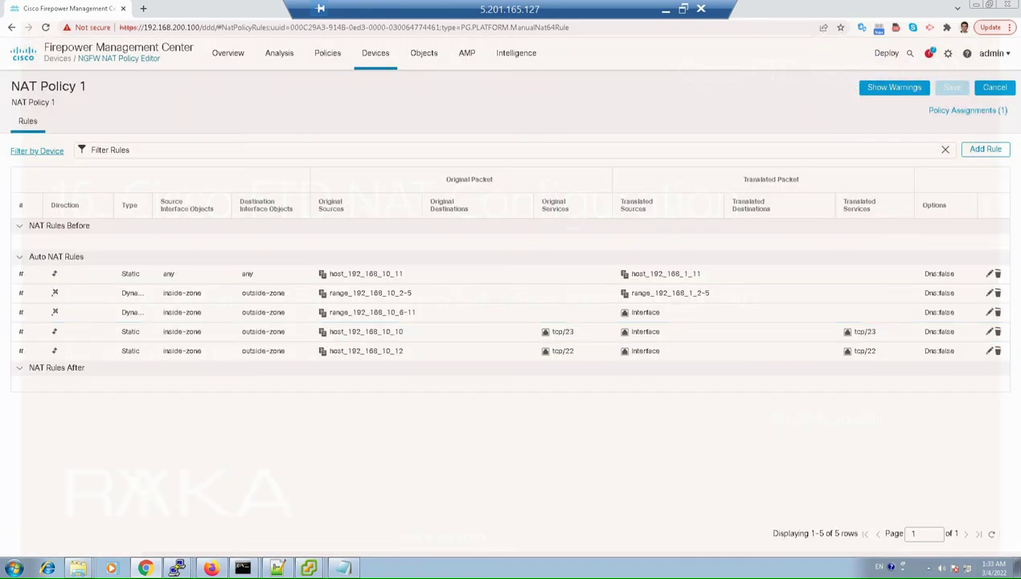
mouse_move(887, 53)
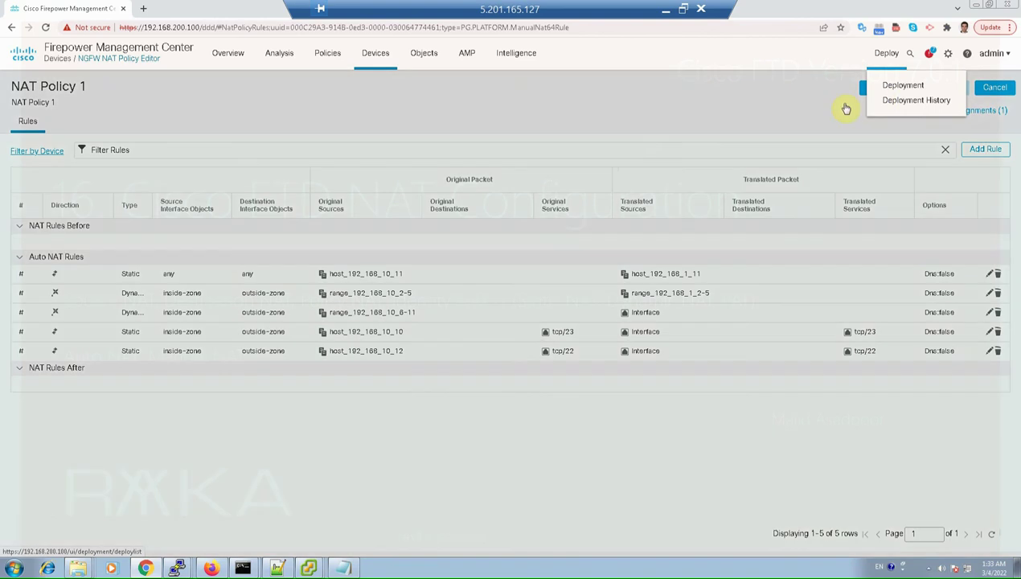
left_click(899, 86)
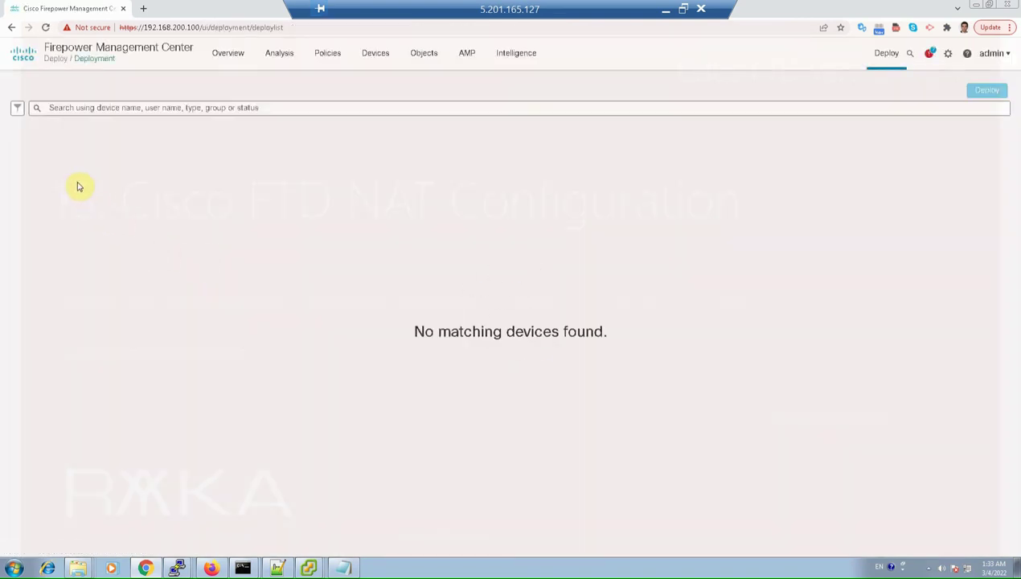
left_click(38, 144)
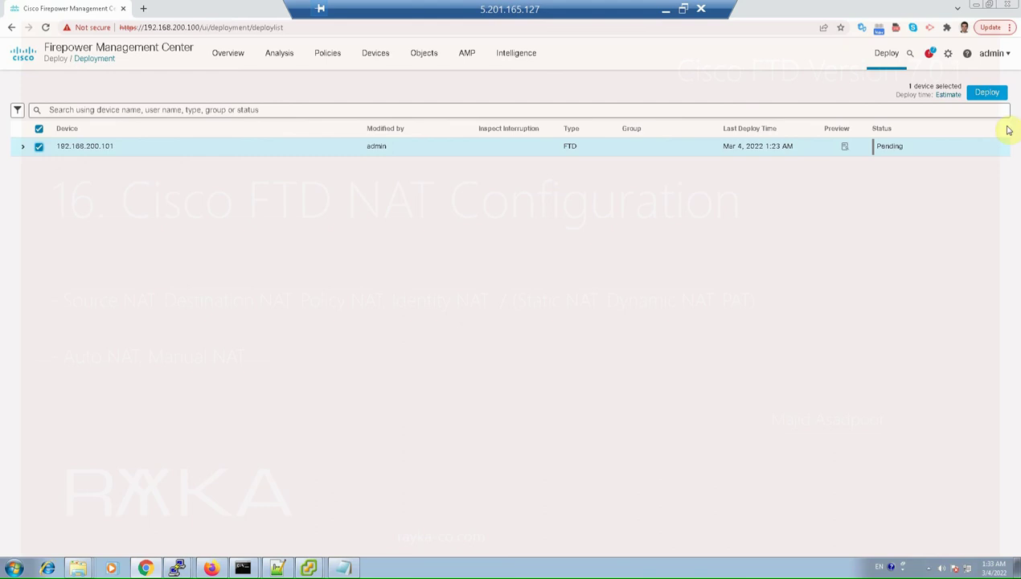
left_click(988, 92)
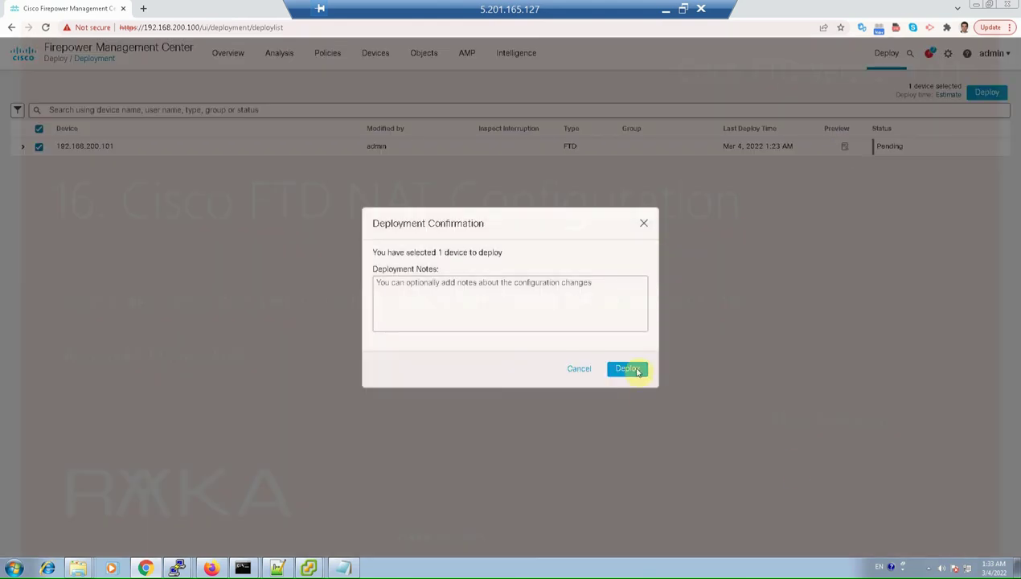
left_click(628, 369)
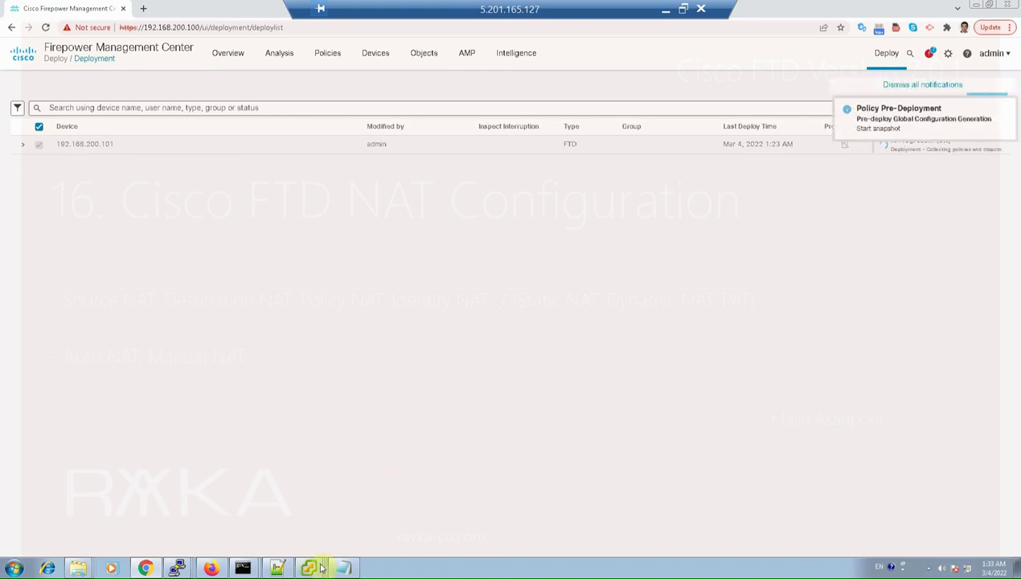
In the Debian10_Internal virtual machine console, set the ens32 address to 192.168.10.12/24 in /etc/network/interfaces and save the file.
mouse_move(320, 568)
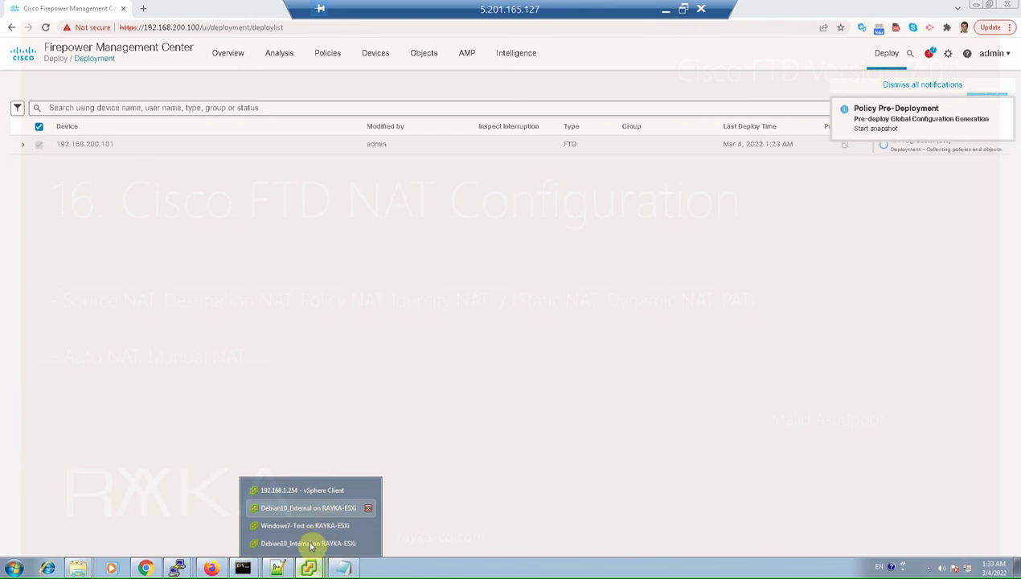
mouse_move(308, 543)
left_click(317, 381)
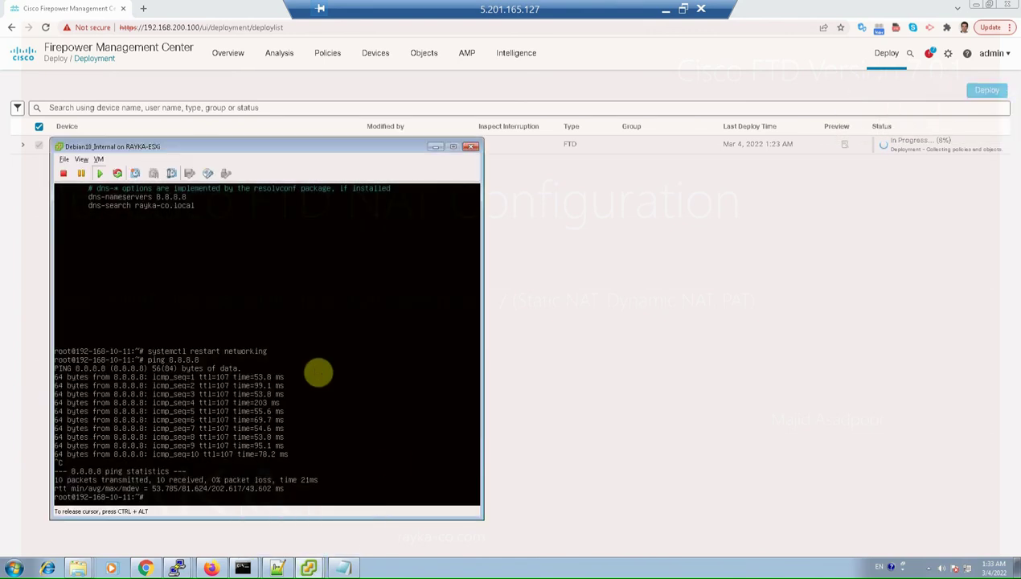
key("Up")
key("Up")
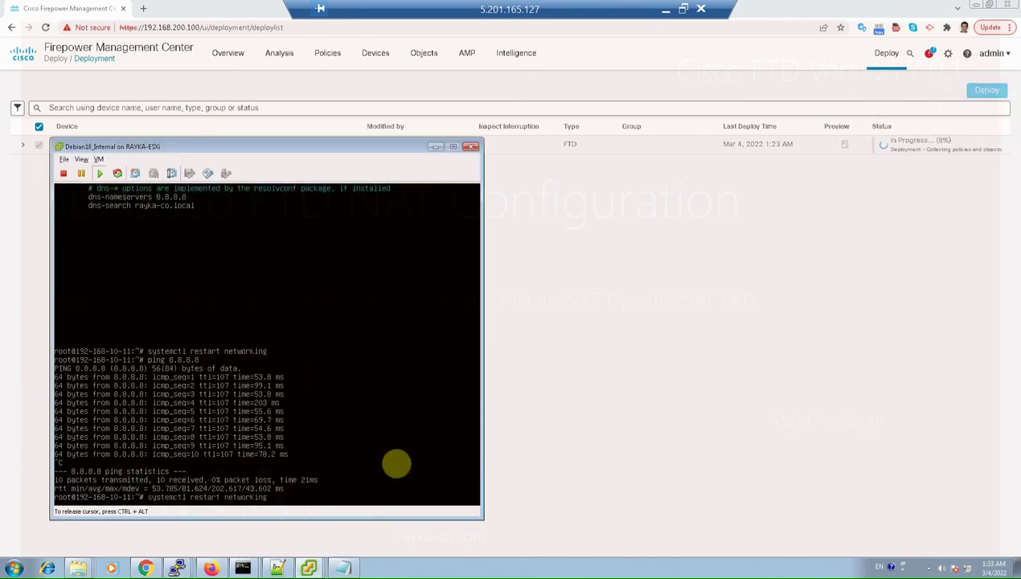
key("Up")
key("Return")
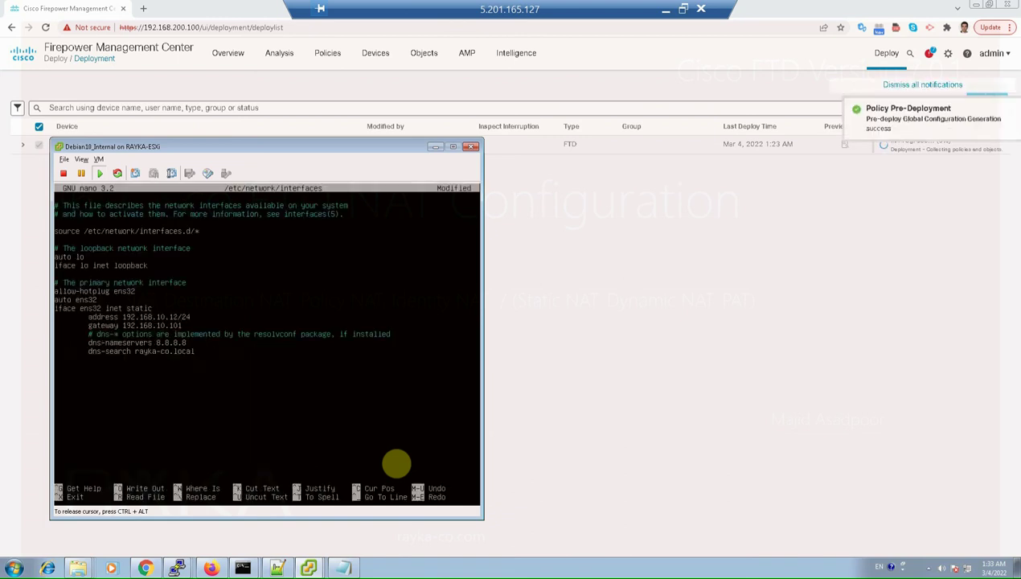
key("ctrl+x")
key("n")
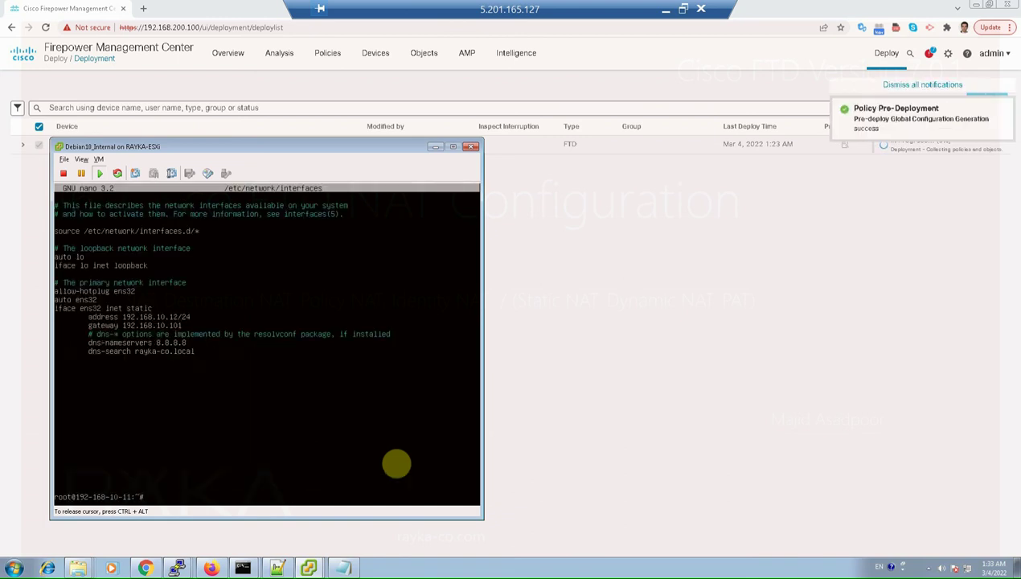
Restart the Debian machine's networking service with systemctl restart networking.
key("Up")
key("Up")
key("Up")
key("Up")
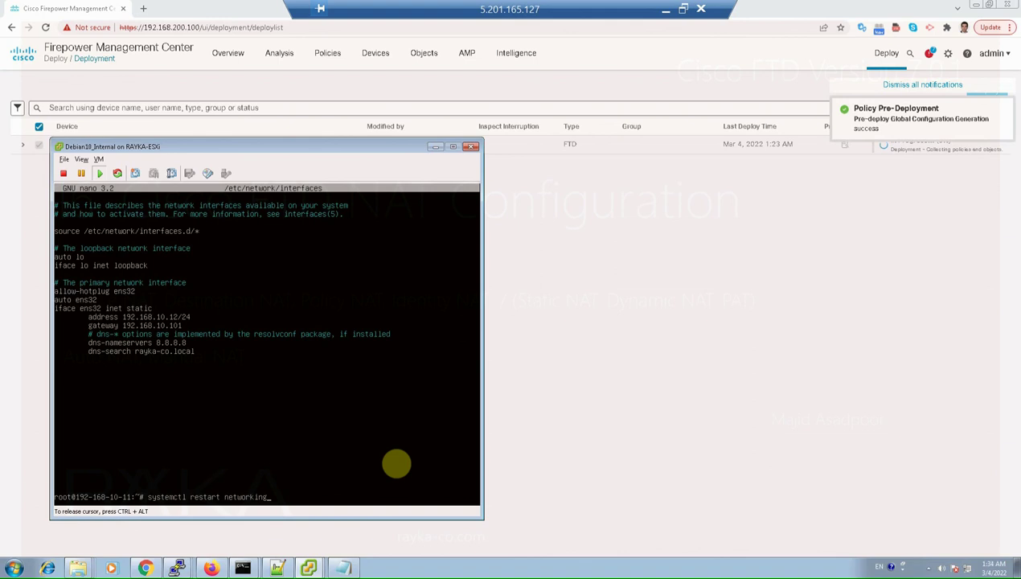
key("Return")
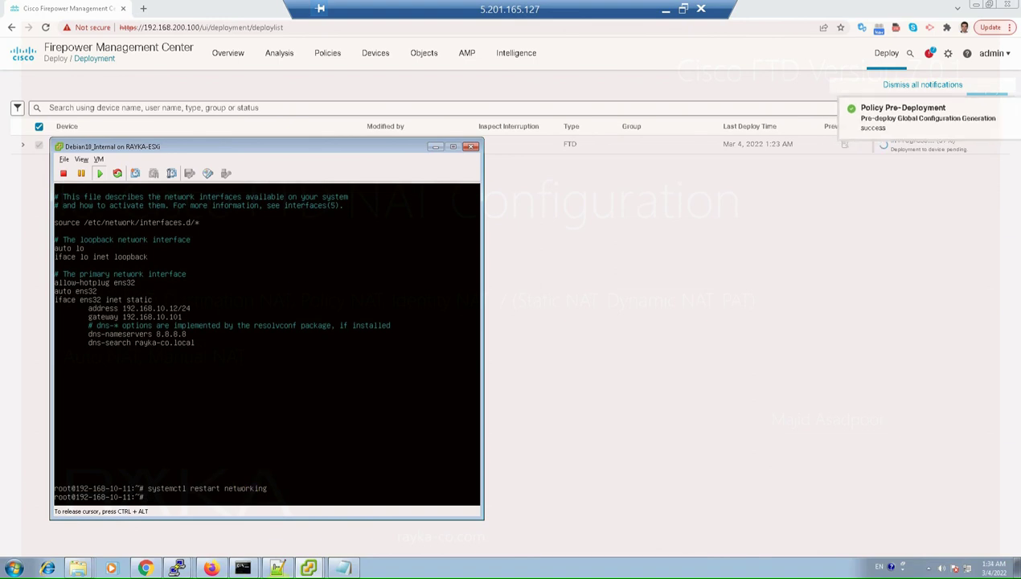
Switch to the Windows7-Test virtual machine console and check its IP configuration.
mouse_move(243, 568)
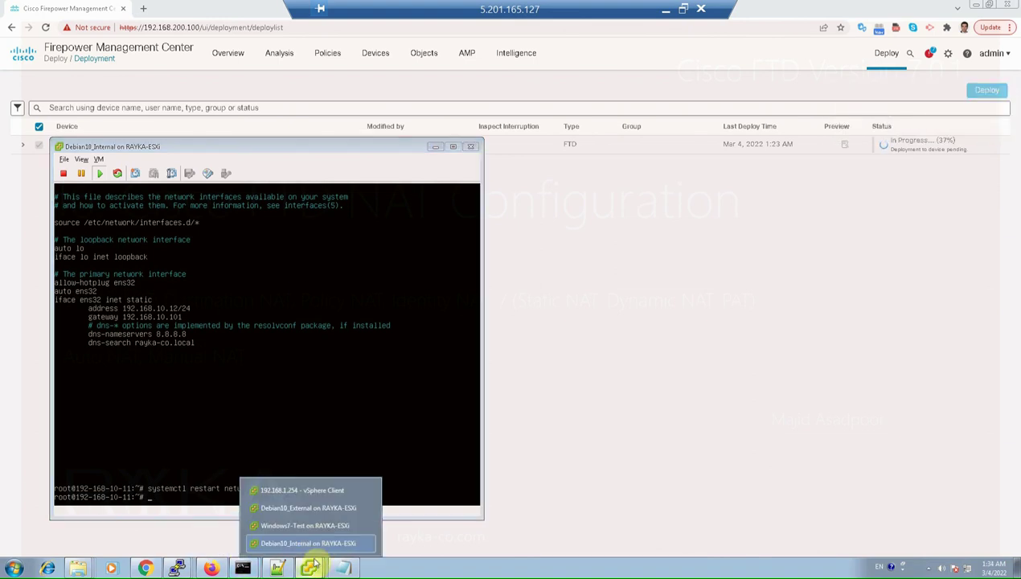
left_click(310, 527)
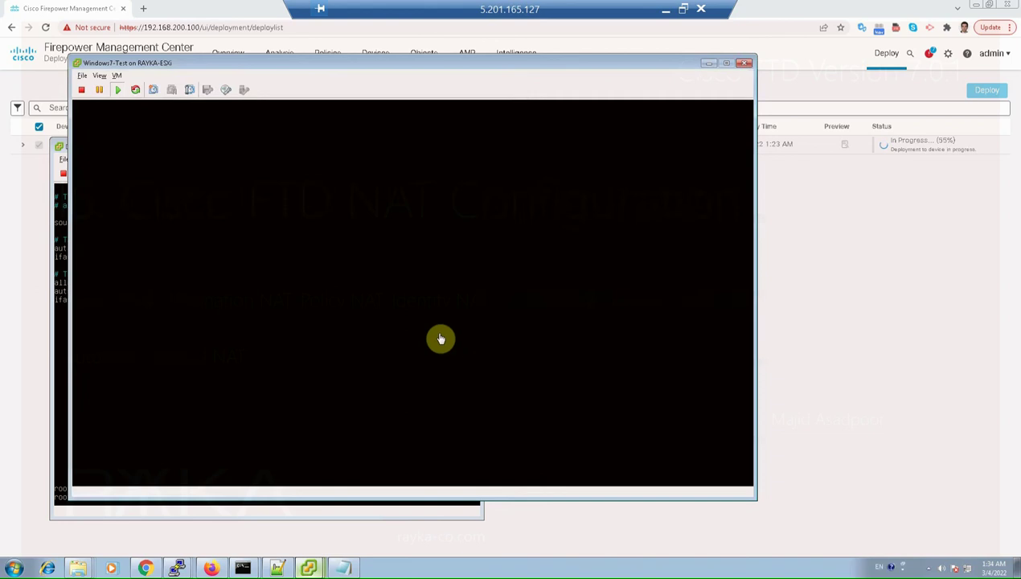
type("ig")
key("Return")
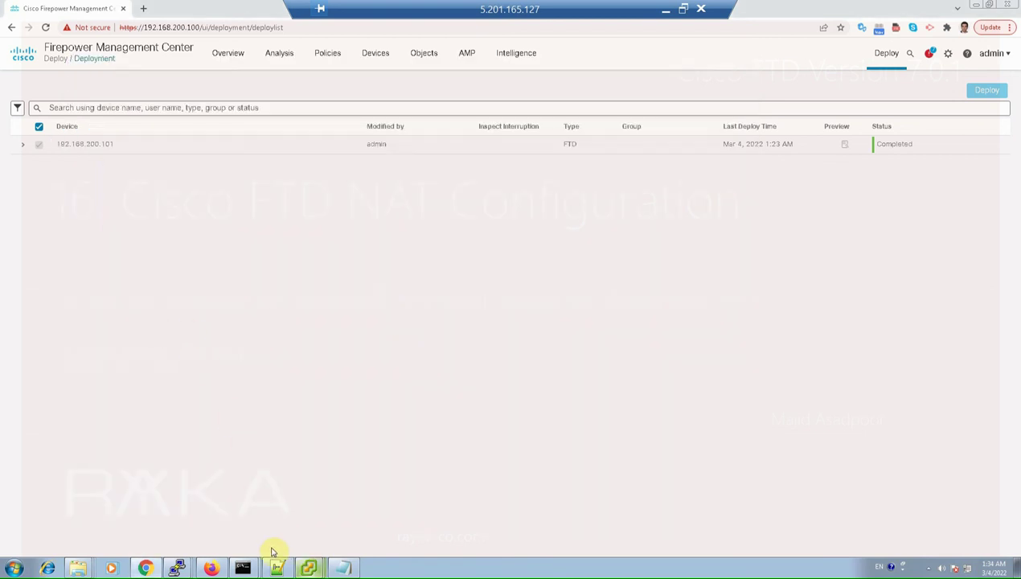
Open a new PuTTY session to 192.168.1.101 using Telnet to test the port 23 forwarding.
left_click(15, 568)
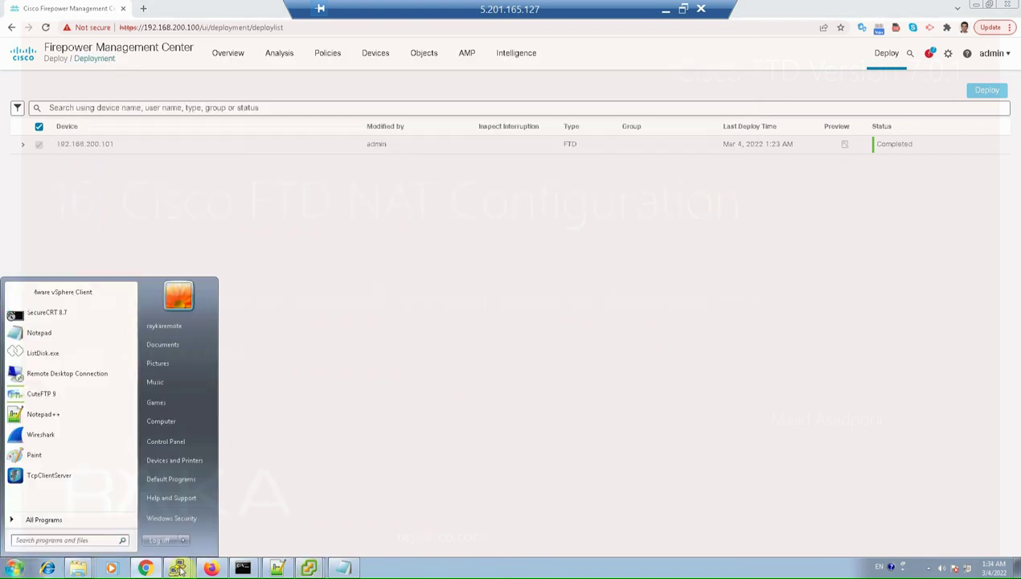
right_click(179, 568)
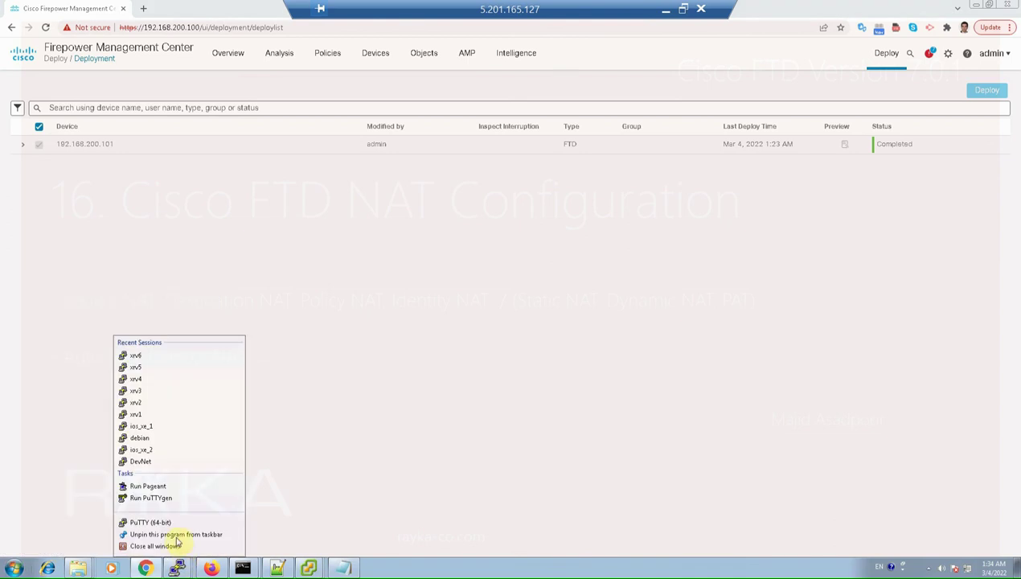
left_click(169, 521)
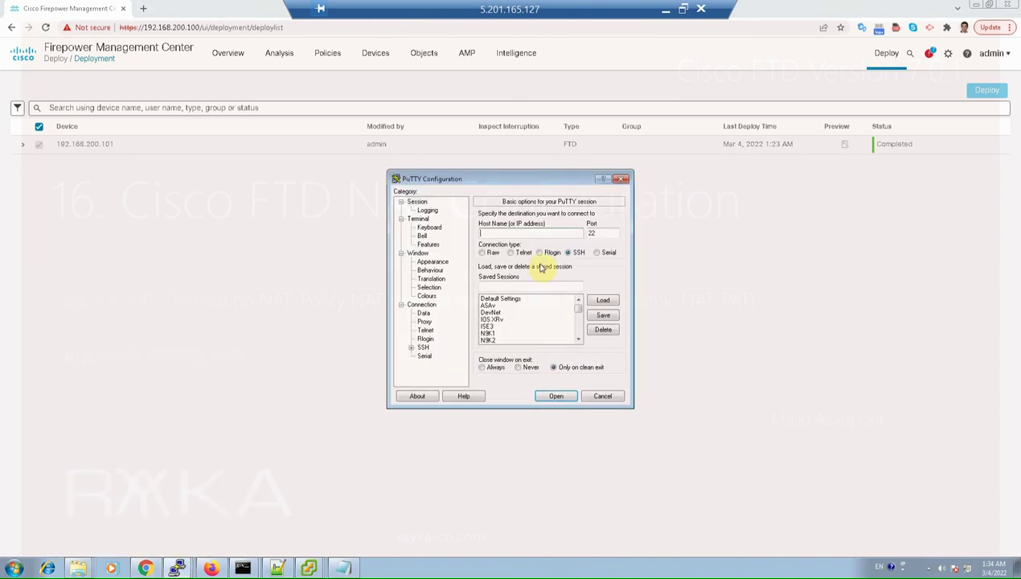
key("Tab")
left_click(518, 254)
left_click(512, 232)
left_click(555, 397)
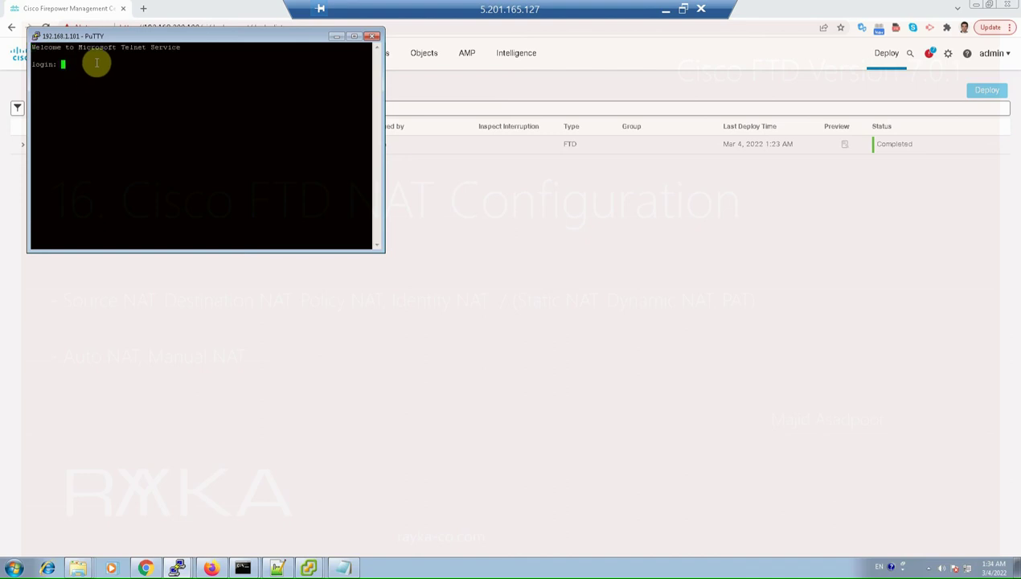
Examine the welcome banner of the Telnet session and close the session.
left_click_drag(119, 50, 173, 63)
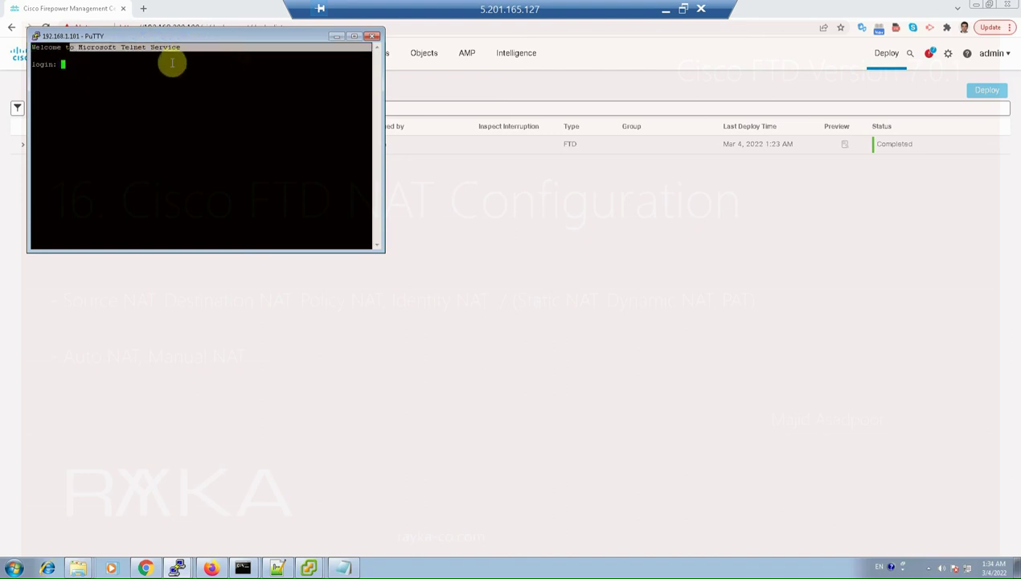
left_click(373, 38)
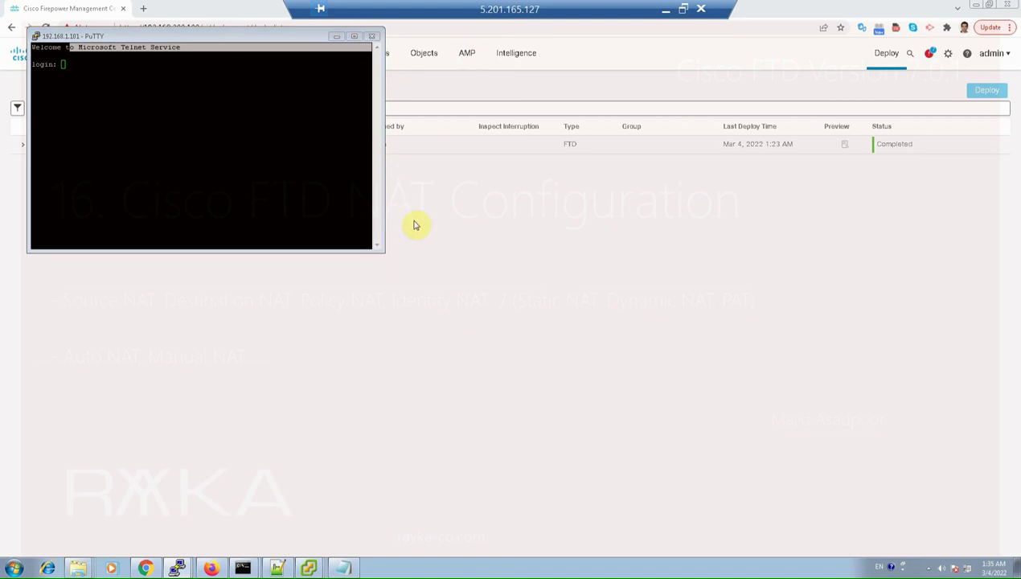
key("Escape")
left_click(225, 459)
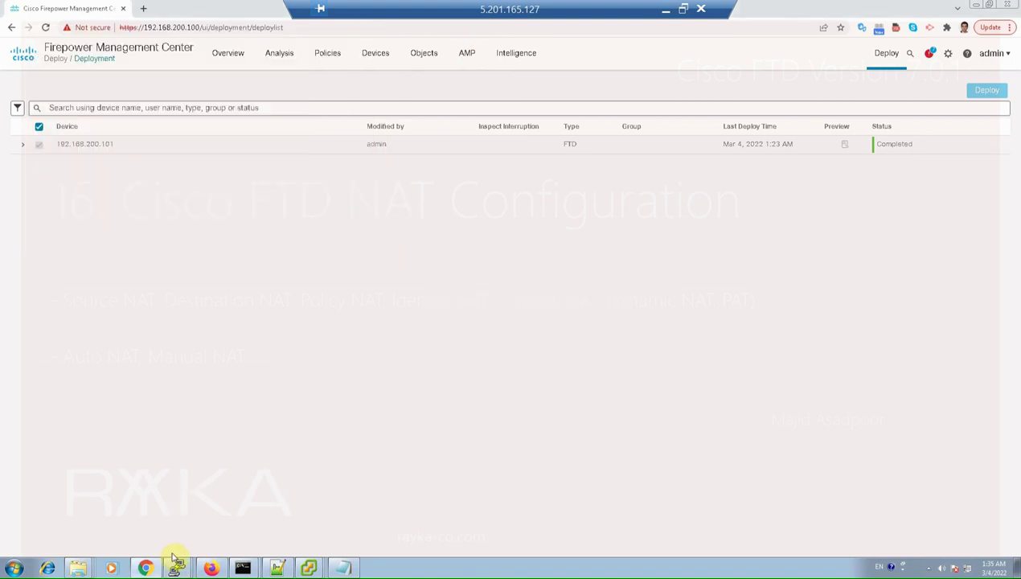
Open a new PuTTY session to 192.168.1.101 using SSH on port 22.
left_click(173, 559)
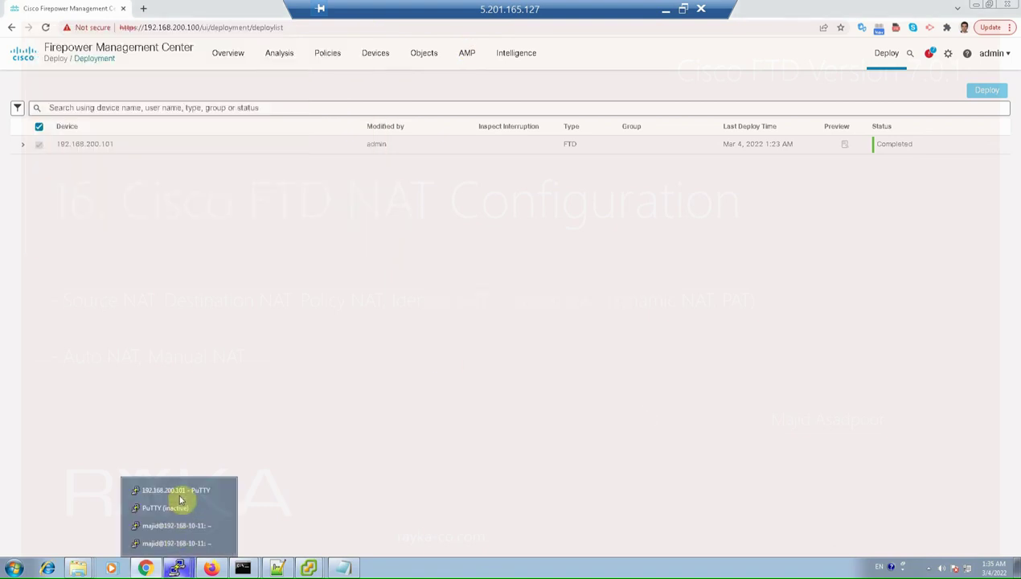
right_click(175, 565)
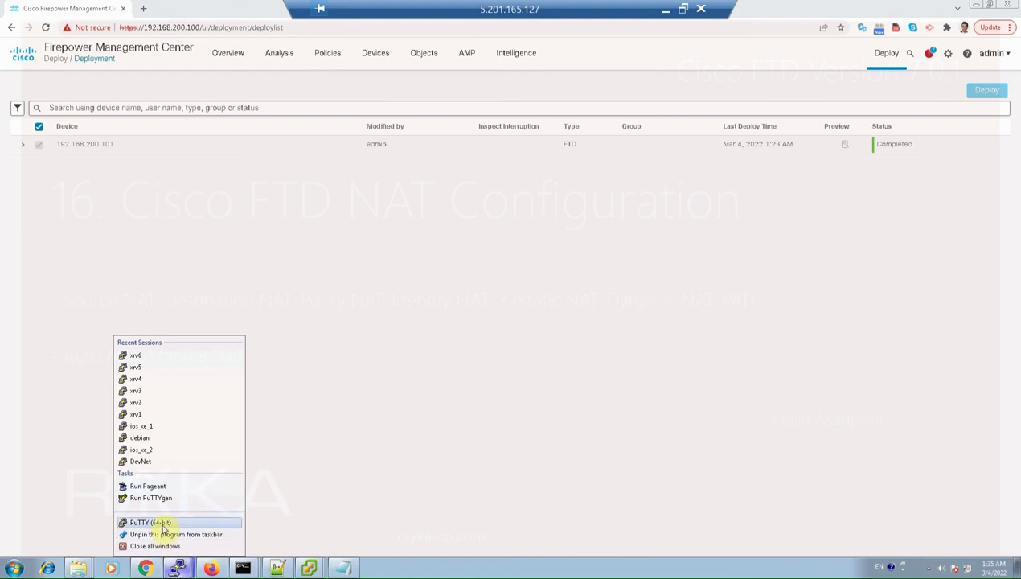
left_click(161, 522)
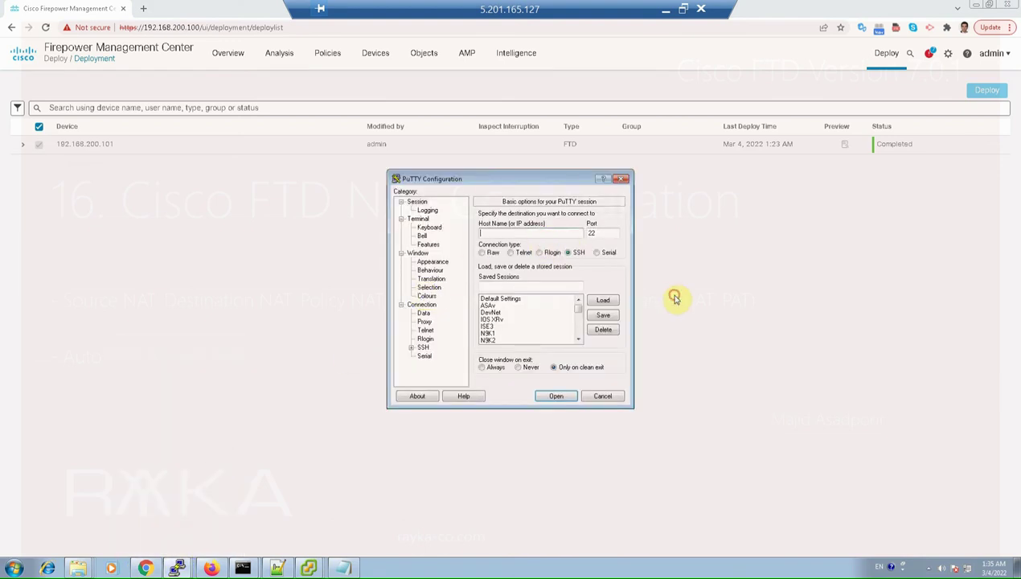
type("192.168.1.101")
left_click(549, 396)
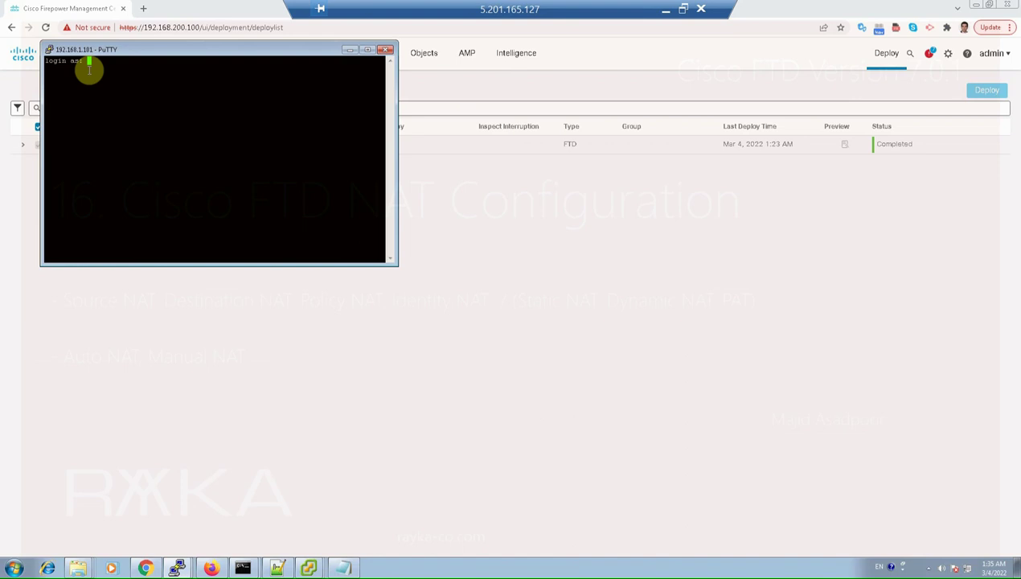
Log in to the SSH session with the account's username and password, and check the host name in the shell prompt.
type("majid")
key("Return")
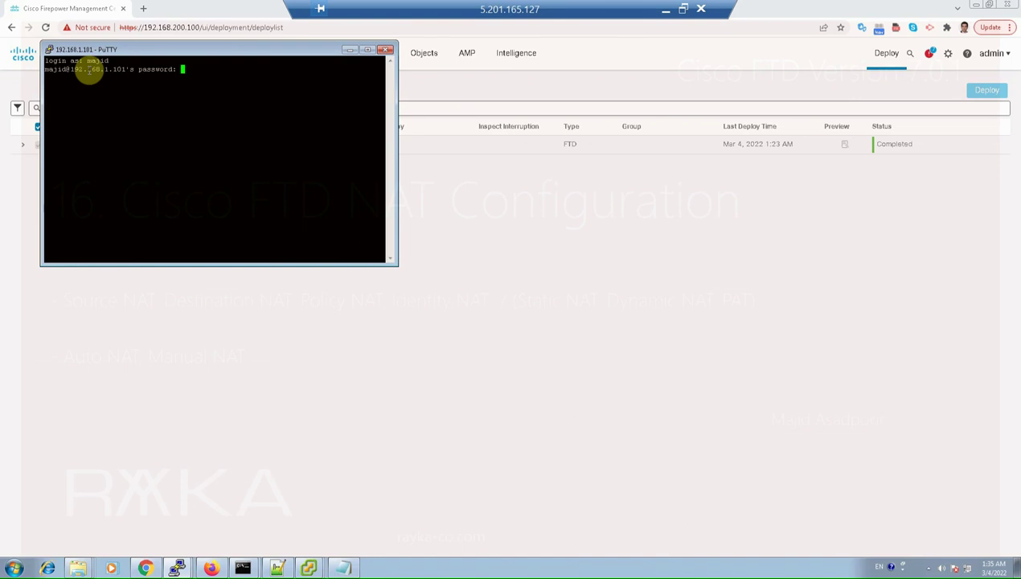
key("Return")
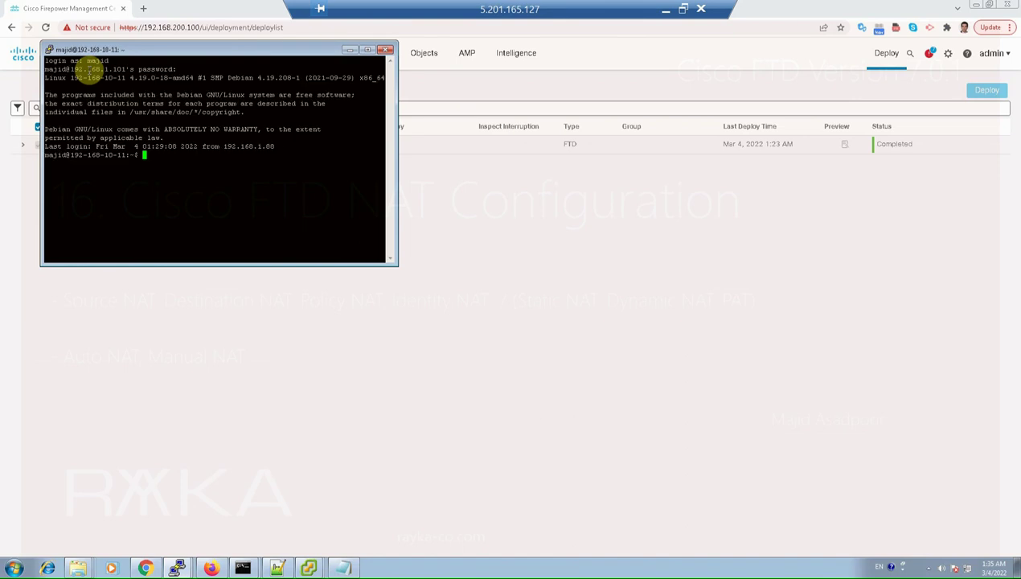
left_click_drag(74, 155, 126, 155)
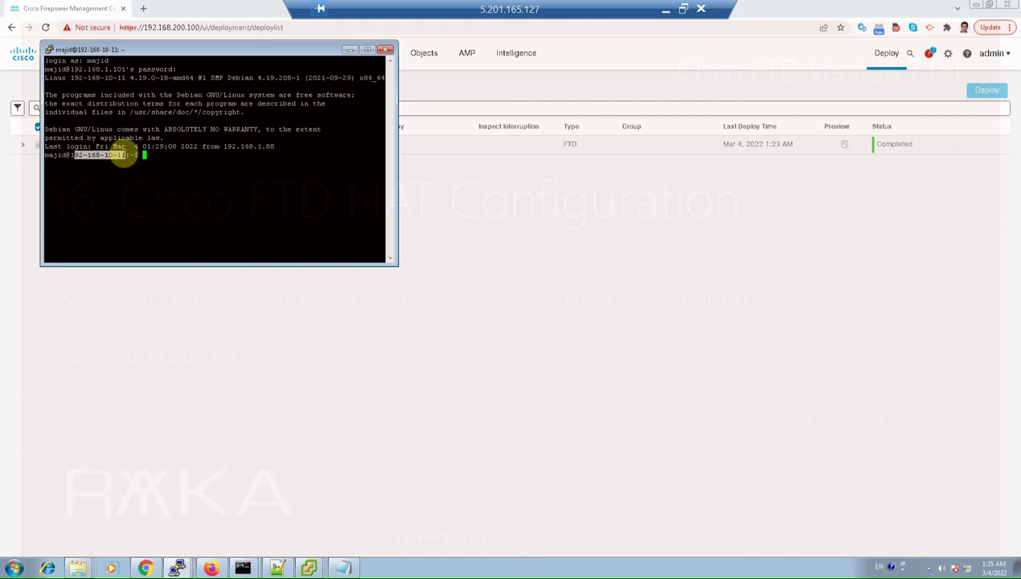
left_click(196, 201)
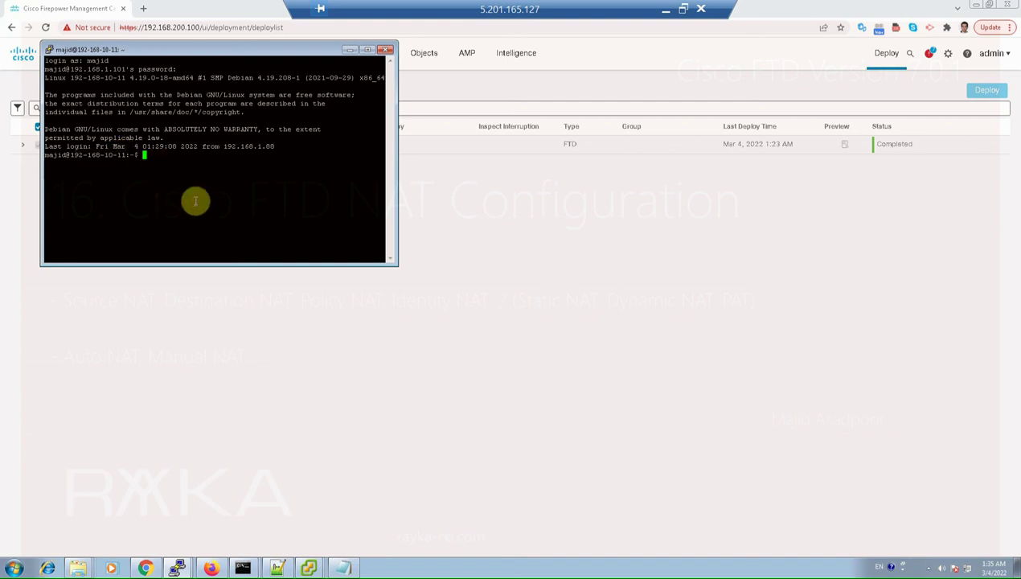
List the SSH host's network interfaces with ip a and highlight the IPv4 address of ens32.
type("ip a")
key("Return")
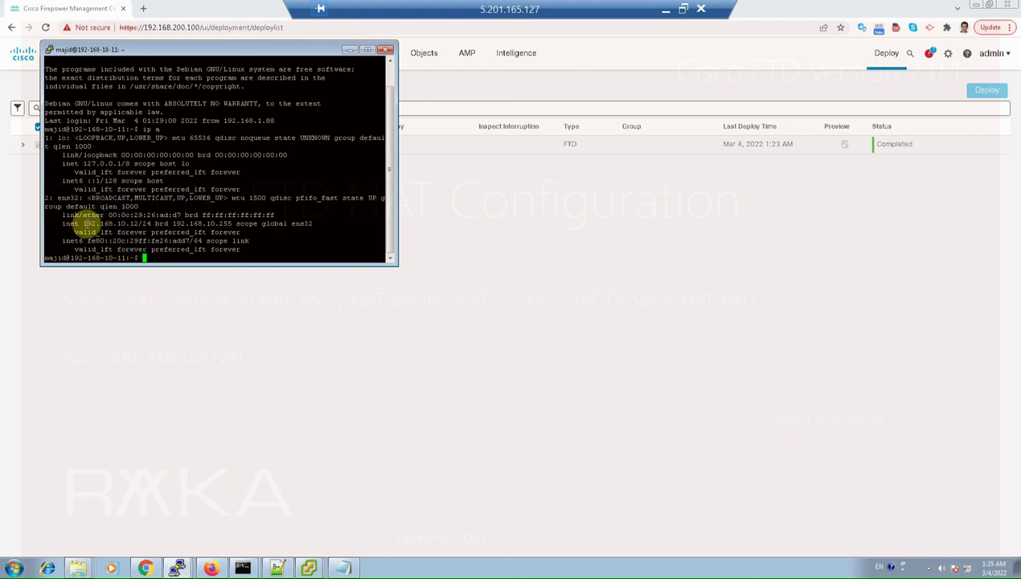
left_click_drag(85, 224, 139, 225)
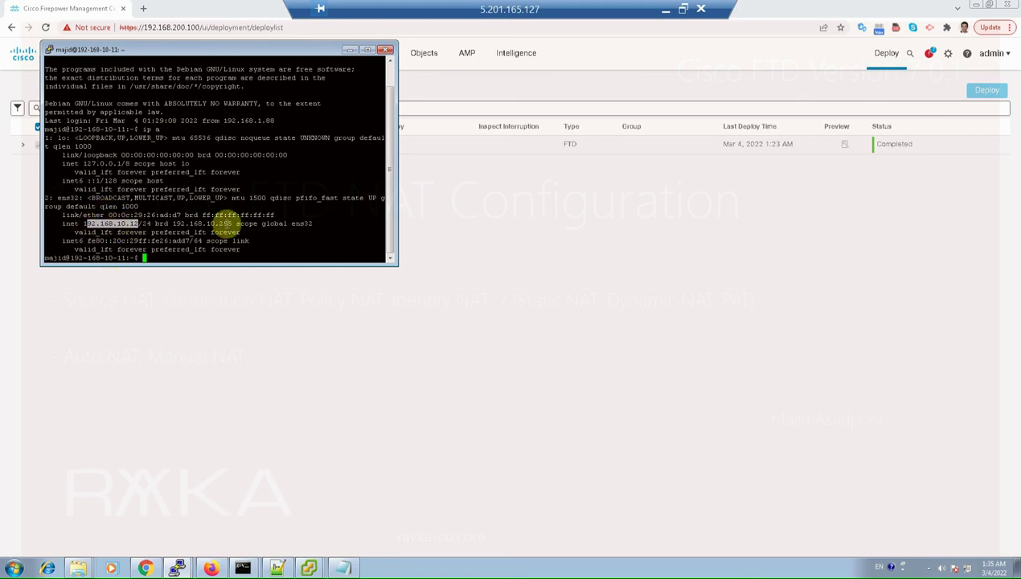
Review the Policy NAT example in the NAT examples image and the insert category choices of the manual NAT rule.
key("alt+Tab")
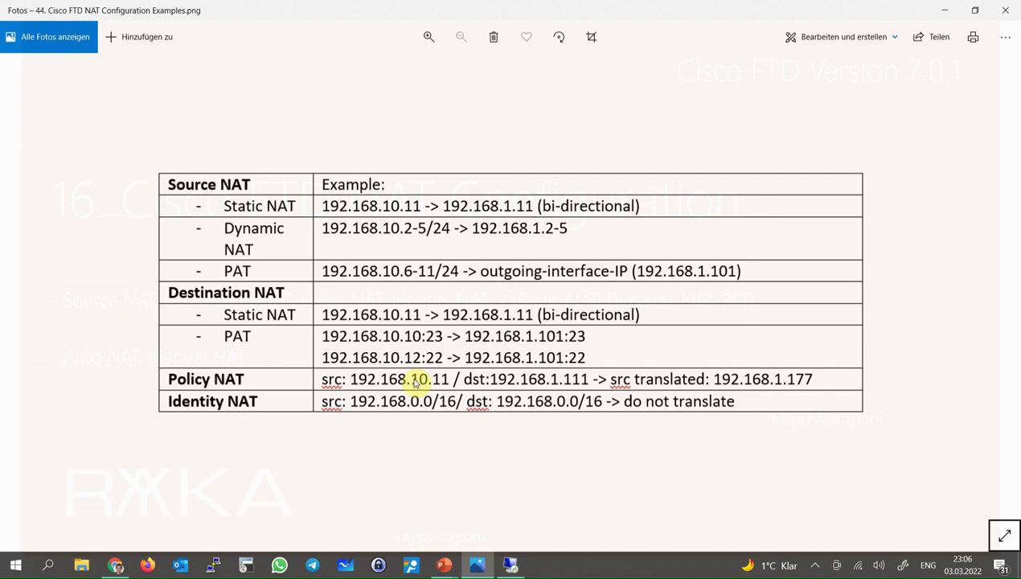
left_click(496, 566)
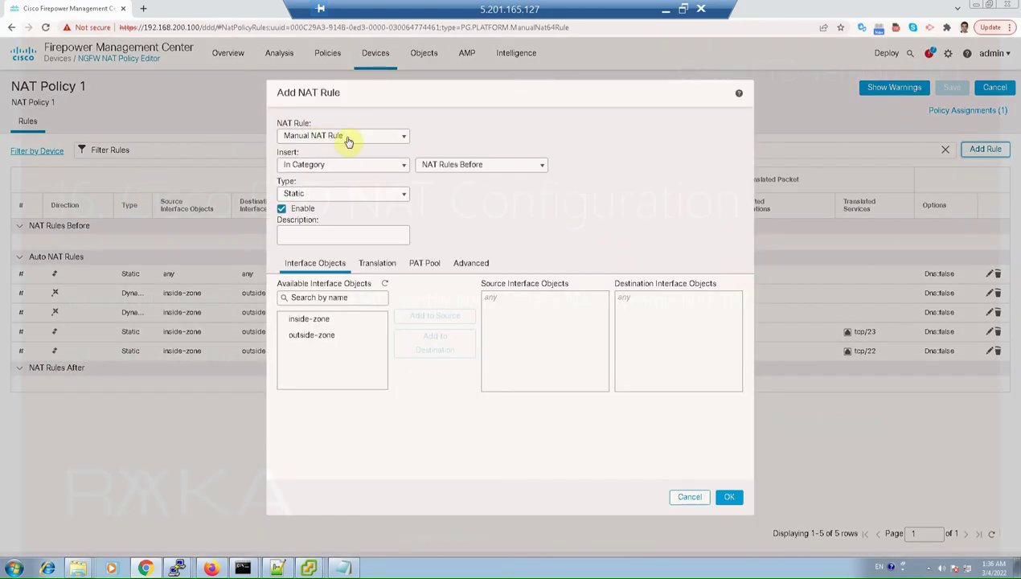
left_click(497, 169)
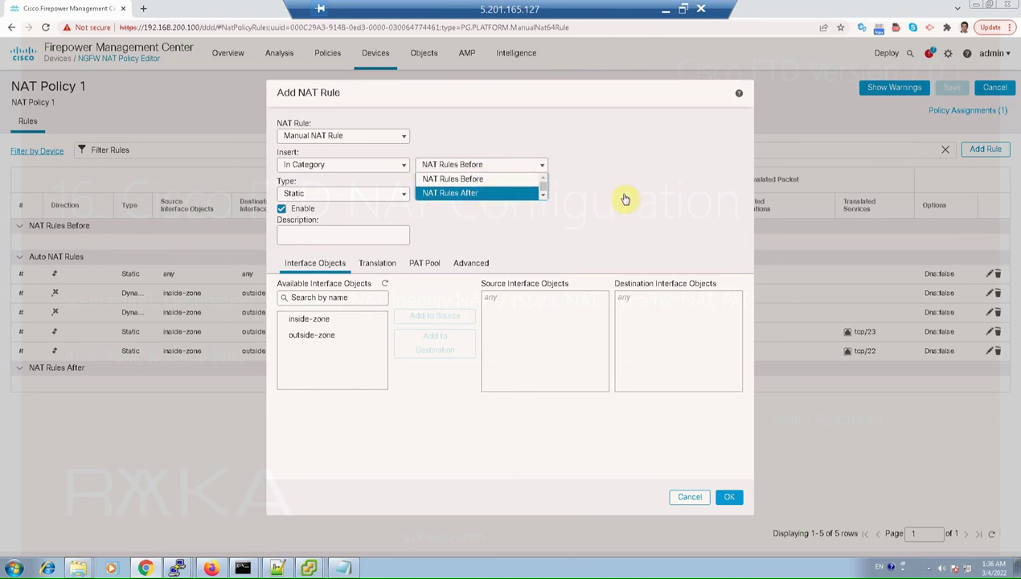
left_click(778, 245)
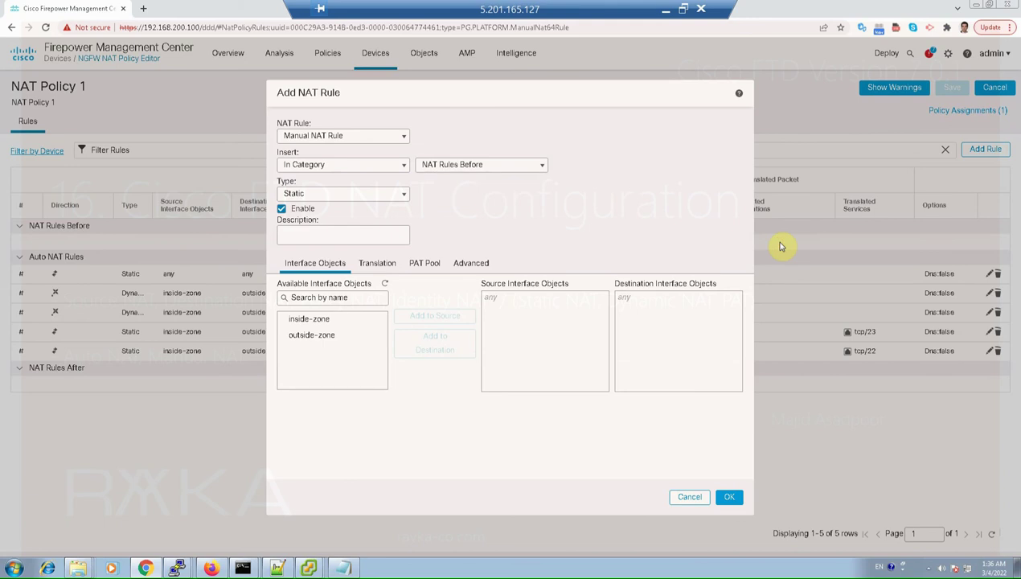
left_click(477, 166)
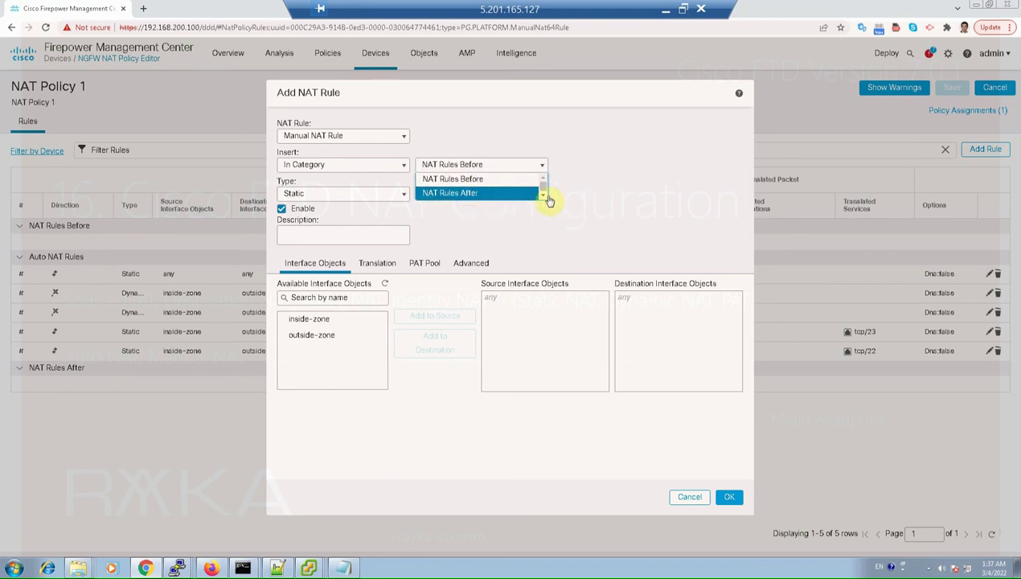
left_click(768, 256)
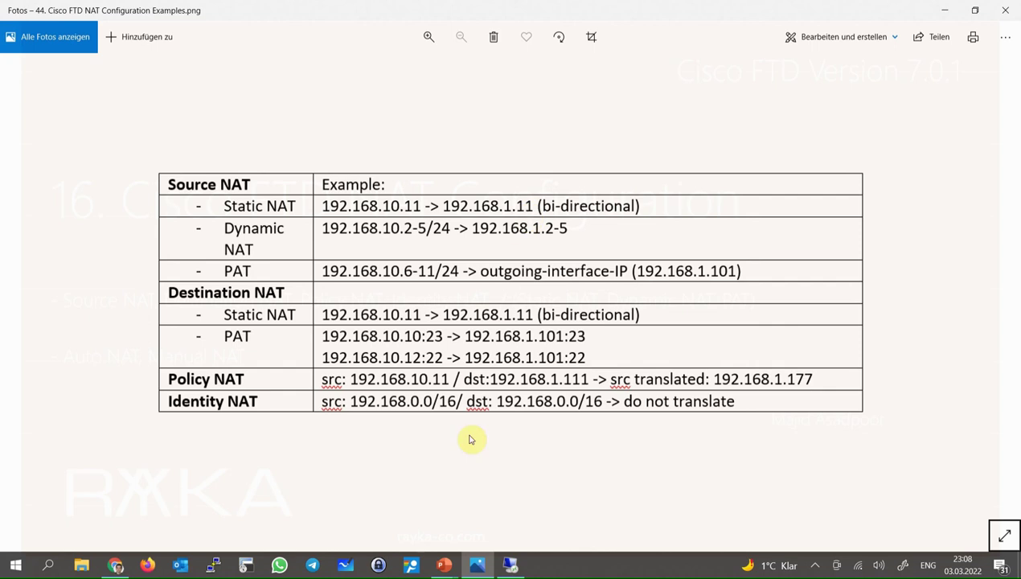
Assign inside-zone as source interface object and outside-zone as destination interface object of the manual static NAT rule.
left_click(506, 565)
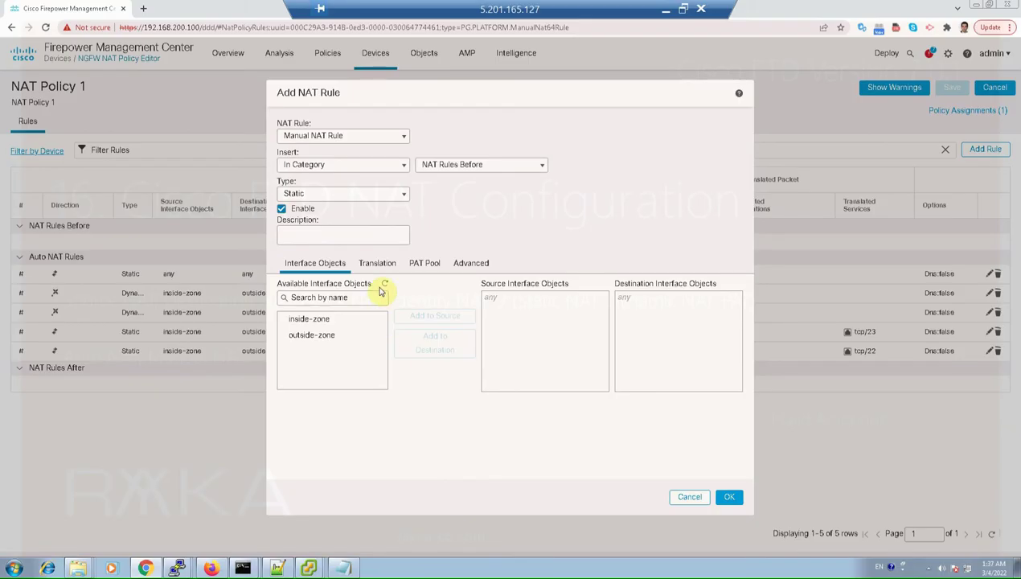
left_click(357, 319)
left_click(325, 322)
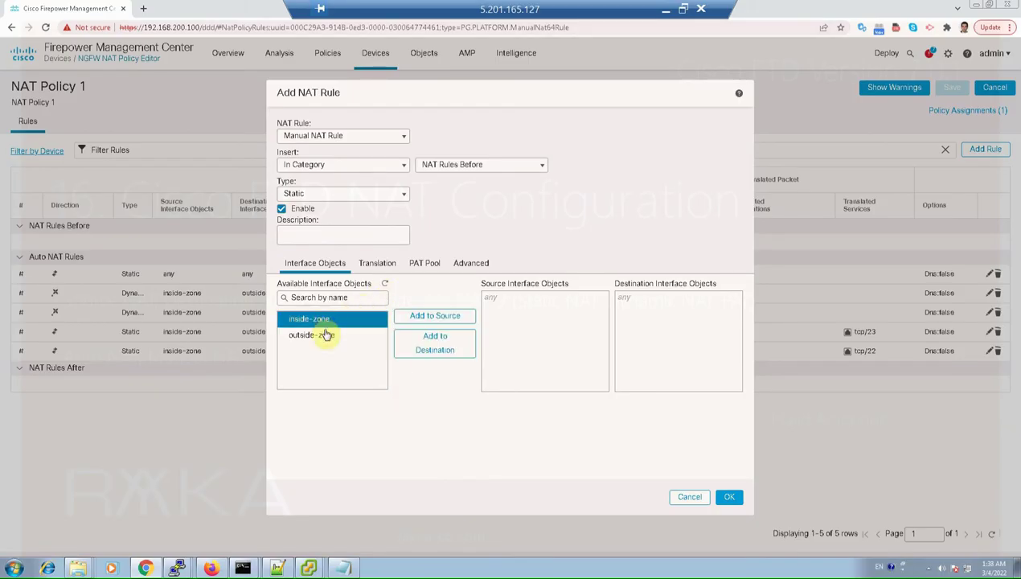
left_click(435, 315)
left_click(322, 334)
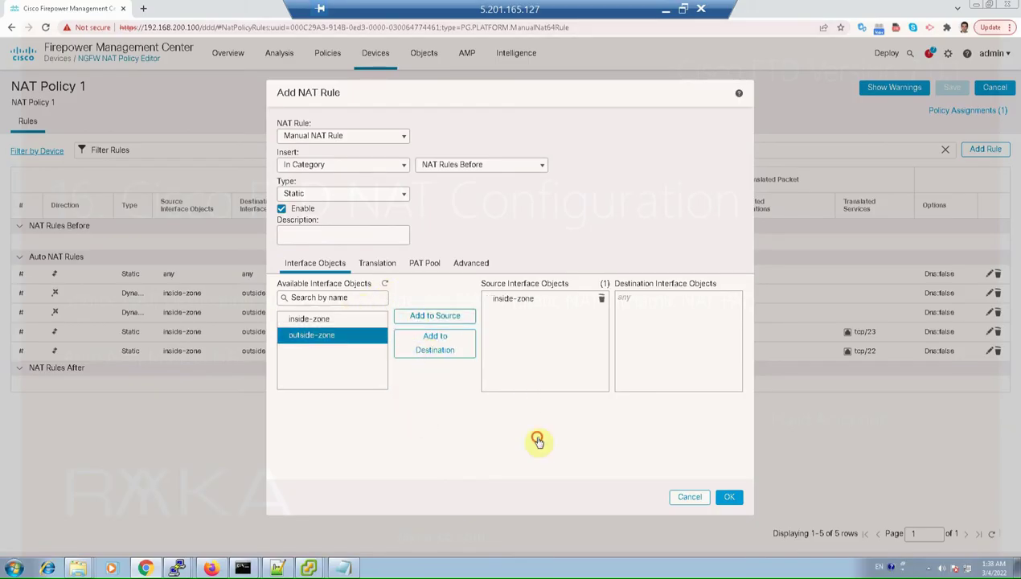
Set the original source of the rule's translation to host_192_168_10_11.
left_click(386, 264)
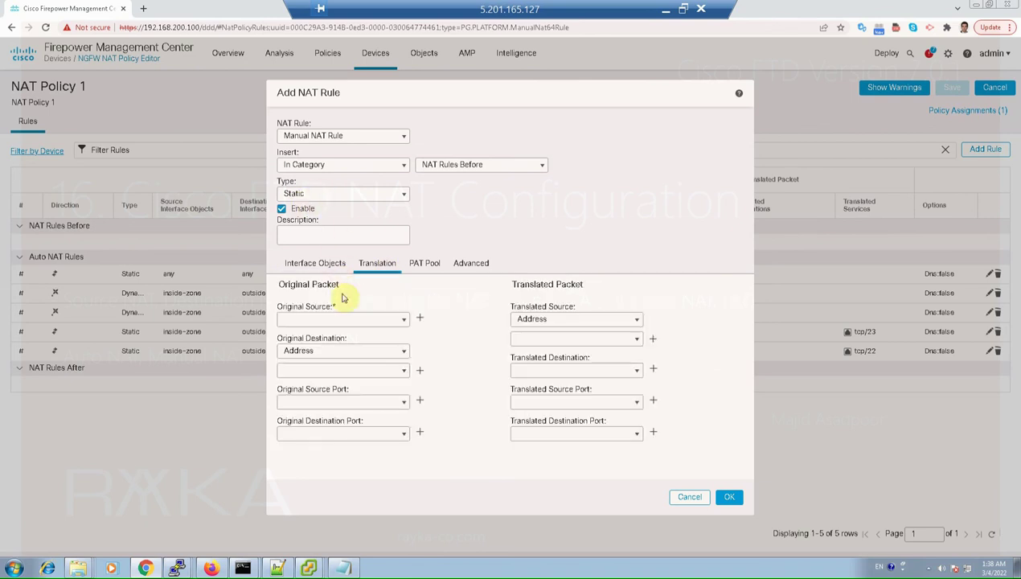
left_click(358, 319)
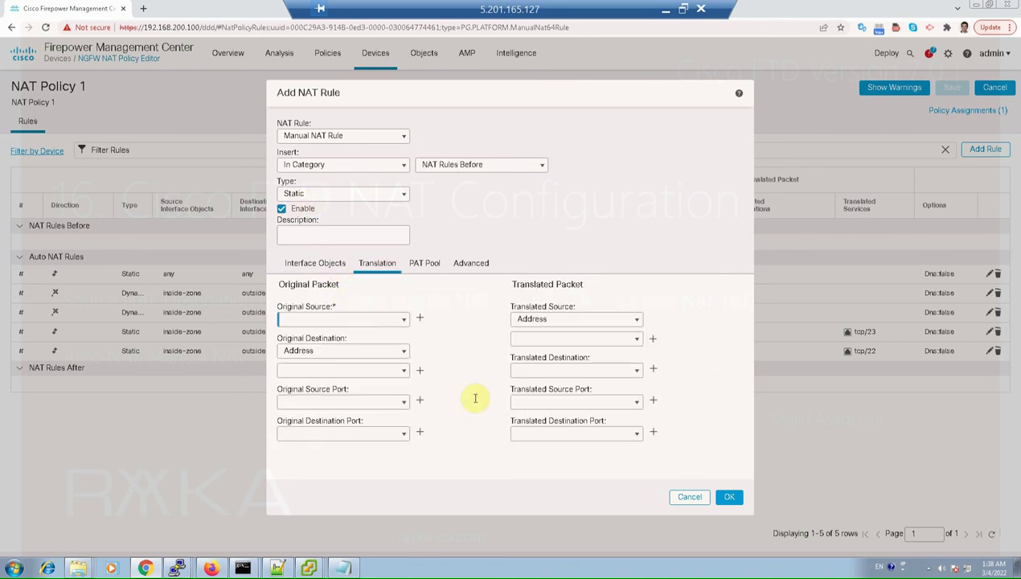
type("host")
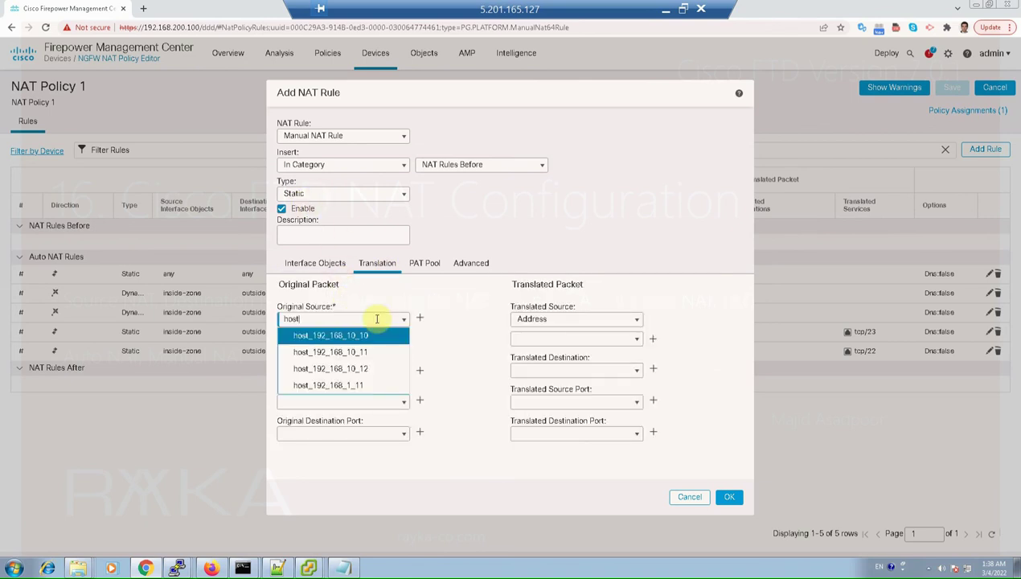
left_click(365, 353)
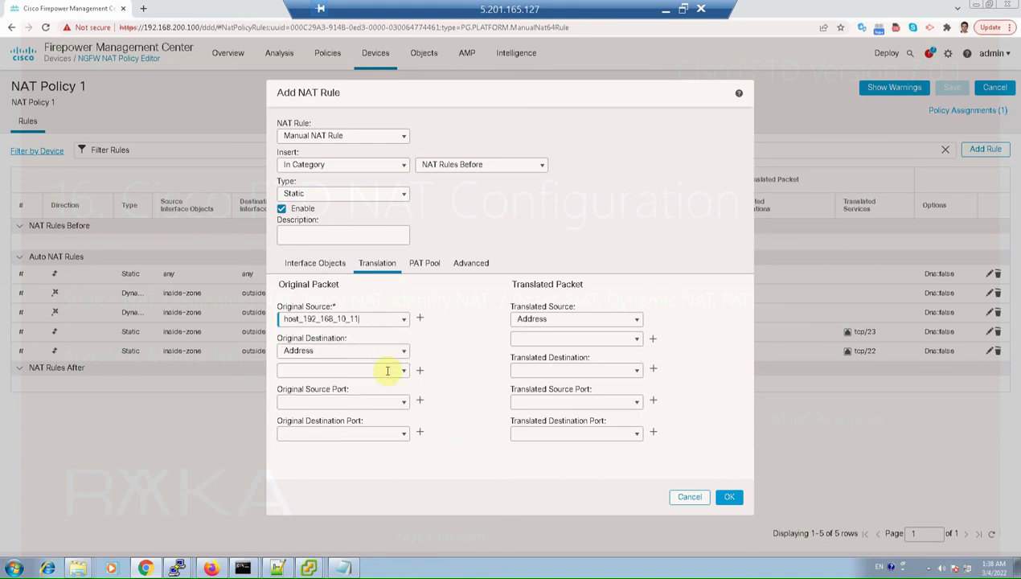
left_click(387, 370)
type("h")
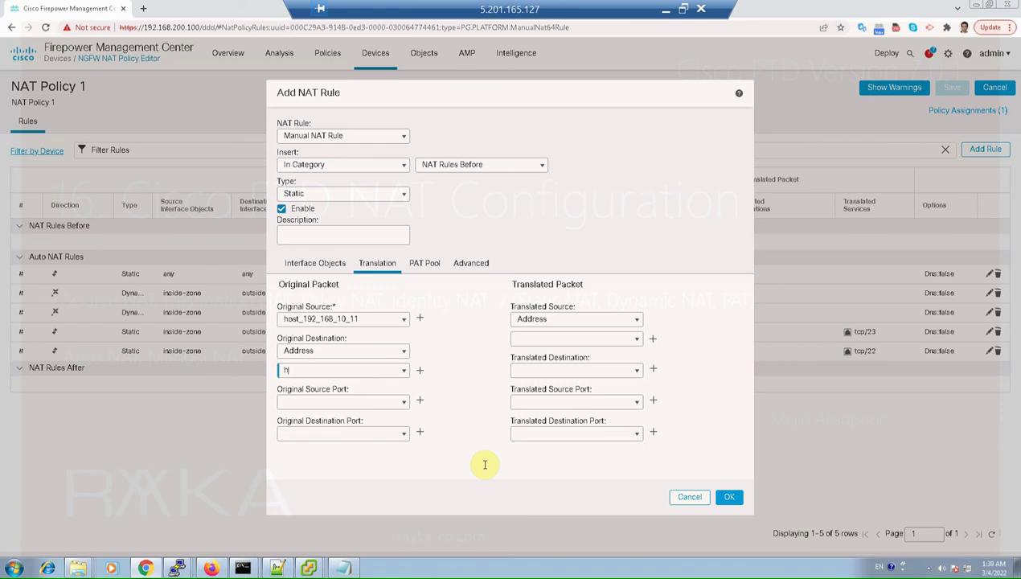
type("iost")
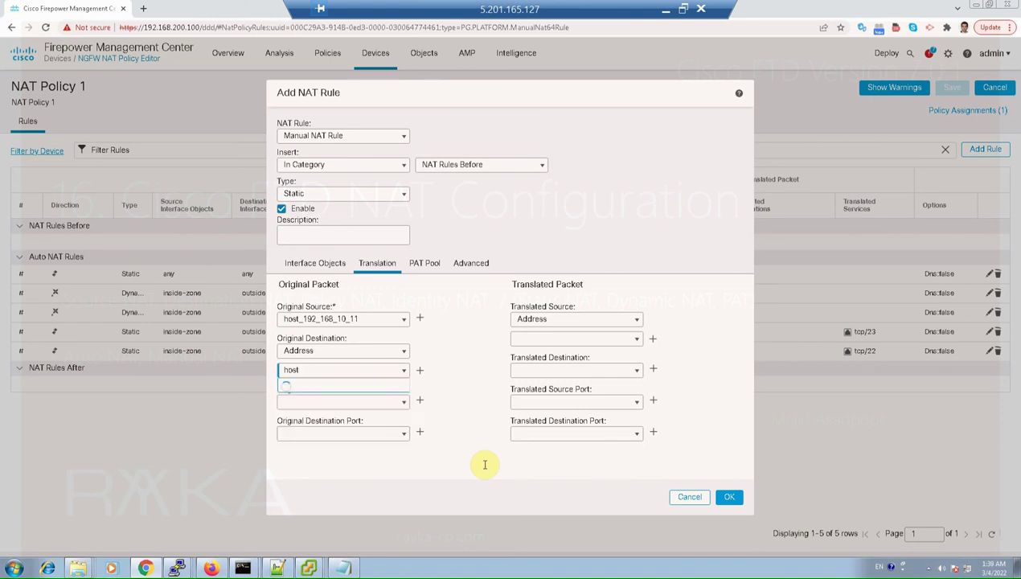
left_click(523, 466)
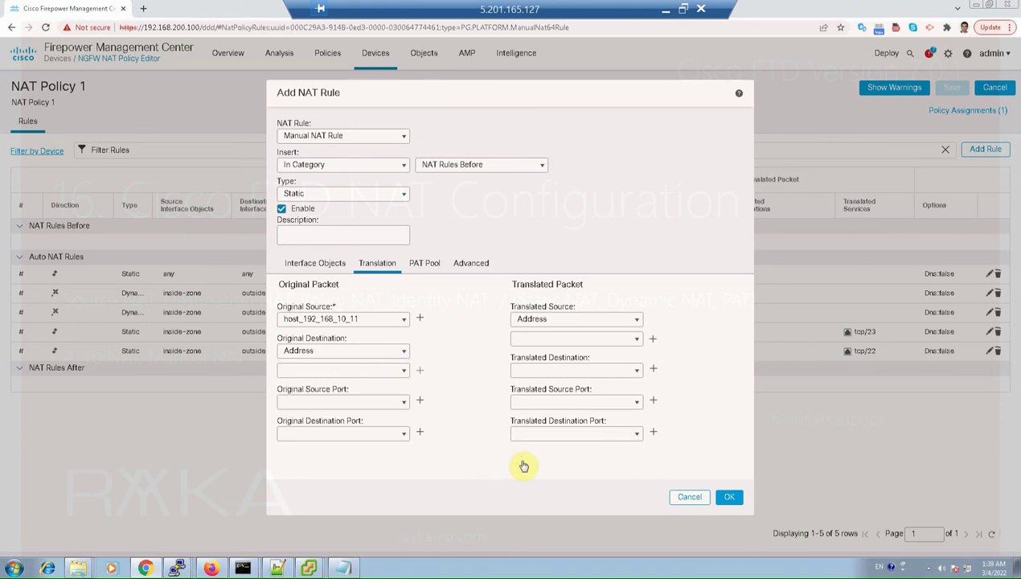
Create a host network object host_192_168_1_111 with address 192.168.1.111 and select it as the rule's original destination.
left_click(421, 373)
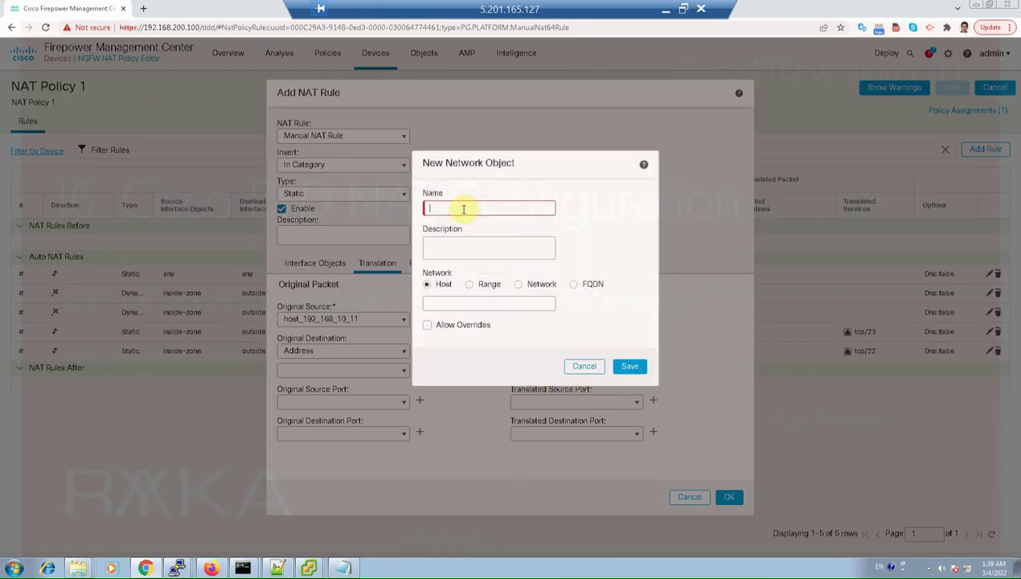
left_click(463, 208)
type("host_192_16")
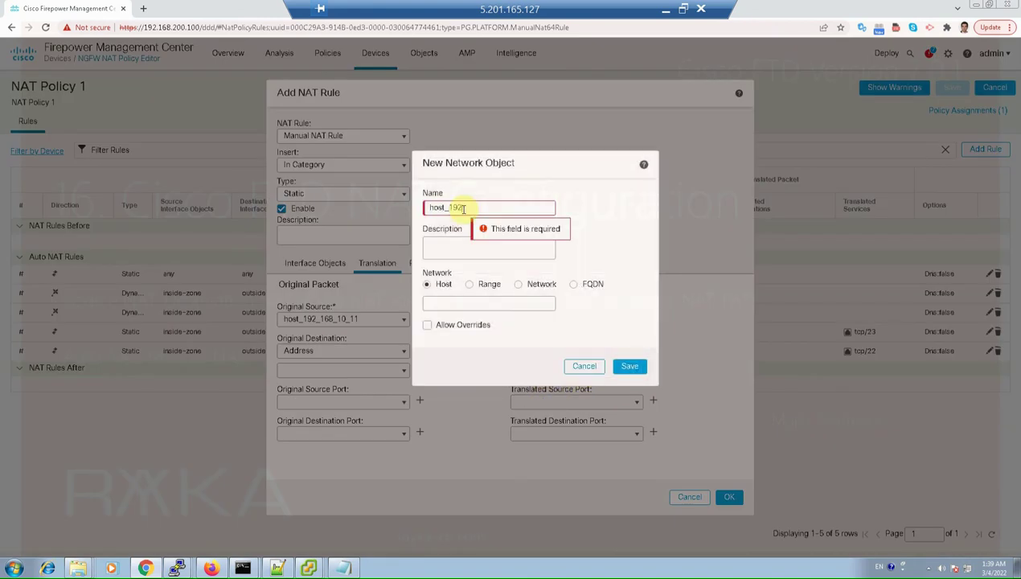
type("8_10_111")
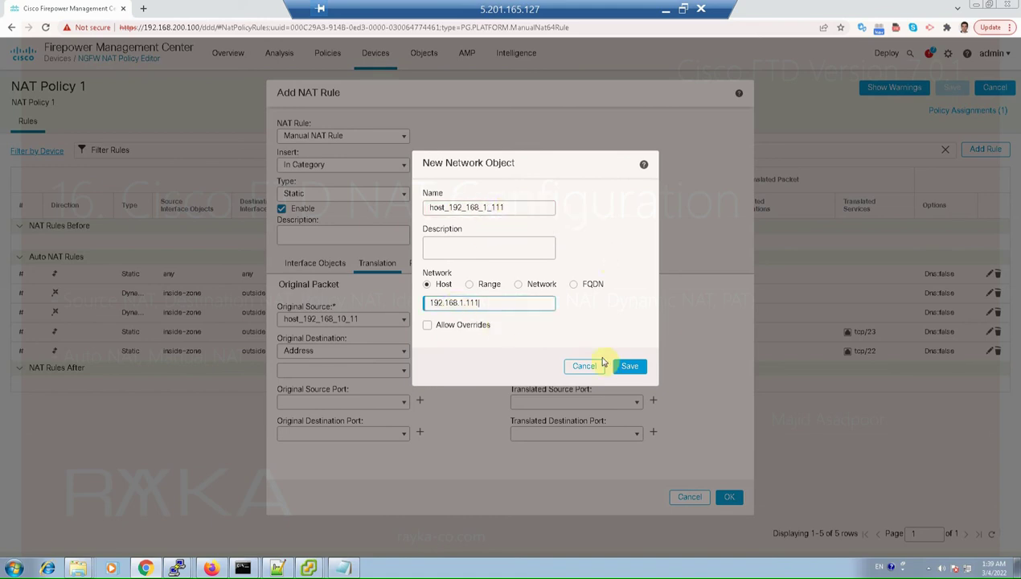
left_click(619, 370)
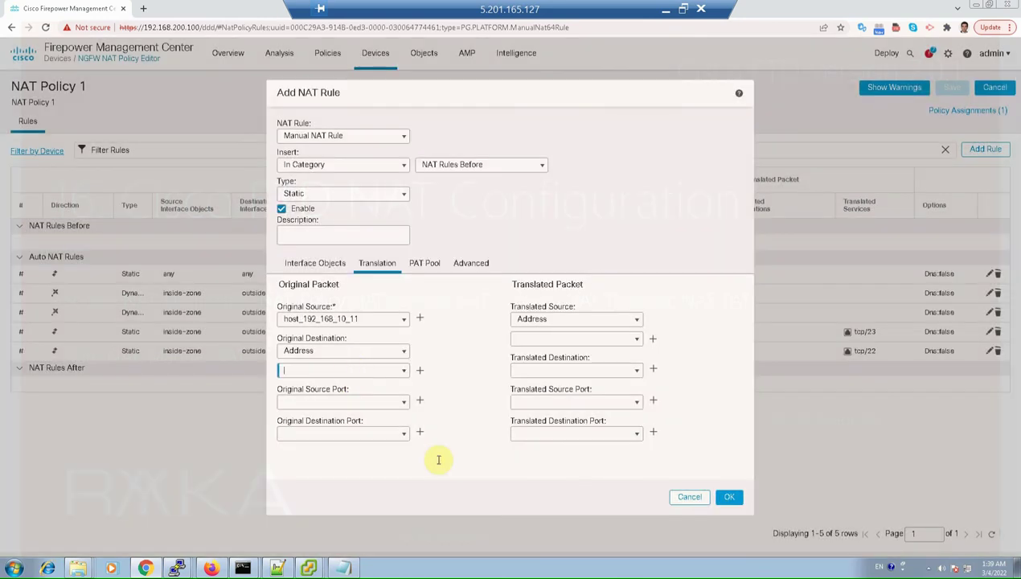
type("host")
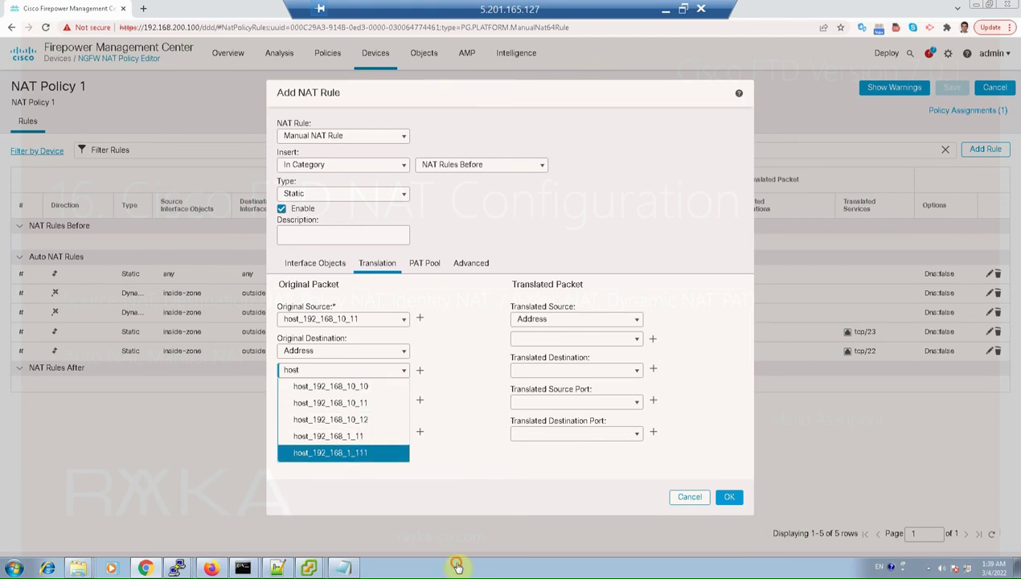
left_click(366, 453)
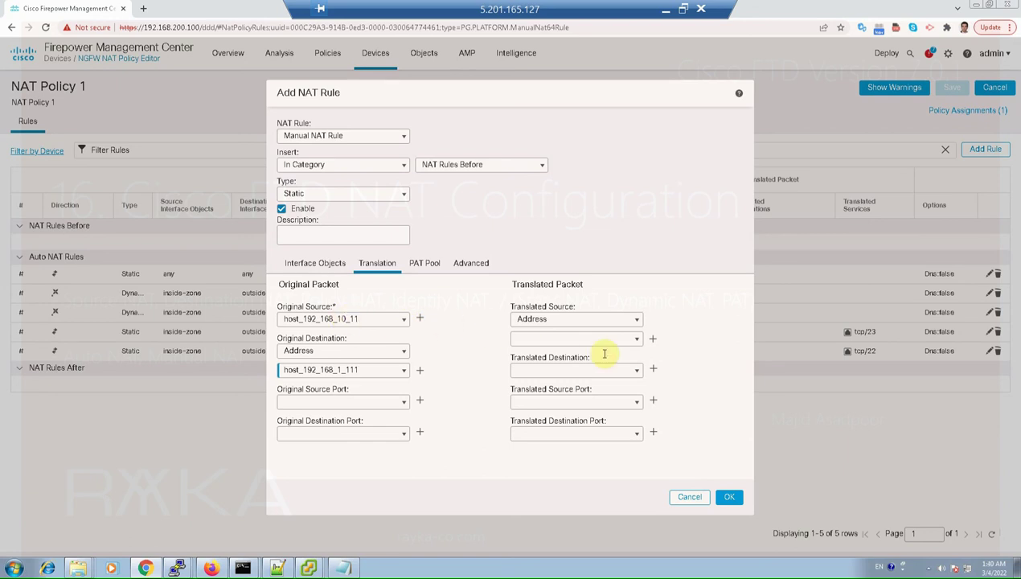
Create a host network object host_192_168_1_177 with address 192.168.1.177 and select it as the rule's translated source.
left_click(814, 430)
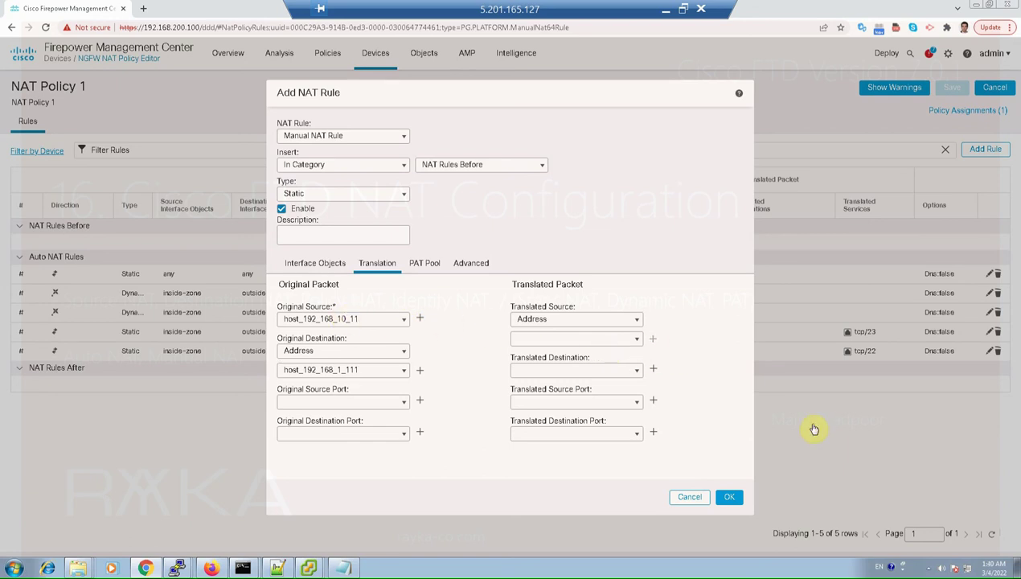
left_click(609, 334)
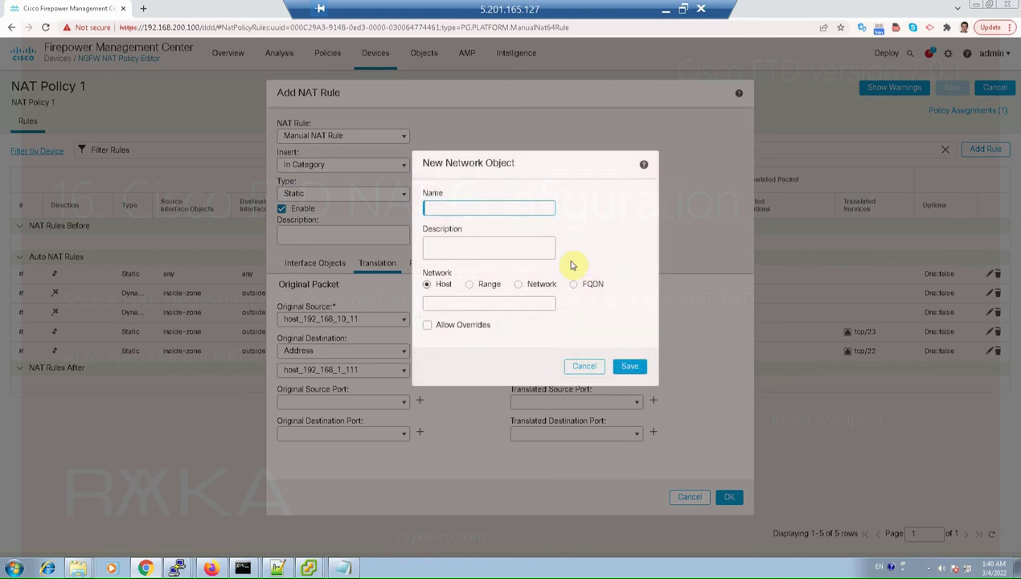
type("host_192_168_1_177")
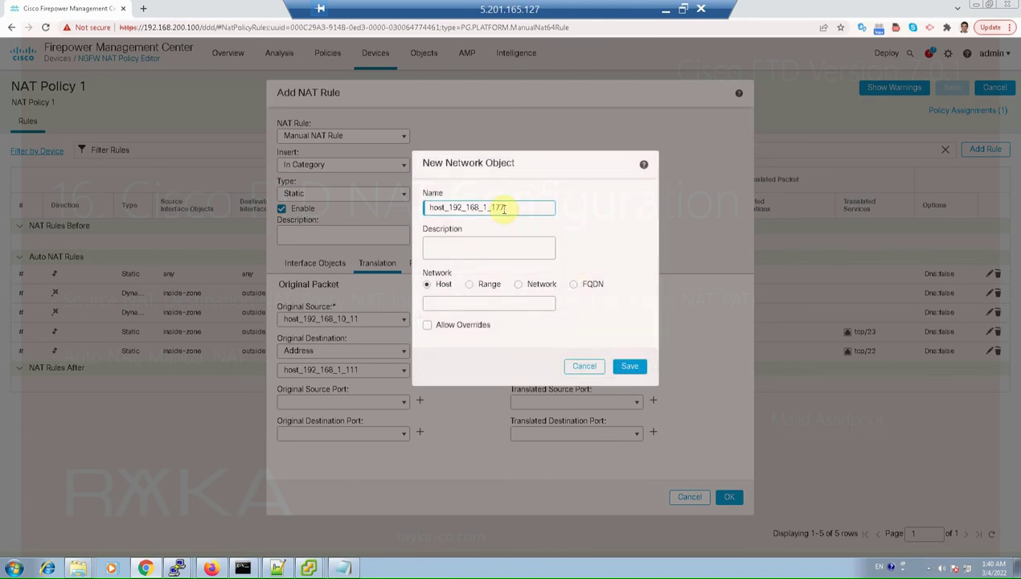
left_click(462, 304)
type("192.168.1.177")
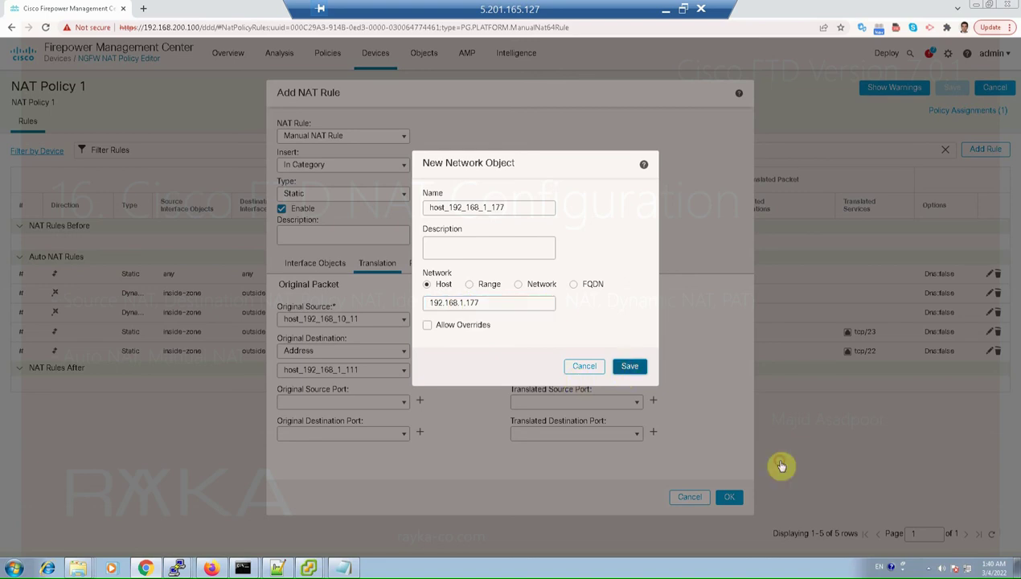
left_click(629, 365)
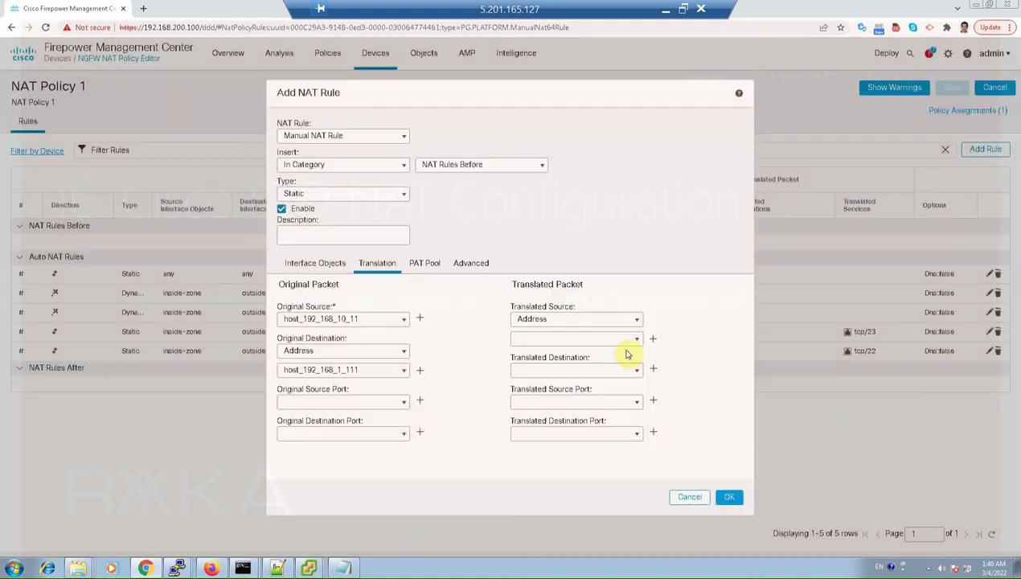
left_click(613, 339)
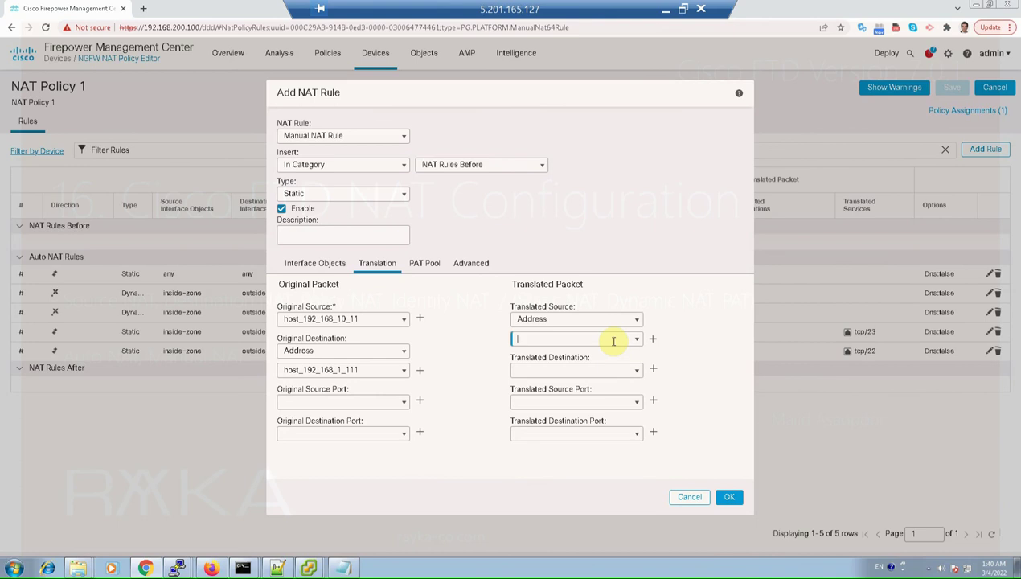
type("host")
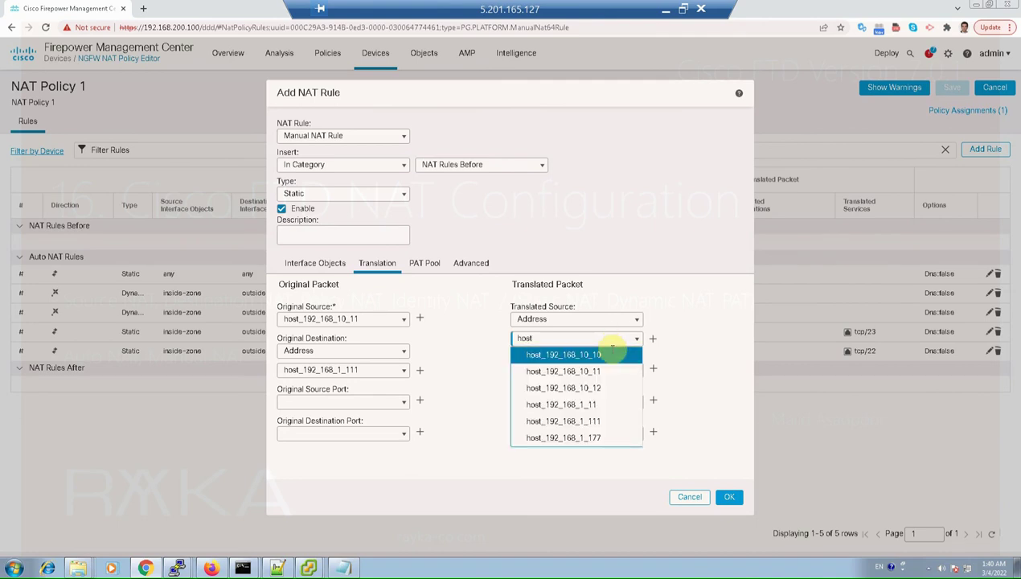
key("Return")
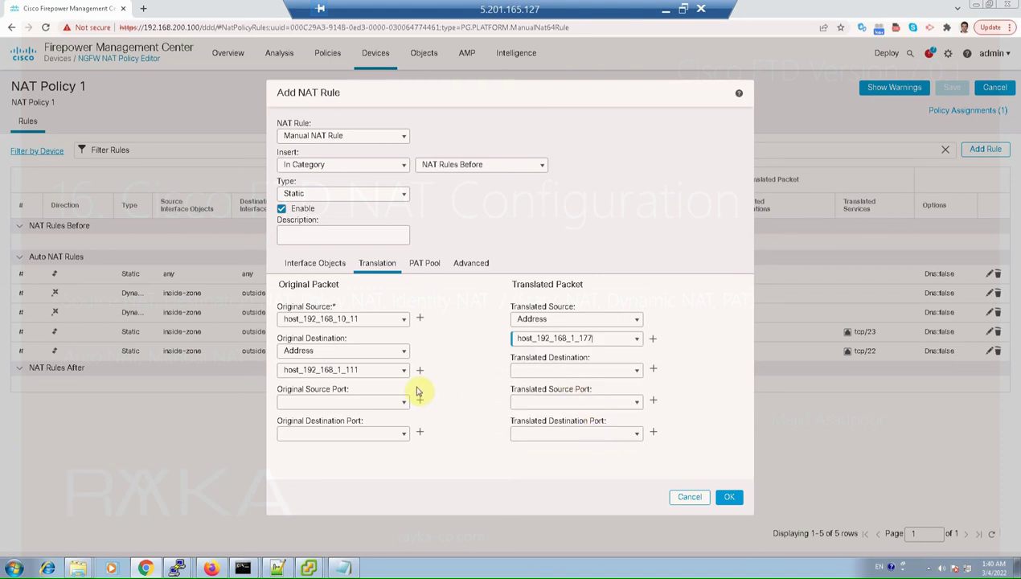
Set the translated destination to host_192_168_1_111 and confirm the manual NAT rule.
left_click(544, 369)
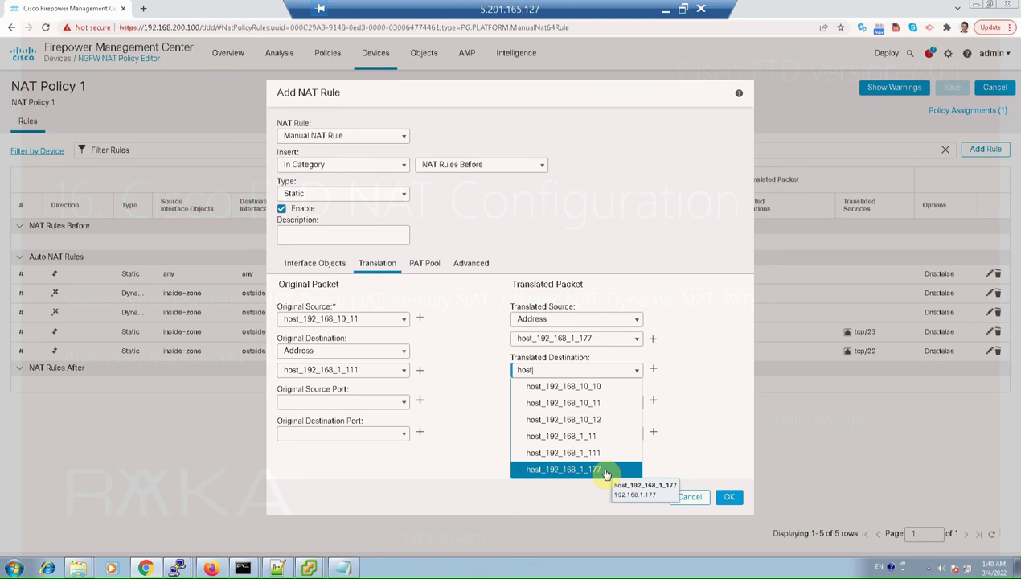
left_click(605, 455)
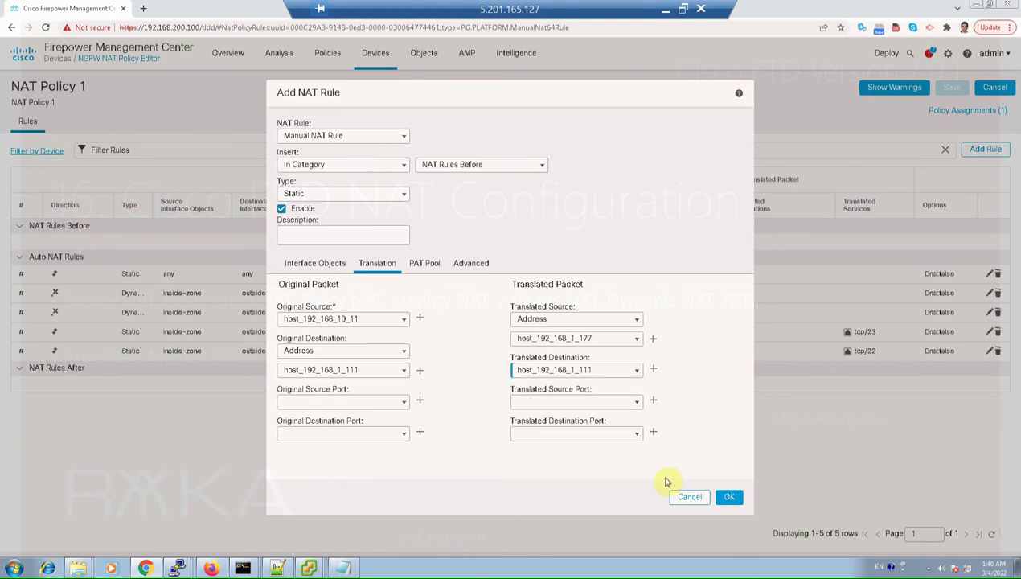
left_click(729, 498)
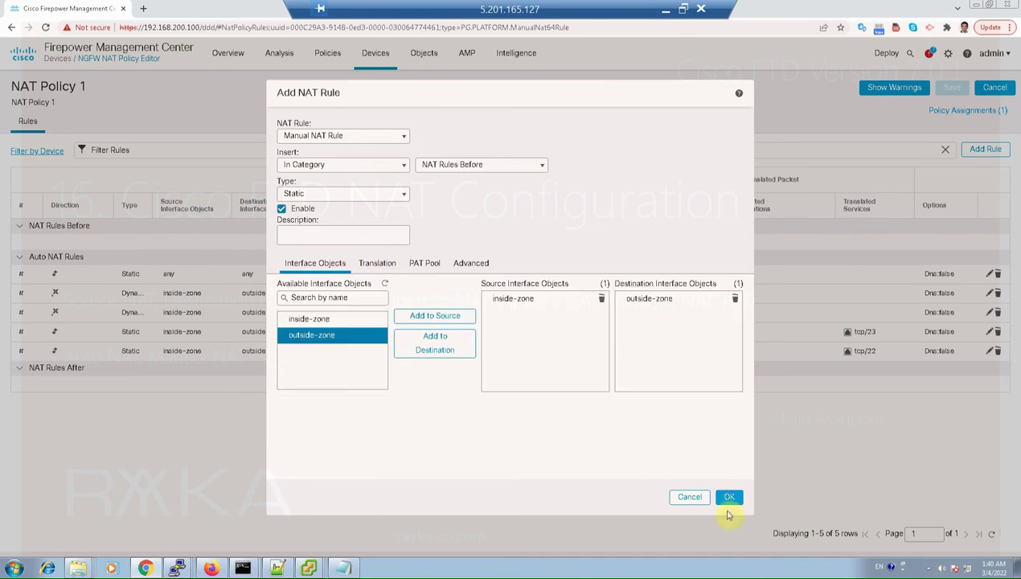
Confirm the manual NAT rule and deploy the pending NAT policy changes to device 192.168.200.101.
left_click(728, 498)
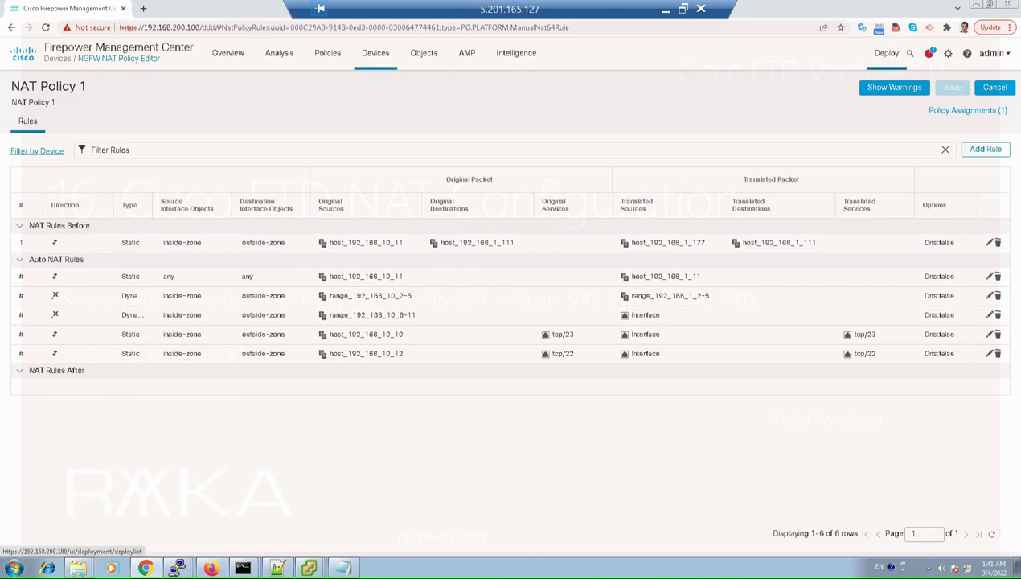
mouse_move(885, 55)
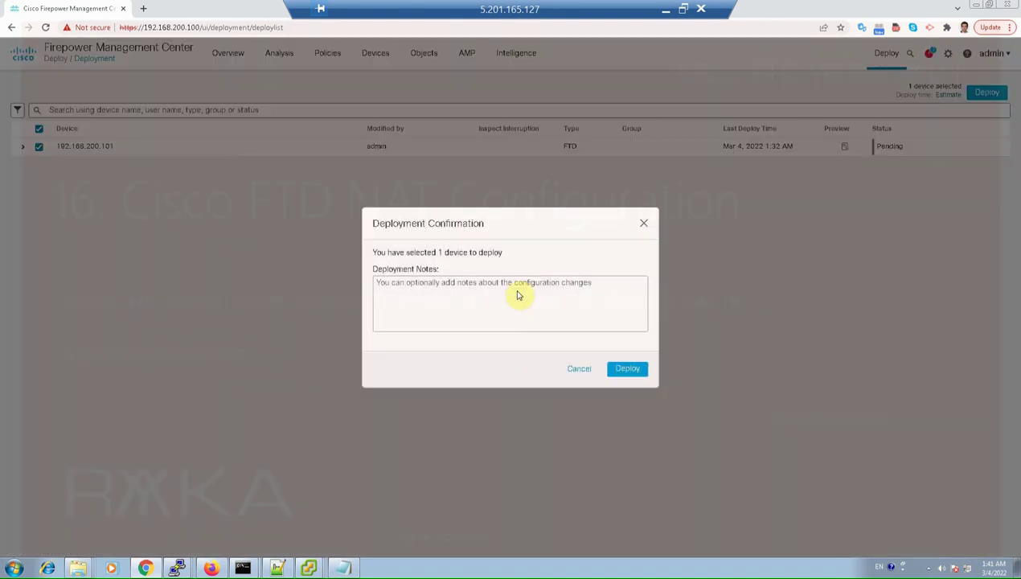
left_click(624, 369)
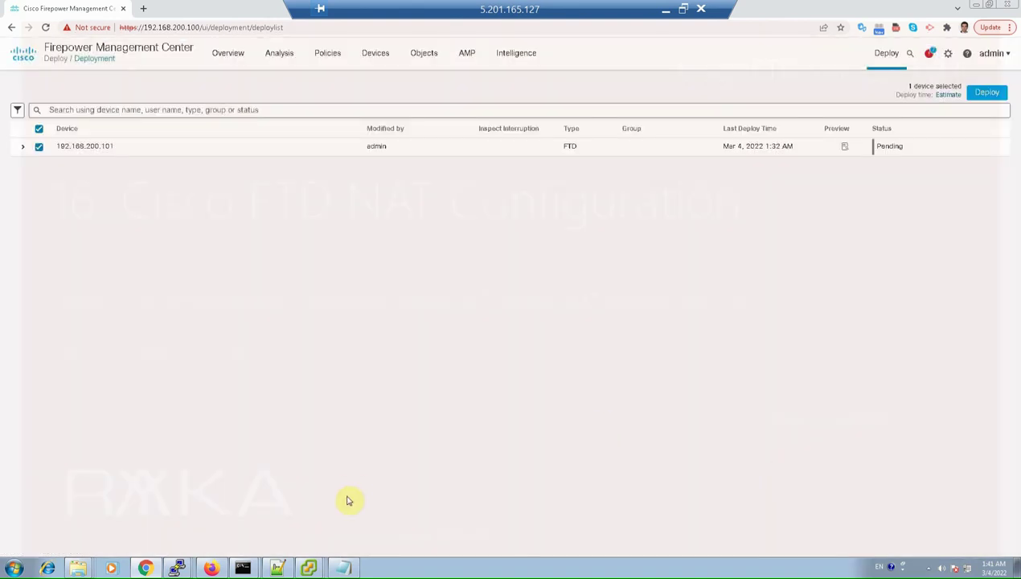
On the Debian10_Internal console, set the ens32 address to 192.168.10.11/24 in /etc/network/interfaces using nano and save the file.
mouse_move(314, 557)
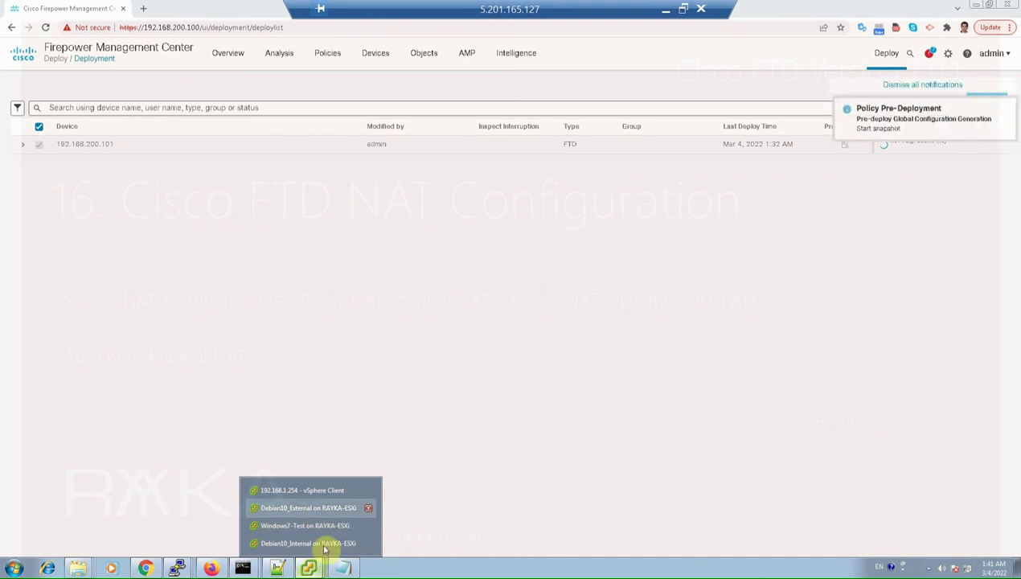
left_click(308, 543)
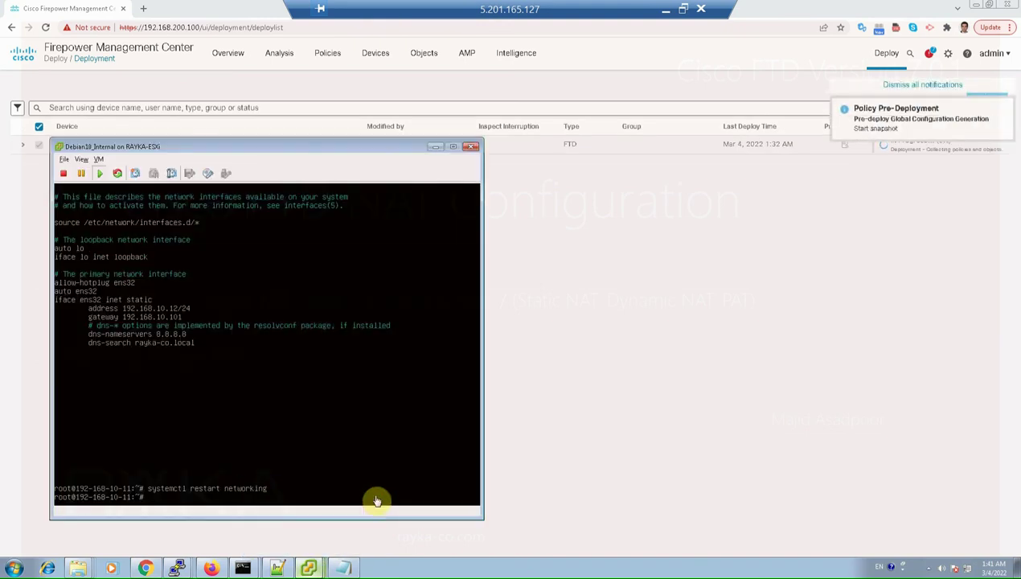
key("Up")
key("Up")
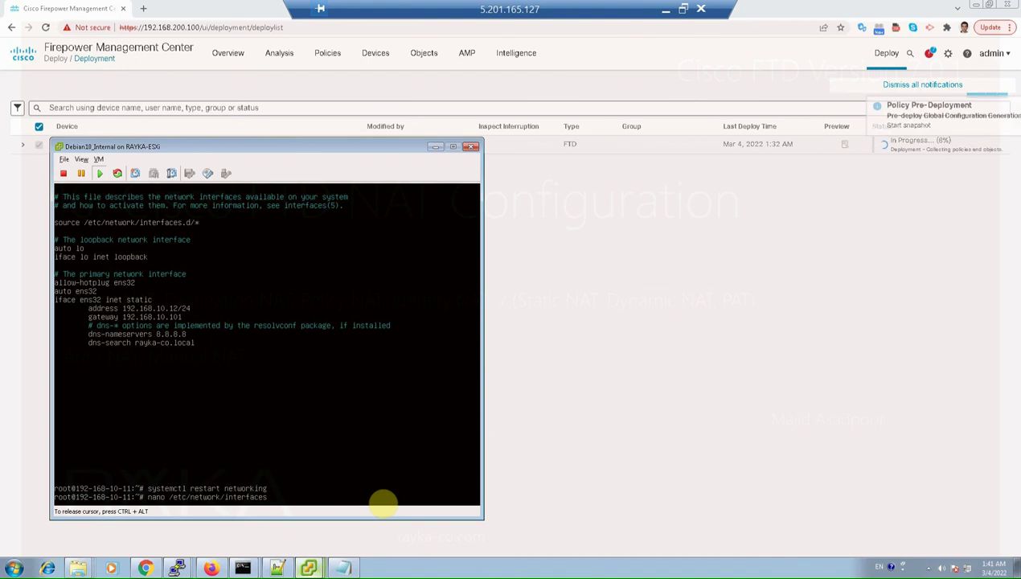
key("Return")
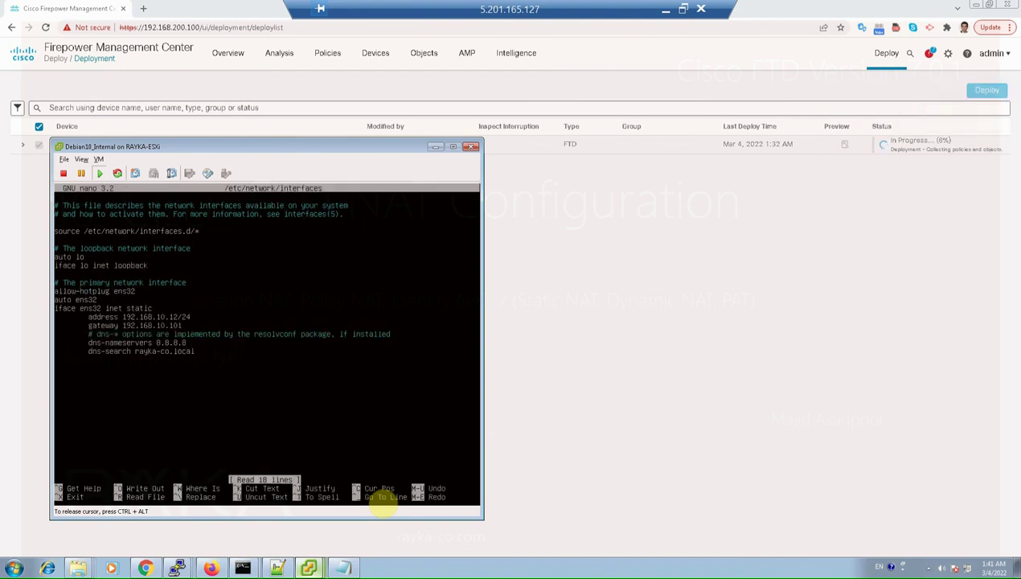
key("Down")
key("Down")
key("Down")
key("Down")
key("Down")
key("Down")
key("Down")
key("Down")
key("Down")
key("Down")
key("Down")
key("Down")
key("Down")
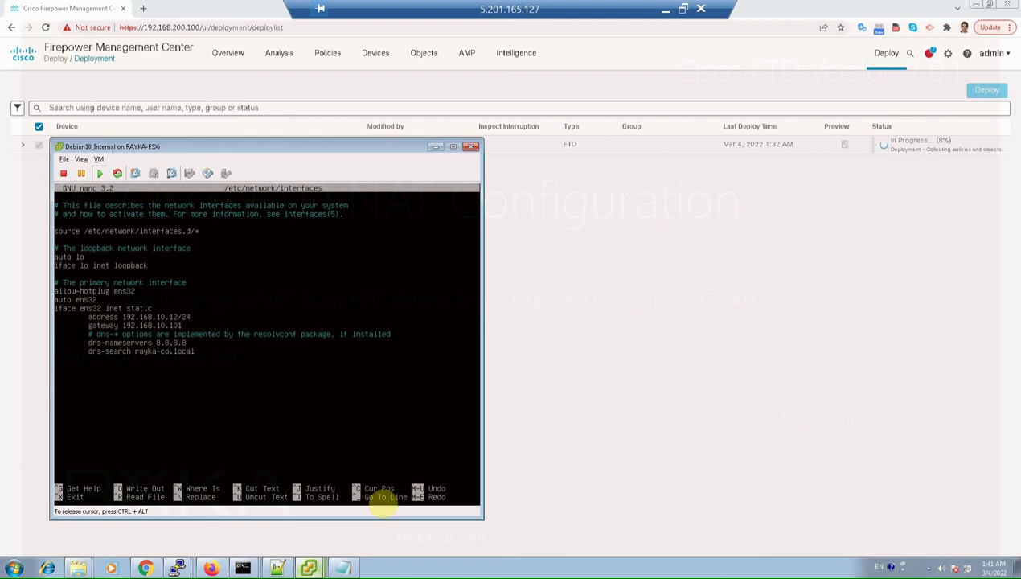
key("BackSpace")
key("ctrl+x")
key("y")
key("Return")
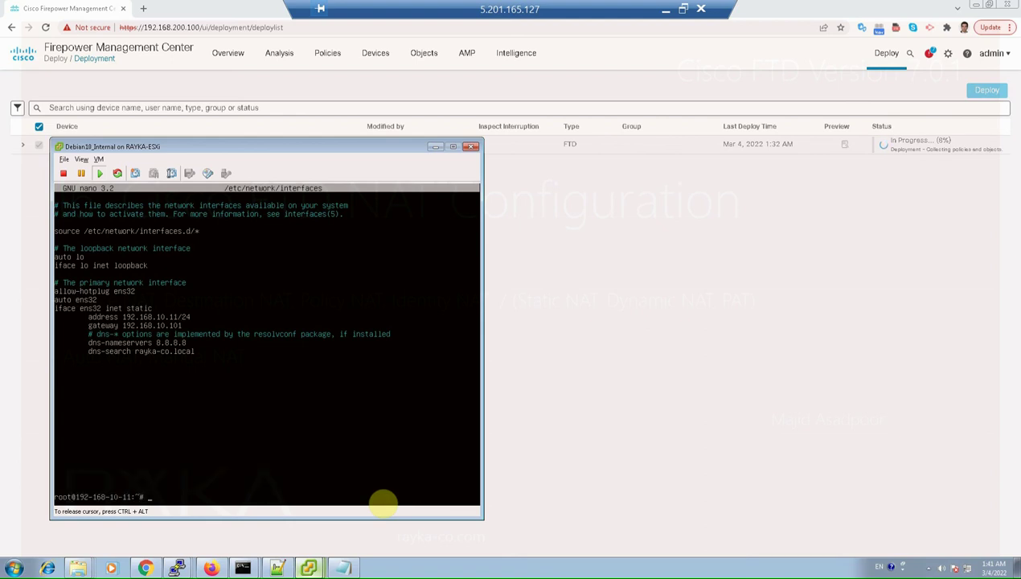
Restart the networking service with systemctl and list the interface addresses with ip a, then release the console.
key("Return")
type("systemctl restart networking")
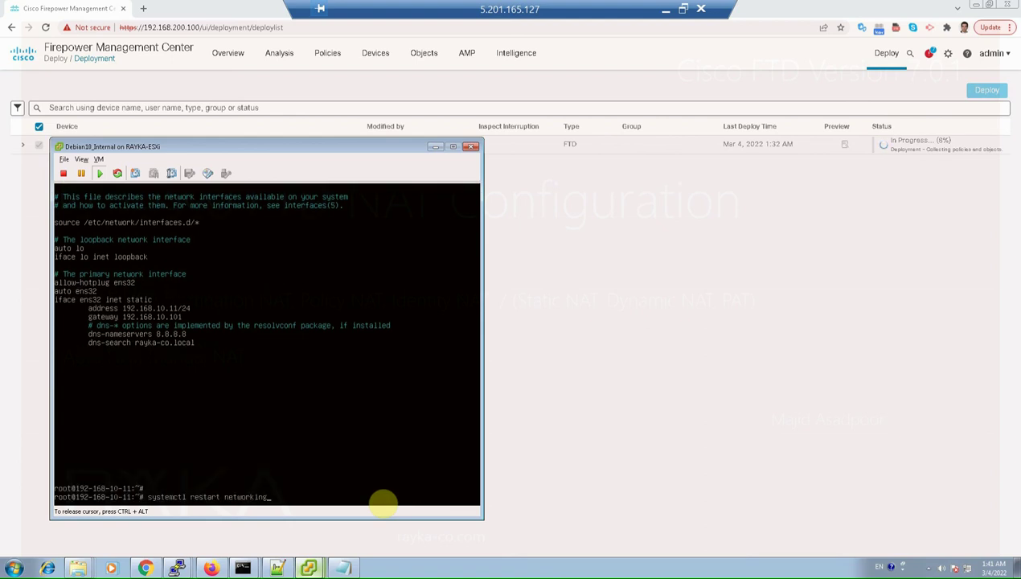
key("Return")
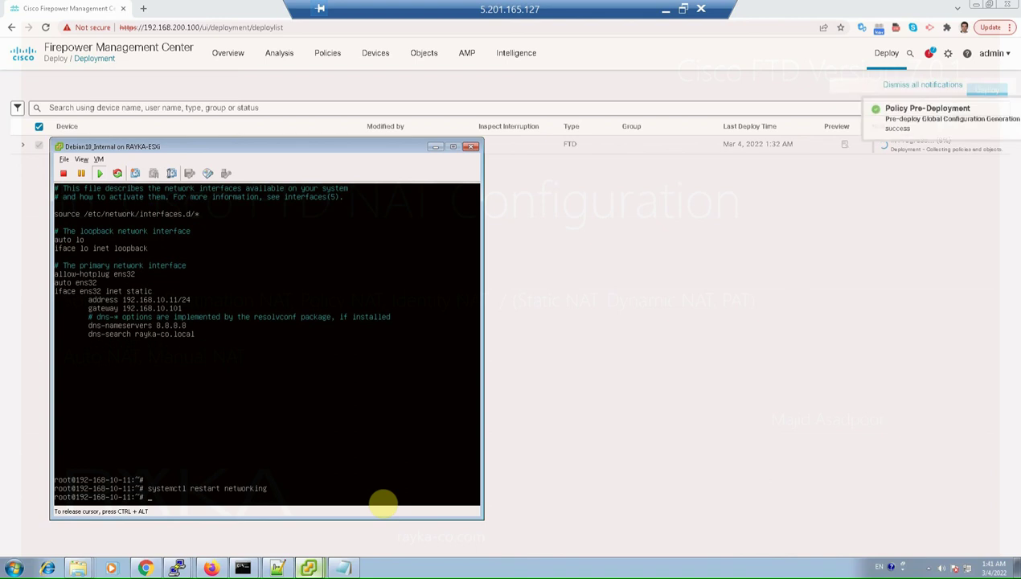
type("ip")
key("Return")
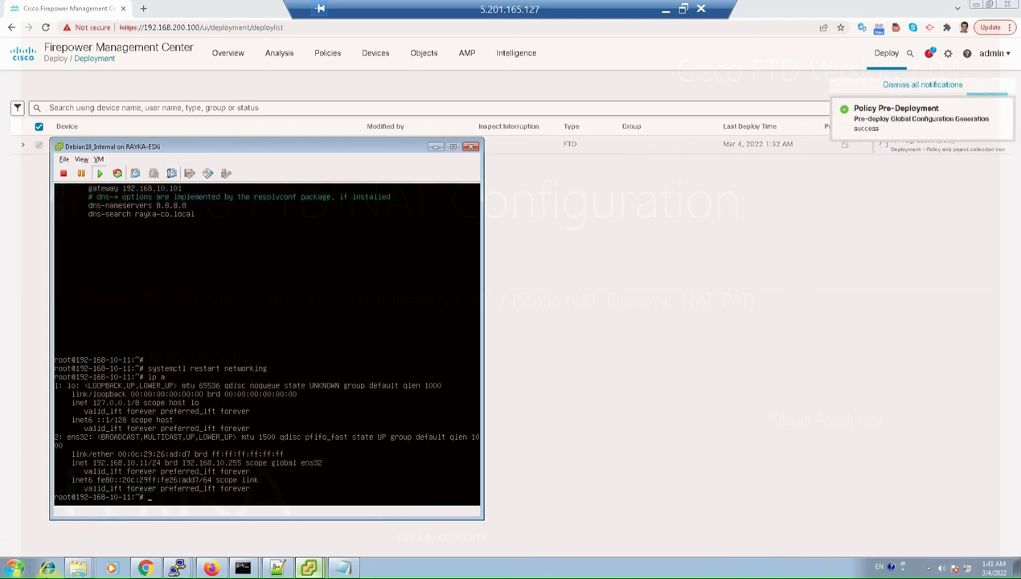
left_click(129, 479)
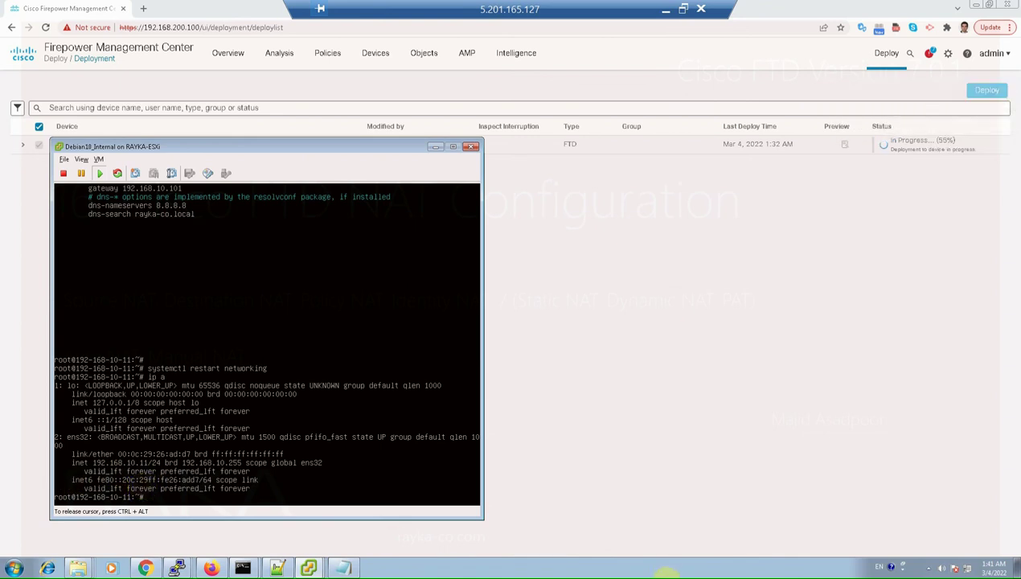
key("ctrl+alt")
key("alt+Tab")
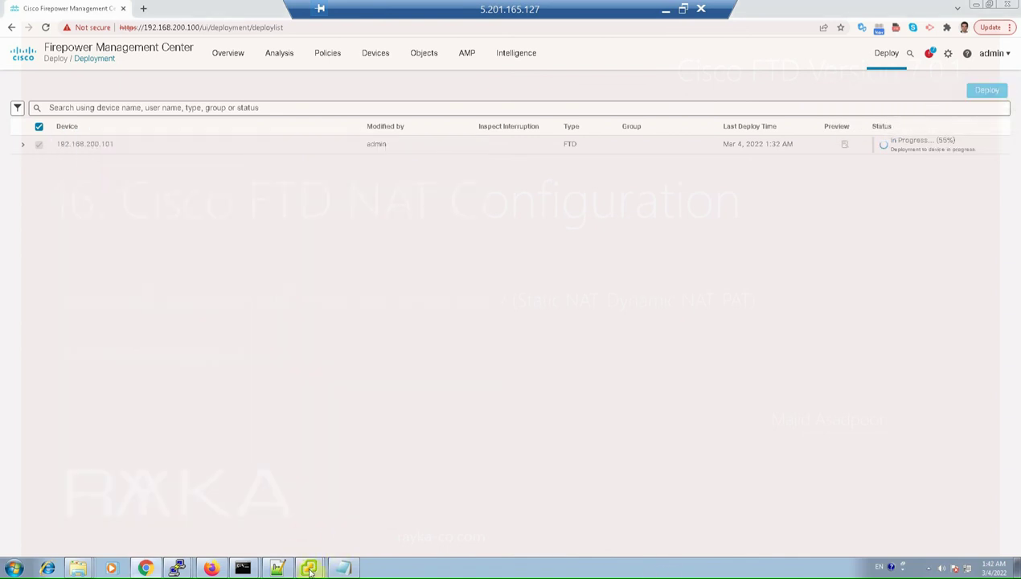
Prepare ping 192.168.1.111 on Debian10_Internal and start tcpdump -n icmp and host 192.168.1.111 on Debian10_External.
mouse_move(309, 567)
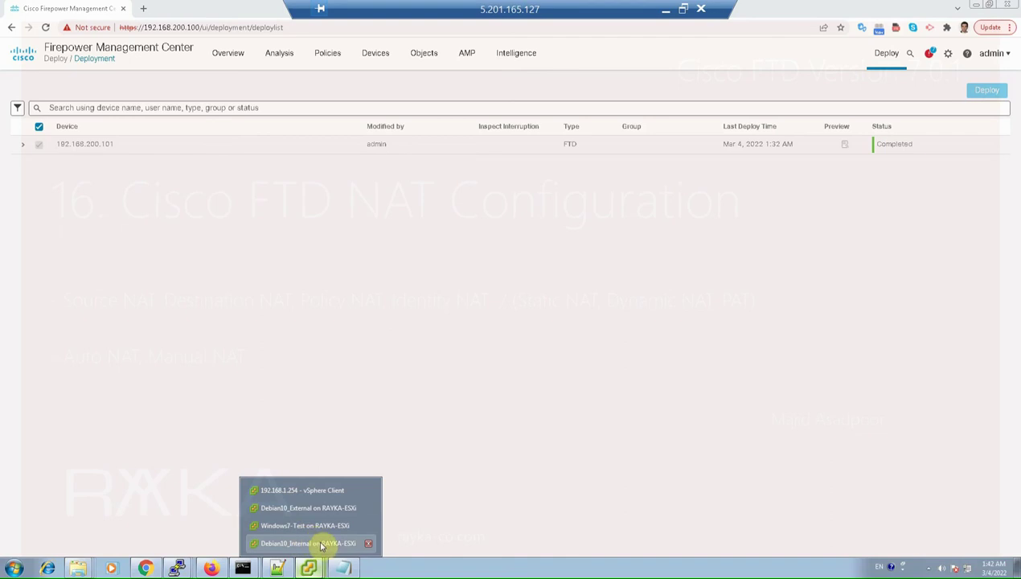
left_click(322, 546)
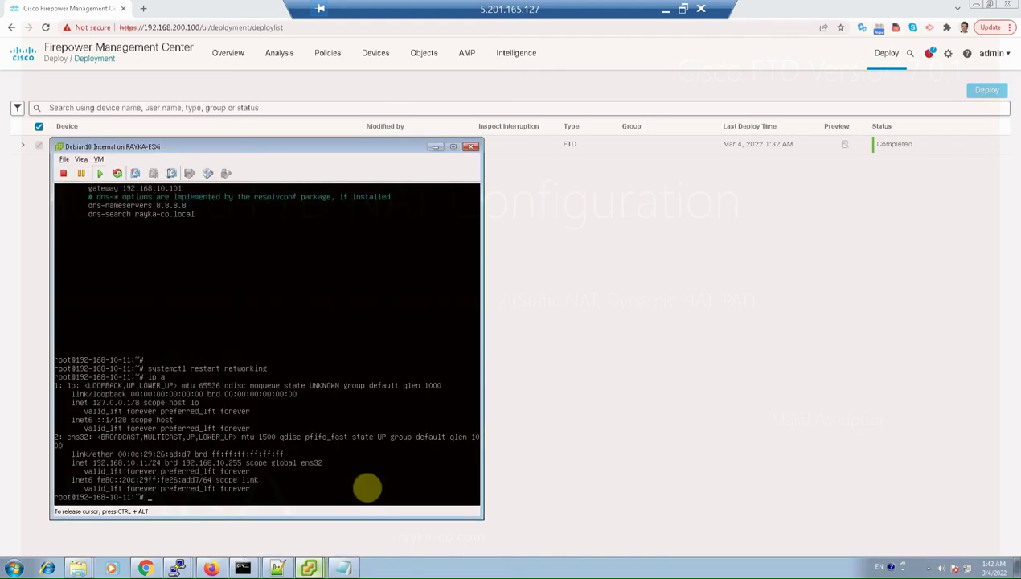
type("ping 192.168.1.111")
left_click(309, 567)
mouse_move(309, 568)
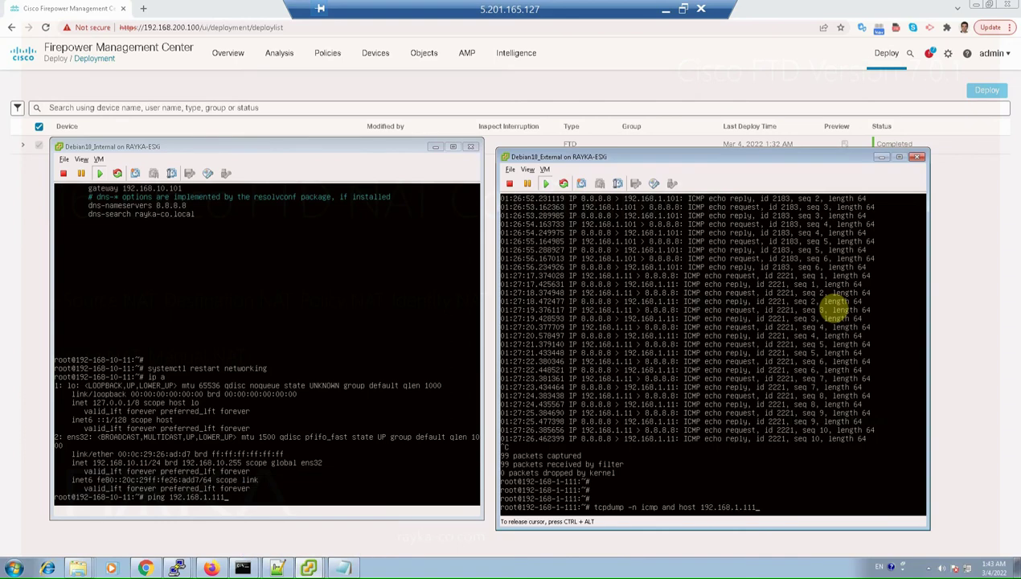
key("Return")
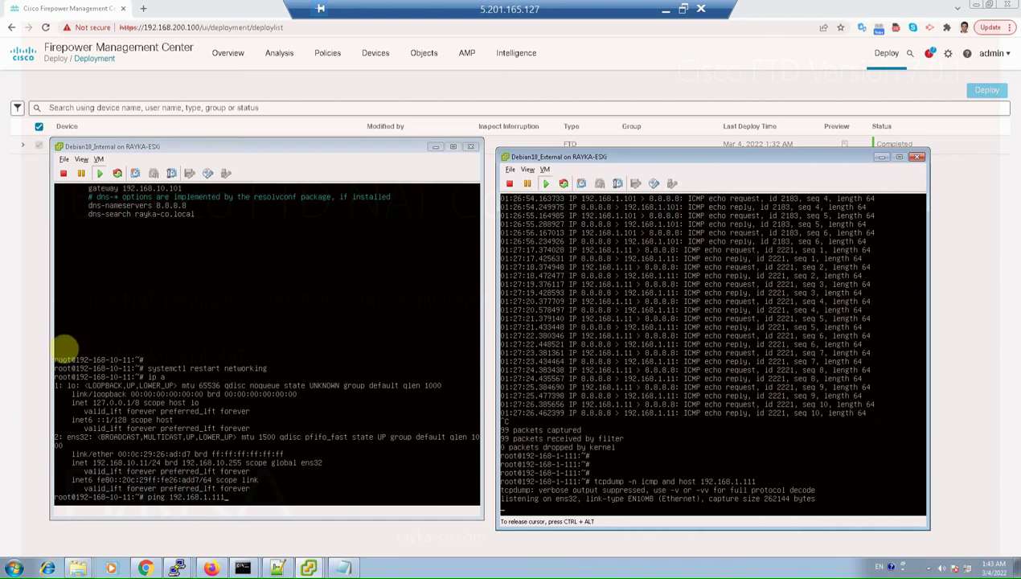
Run the prepared ping to 192.168.1.111 from Debian10_Internal, then stop both the ping and the packet capture.
left_click(149, 442)
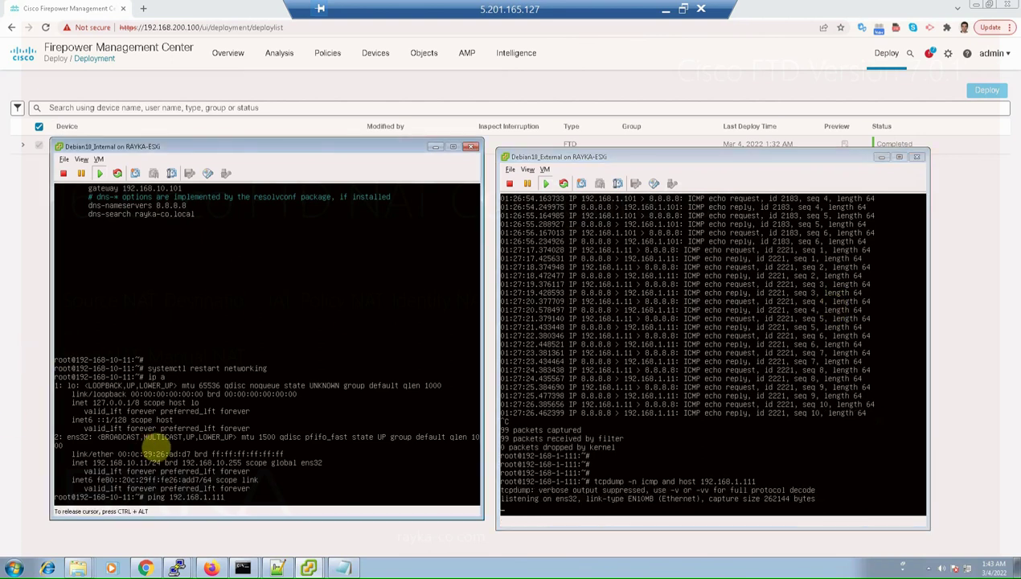
key("Return")
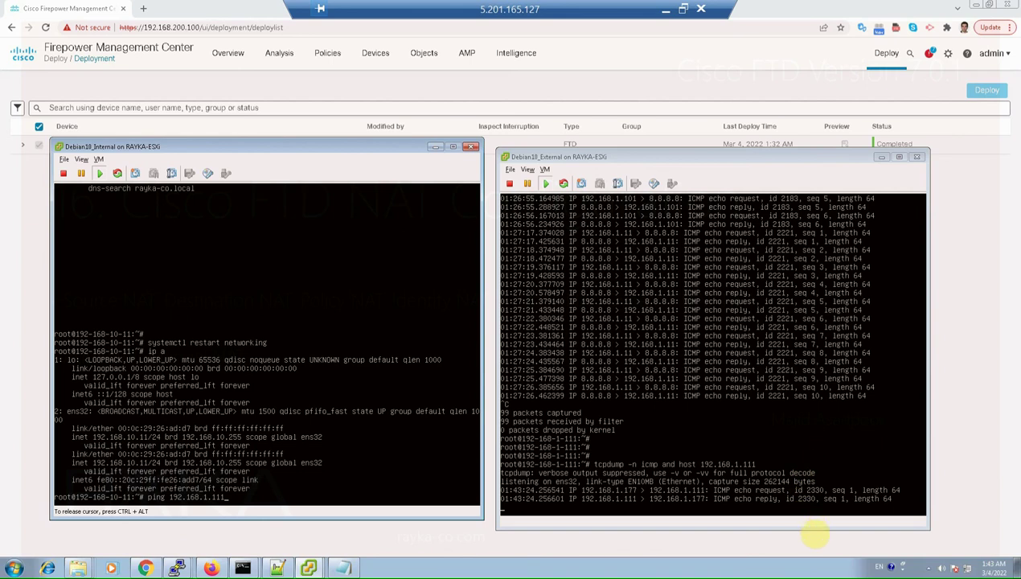
key("Return")
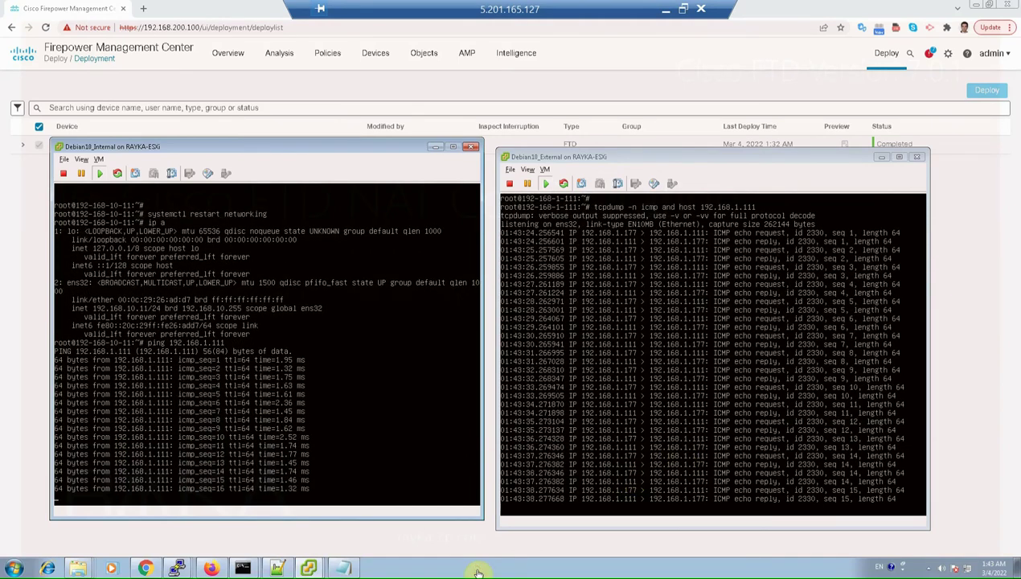
left_click(398, 459)
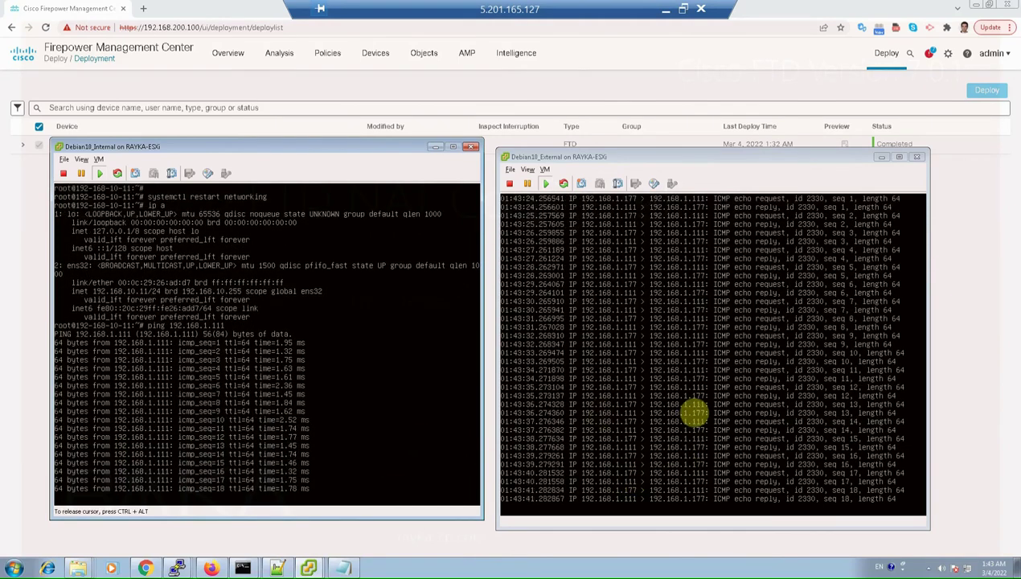
key("ctrl+c")
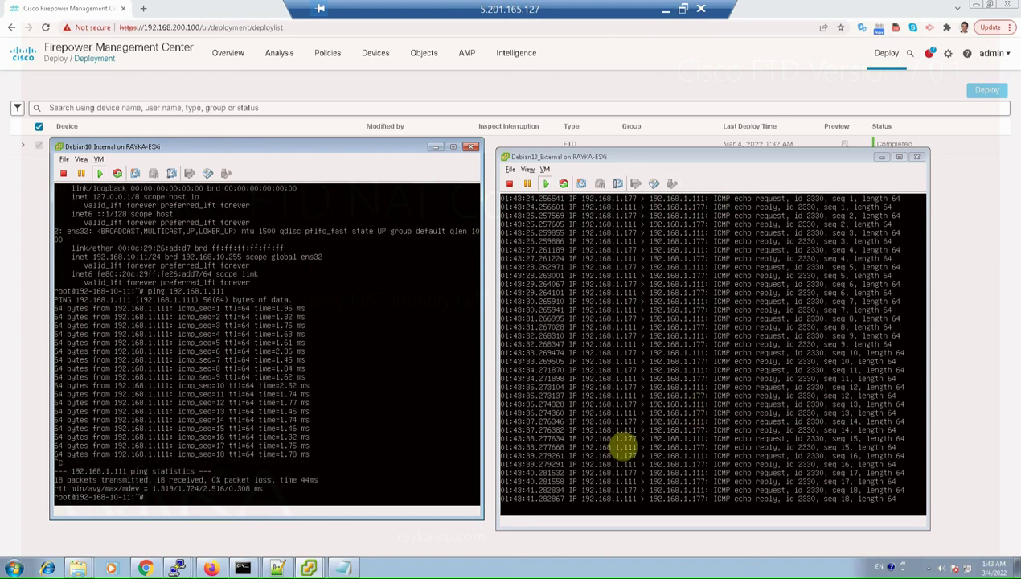
left_click(620, 447)
key("ctrl+c")
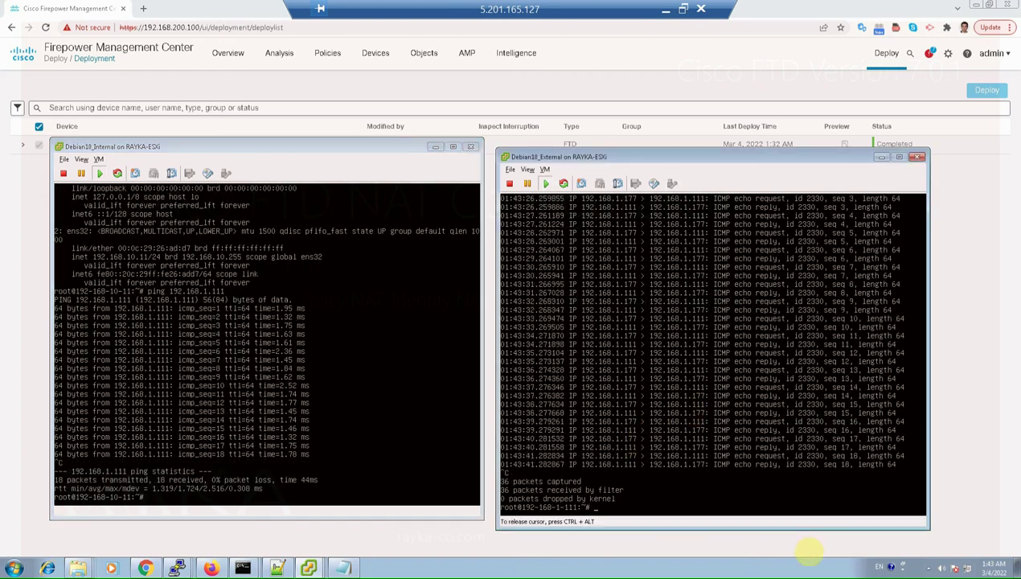
Start a new capture on Debian10_External with tcpdump -n icmp and host 8.8.8.8.
key("Return")
key("Up")
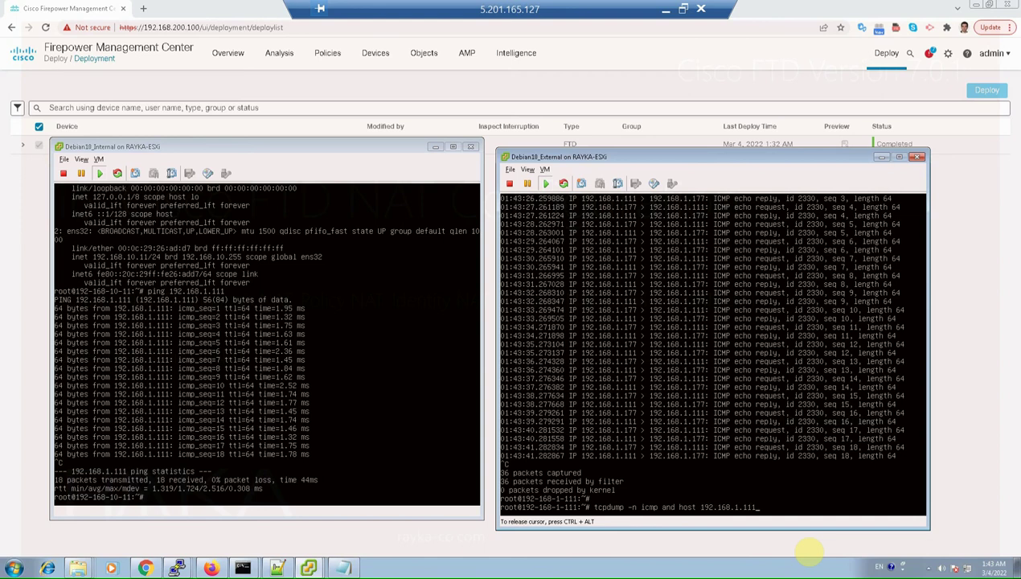
key("BackSpace")
key("BackSpace")
key("BackSpace")
key("BackSpace")
key("BackSpace")
key("BackSpace")
key("BackSpace")
key("BackSpace")
key("BackSpace")
key("BackSpace")
key("BackSpace")
key("BackSpace")
key("BackSpace")
type("8.8.8.8")
key("Return")
Ping 8.8.8.8 from Debian10_Internal, stop the ping, and return to the NAT configuration examples image outside the remote session.
left_click(217, 419)
type("systemctl restart networking")
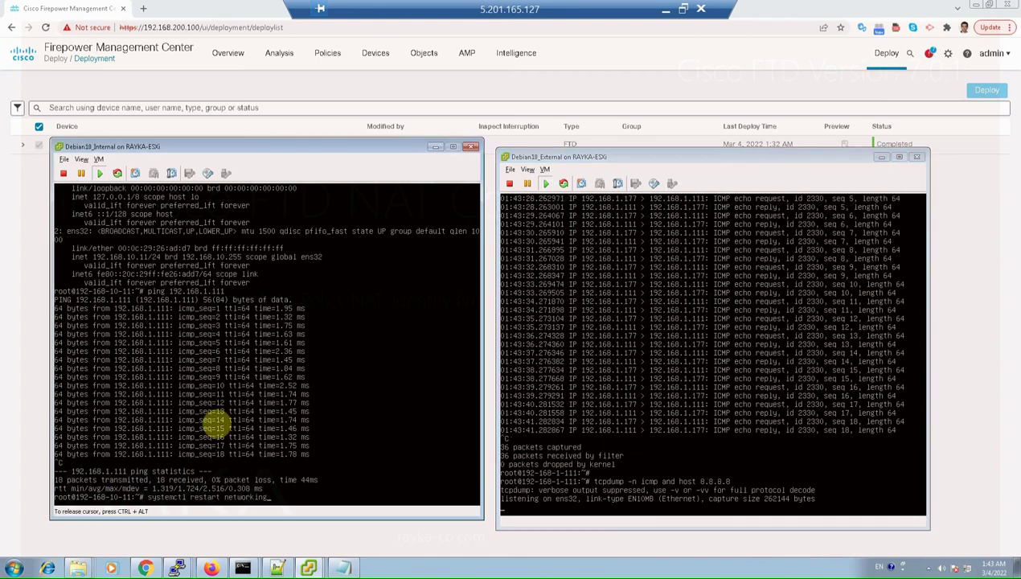
key("Up")
key("Up")
key("Return")
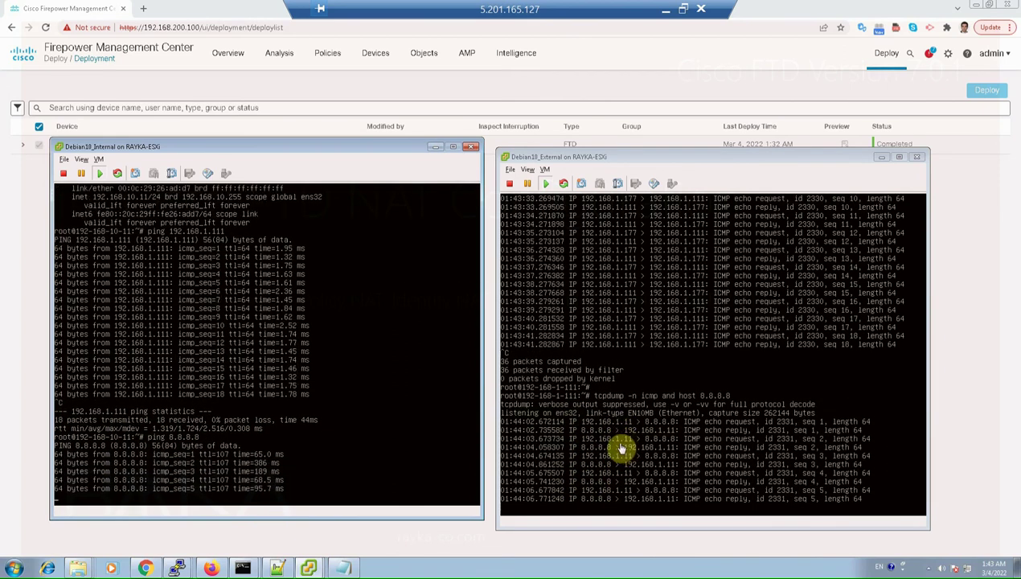
left_click(319, 473)
key("ctrl+c")
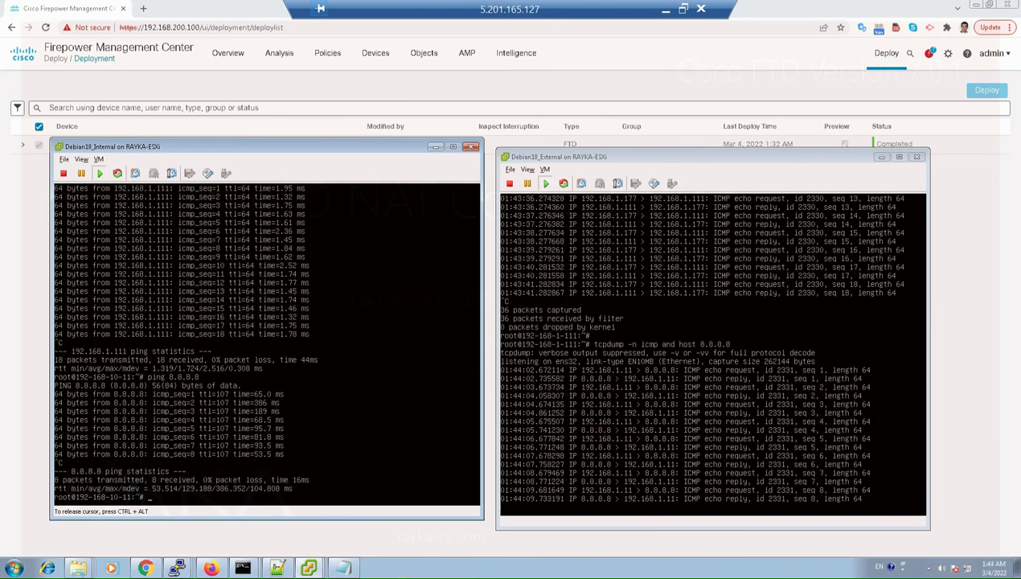
left_click(666, 9)
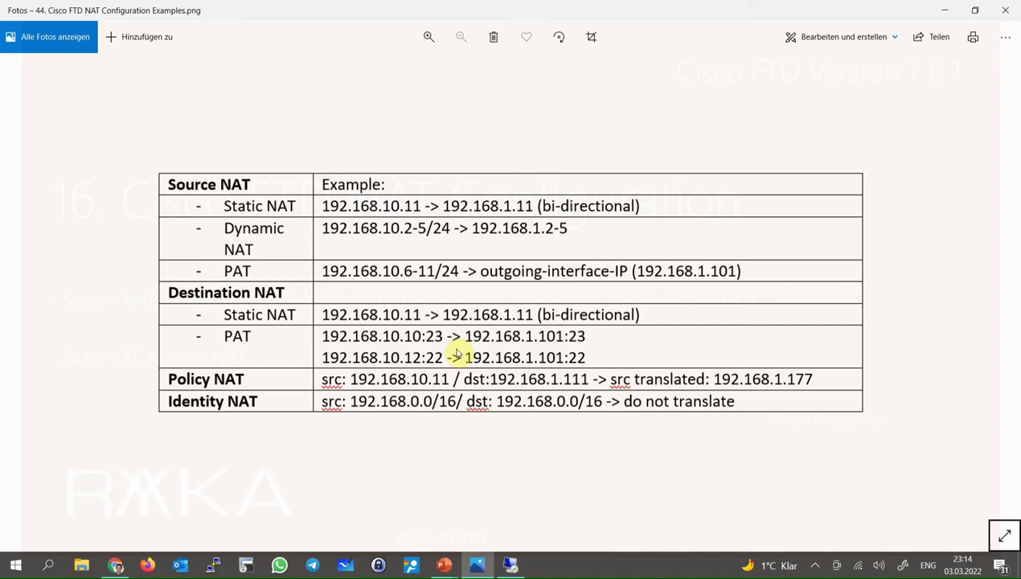